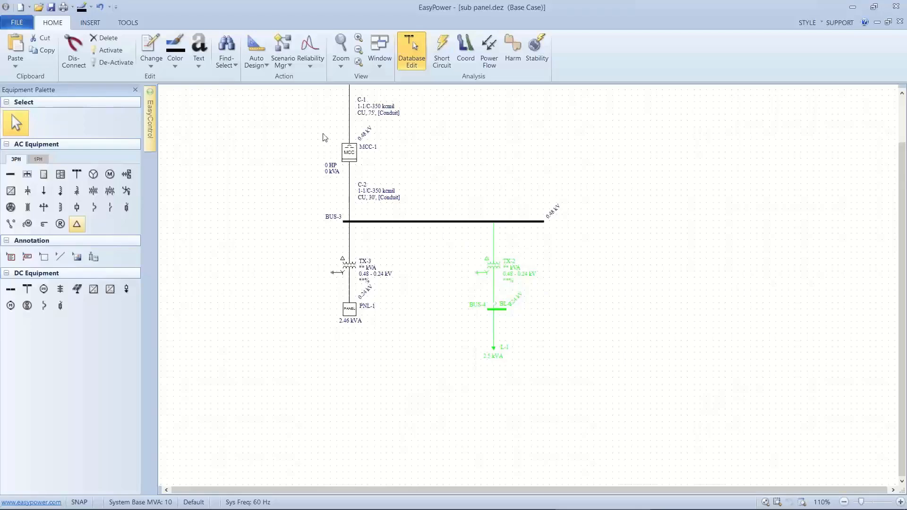
Step: Clear the selection on the one-line and check the default file locations in the program options, including the device library path
{"action": "left_click", "coordinate": [125, 54]}
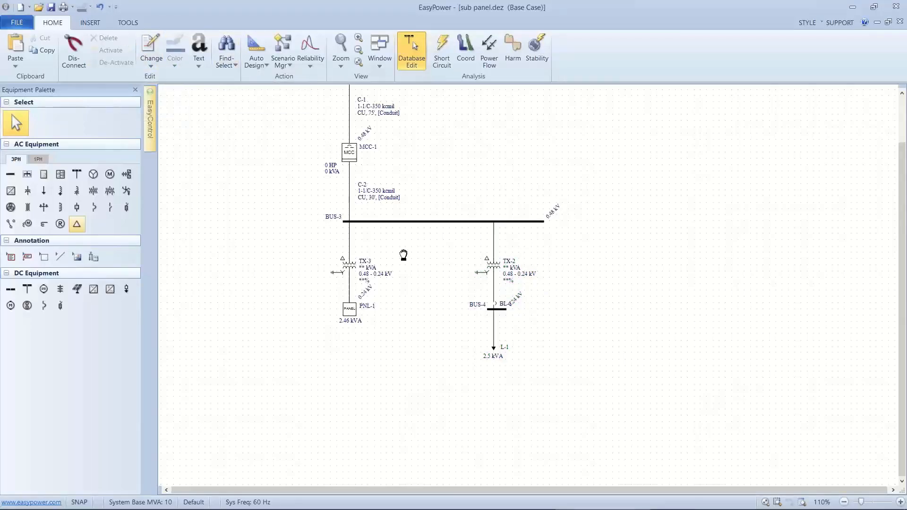
{"action": "scroll", "coordinate": [406, 258], "scroll_direction": "up", "scroll_amount": 3}
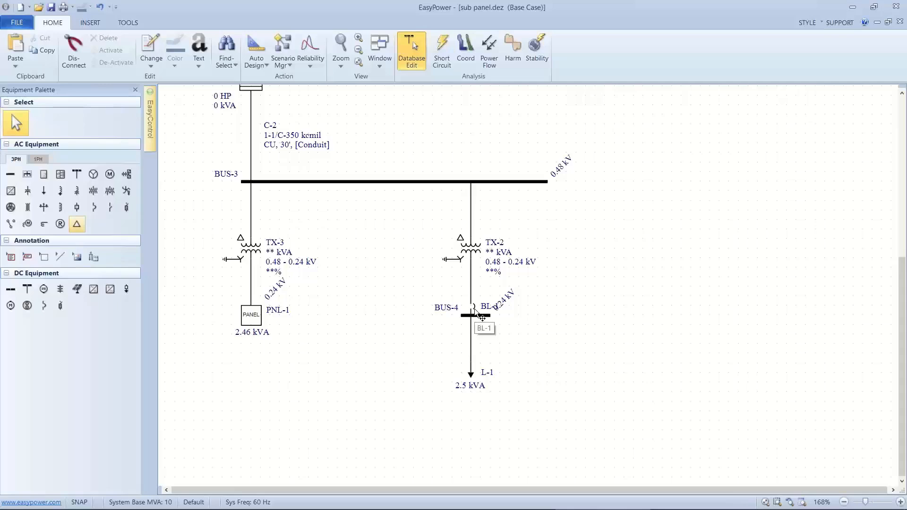
{"action": "left_click_drag", "start_coordinate": [450, 307], "coordinate": [453, 278]}
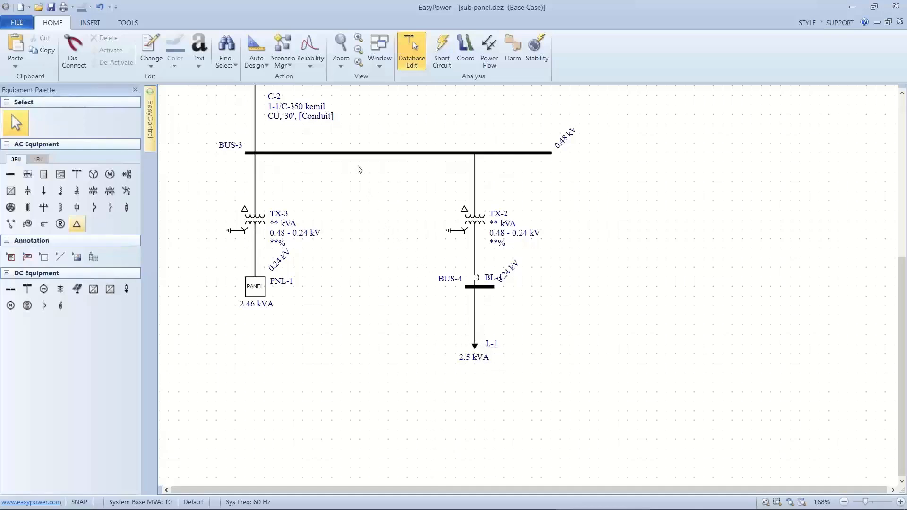
{"action": "right_click", "coordinate": [356, 221]}
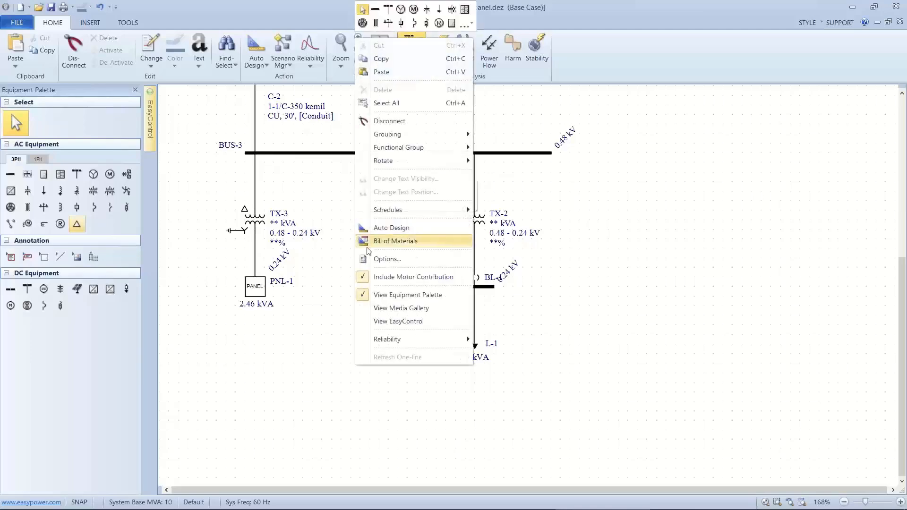
{"action": "left_click", "coordinate": [387, 259]}
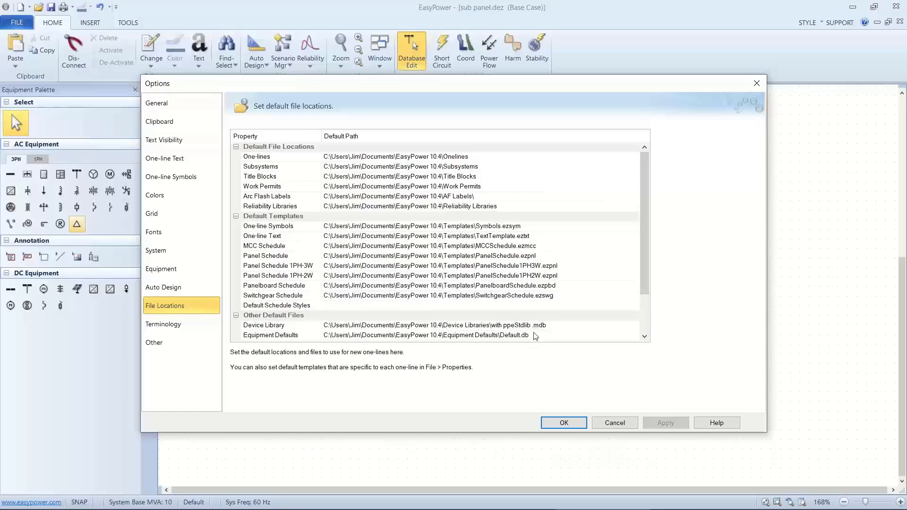
{"action": "left_click", "coordinate": [555, 419]}
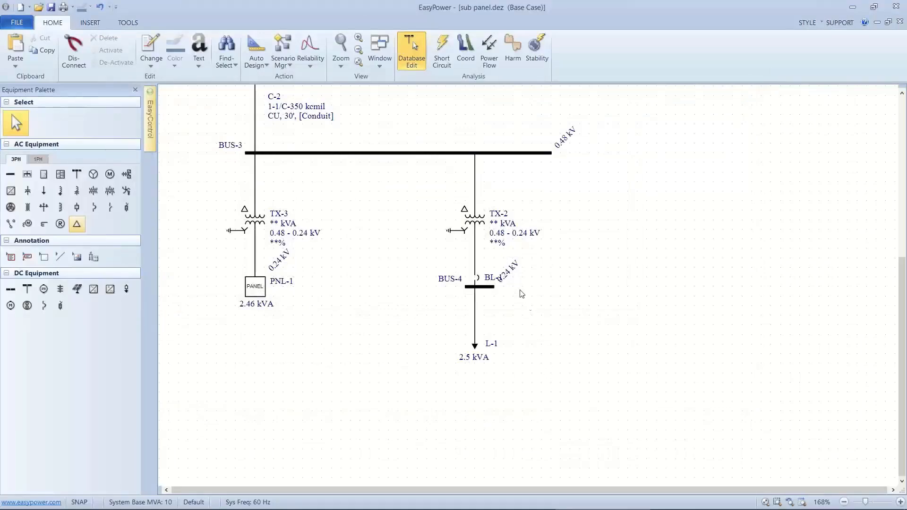
Step: Select the TX-2 branch with BUS-4 and load L-1, and review and accept the general Auto Design options
{"action": "left_click_drag", "start_coordinate": [437, 191], "coordinate": [527, 368]}
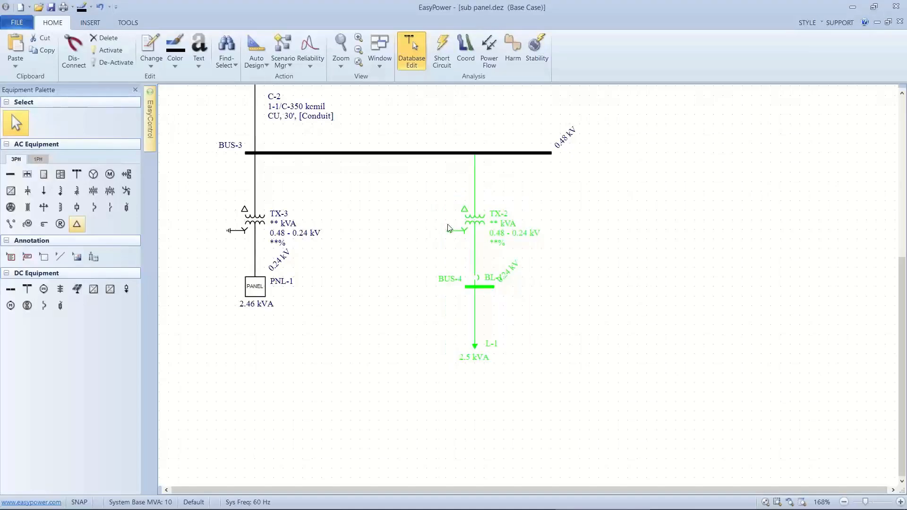
{"action": "left_click", "coordinate": [266, 67]}
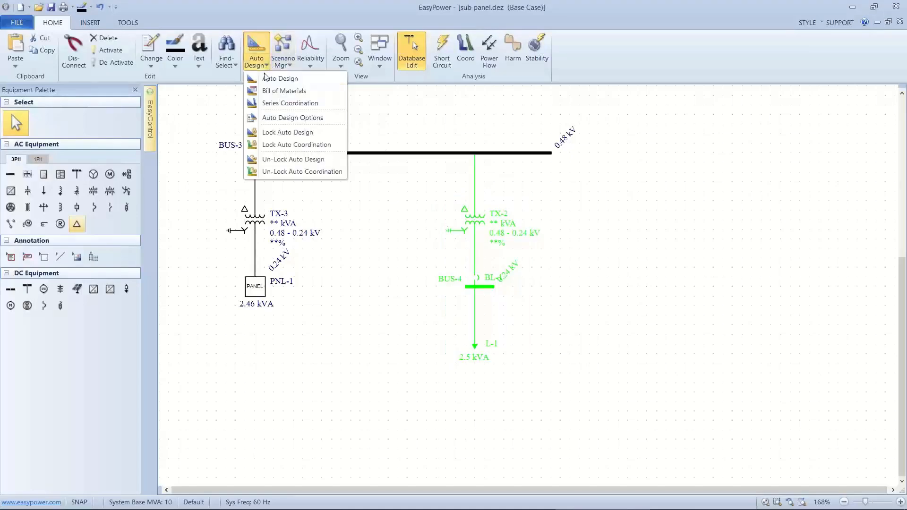
{"action": "left_click", "coordinate": [259, 118]}
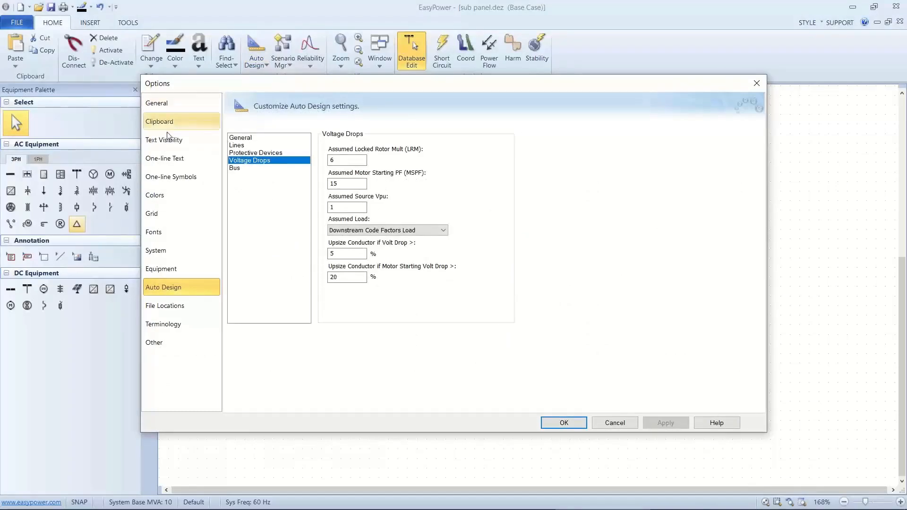
{"action": "left_click", "coordinate": [242, 137]}
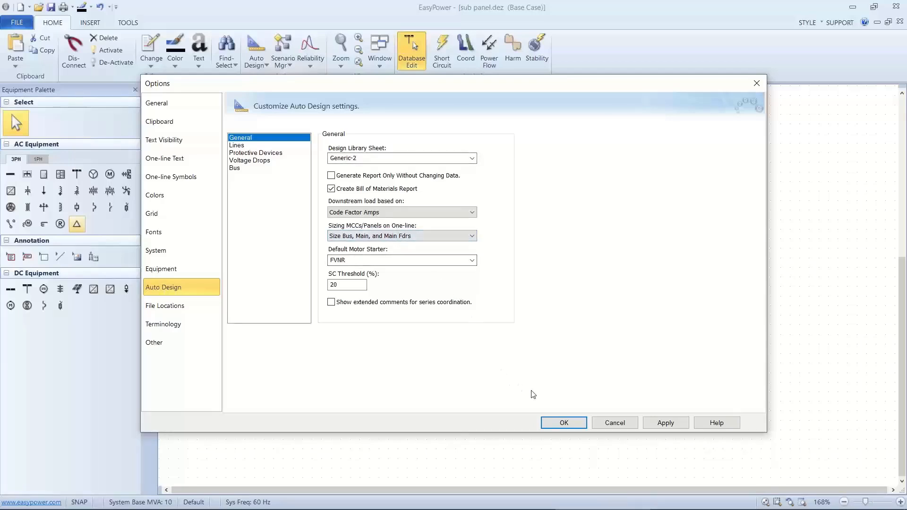
{"action": "left_click", "coordinate": [564, 424]}
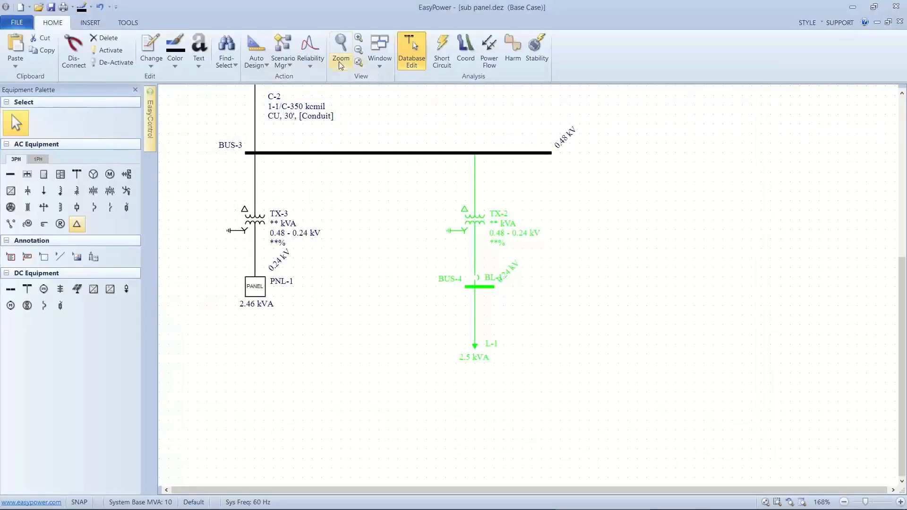
Step: Run Auto Design on the selected TX-2 branch, read the Auto Design Report and close it
{"action": "left_click", "coordinate": [260, 51]}
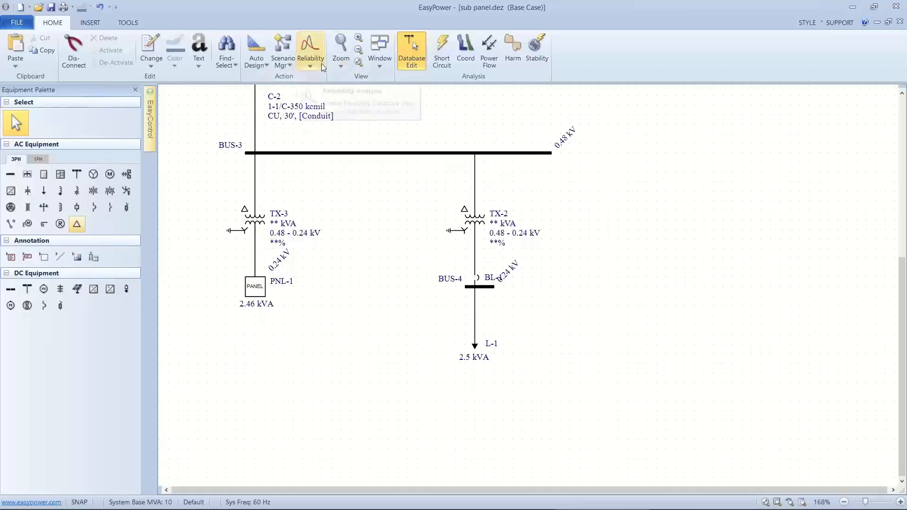
{"action": "left_click", "coordinate": [379, 65]}
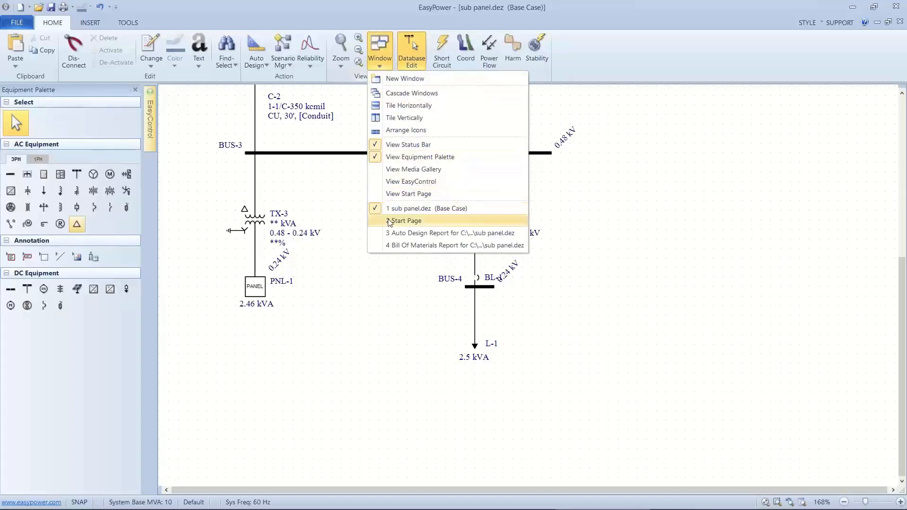
{"action": "left_click", "coordinate": [397, 234]}
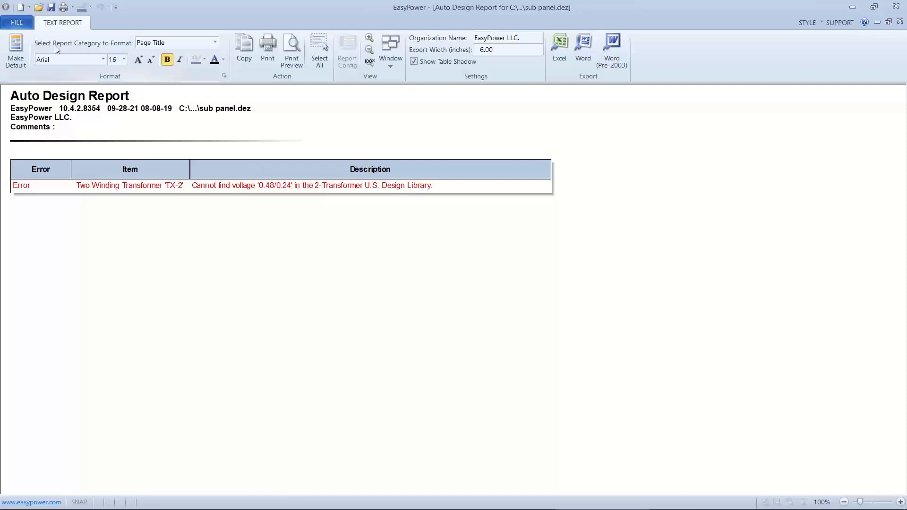
{"action": "left_click", "coordinate": [21, 21]}
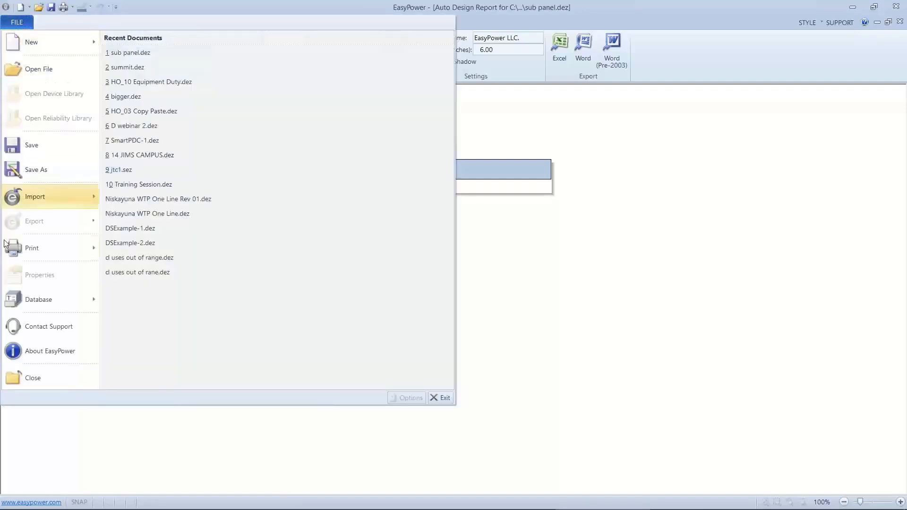
{"action": "left_click", "coordinate": [33, 369]}
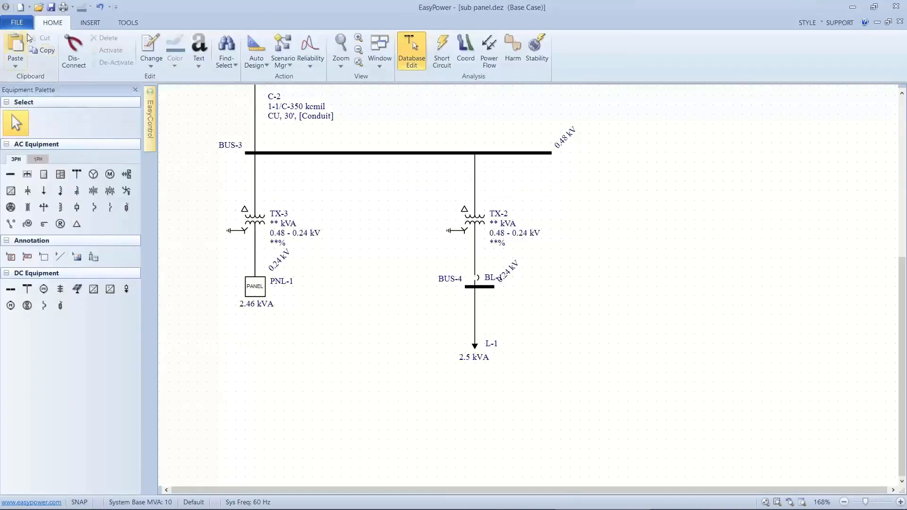
Step: Open the device library file "with ppeStdlib .mdb" from the Device Libraries folder
{"action": "left_click", "coordinate": [18, 22]}
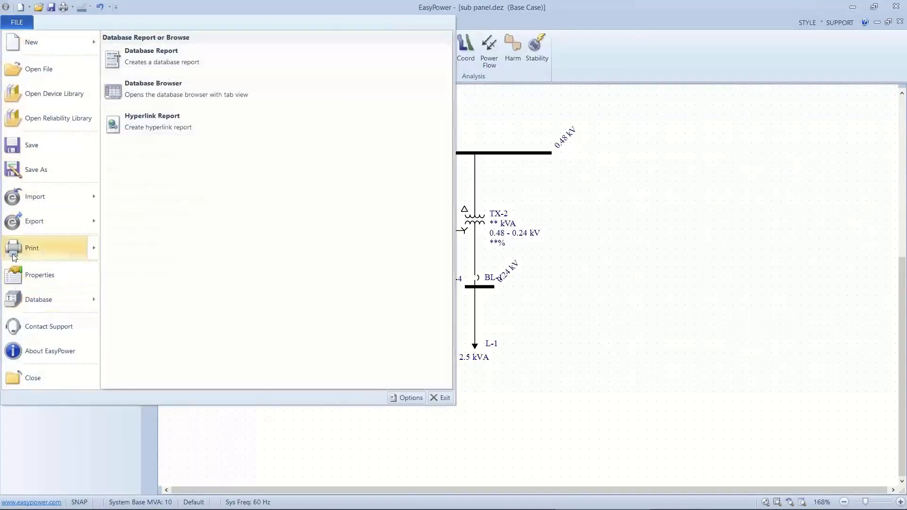
{"action": "left_click", "coordinate": [28, 95]}
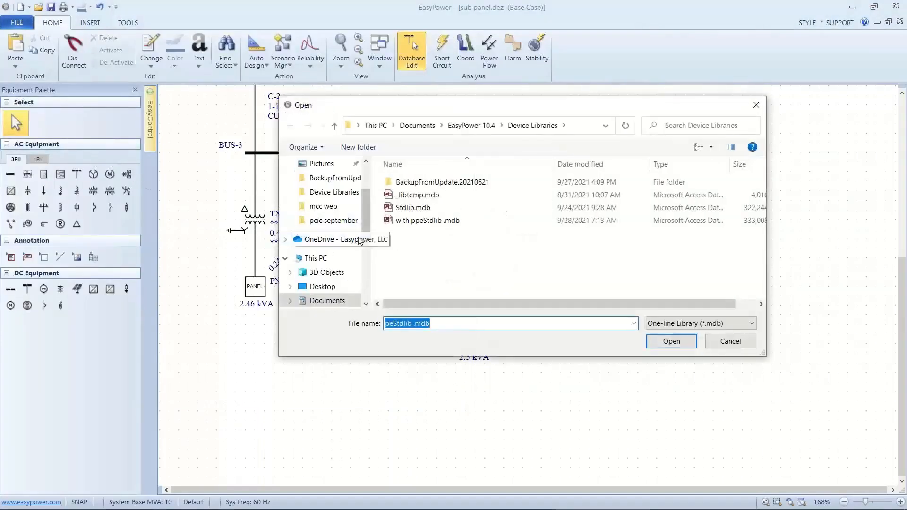
{"action": "left_click", "coordinate": [404, 228]}
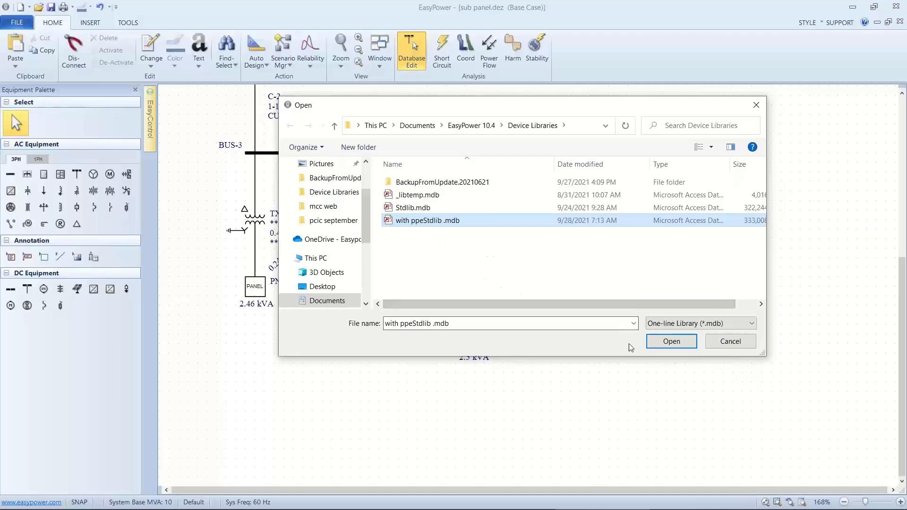
{"action": "left_click", "coordinate": [671, 341]}
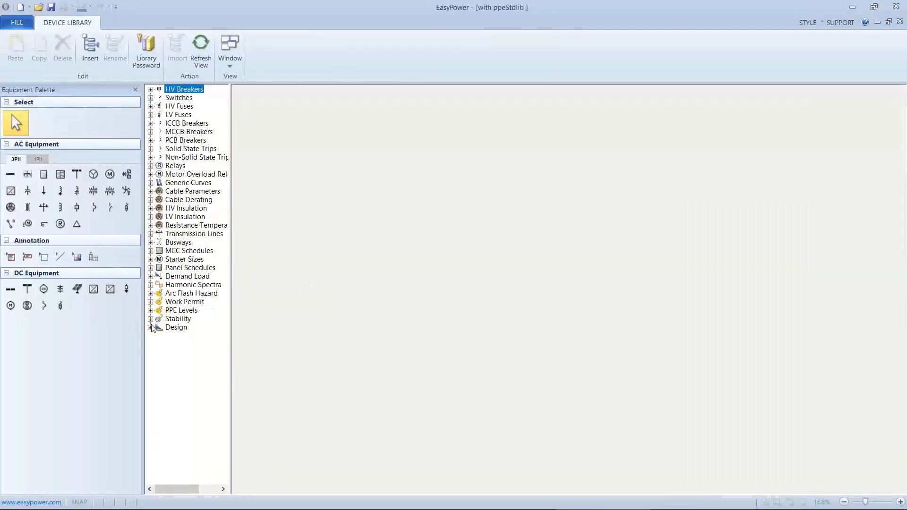
Step: Display the transformer data of the U.S. Generic-2 design sheet and look through its available kV combinations
{"action": "left_click", "coordinate": [151, 328]}
{"action": "left_click", "coordinate": [160, 337]}
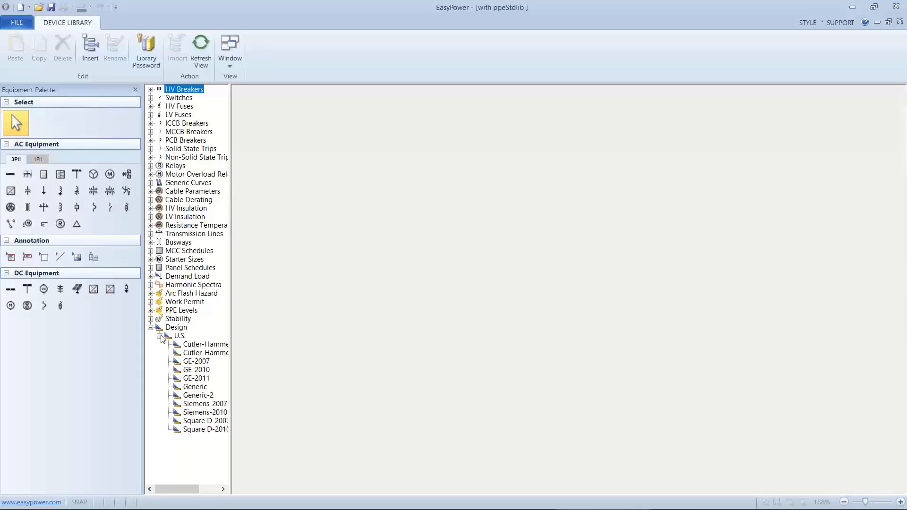
{"action": "left_click", "coordinate": [177, 395]}
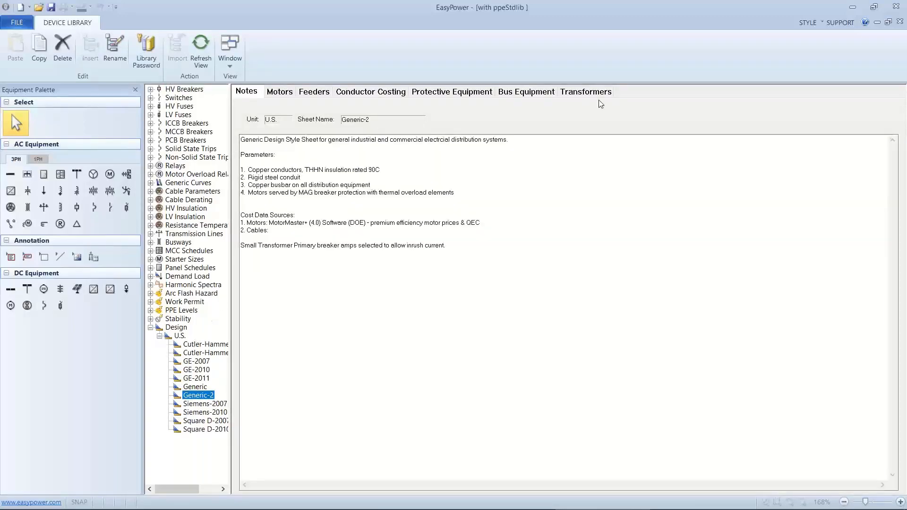
{"action": "left_click", "coordinate": [607, 97]}
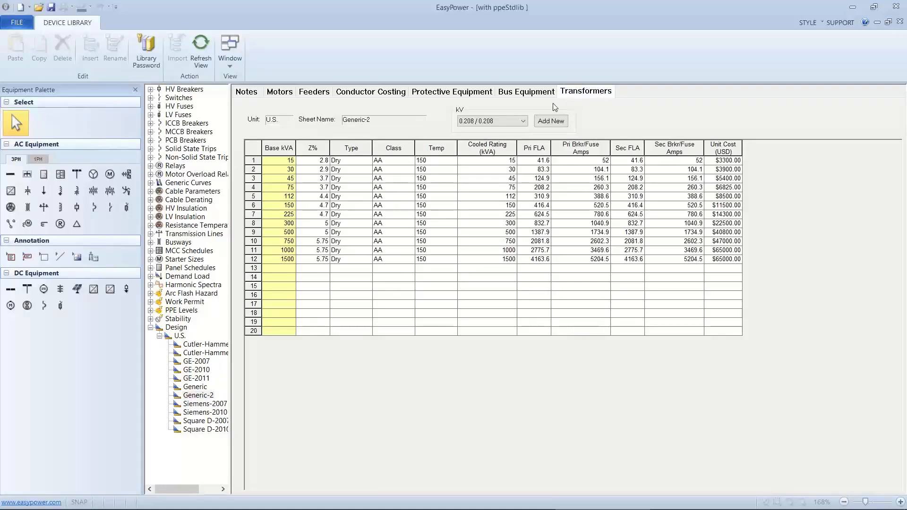
{"action": "left_click", "coordinate": [515, 123]}
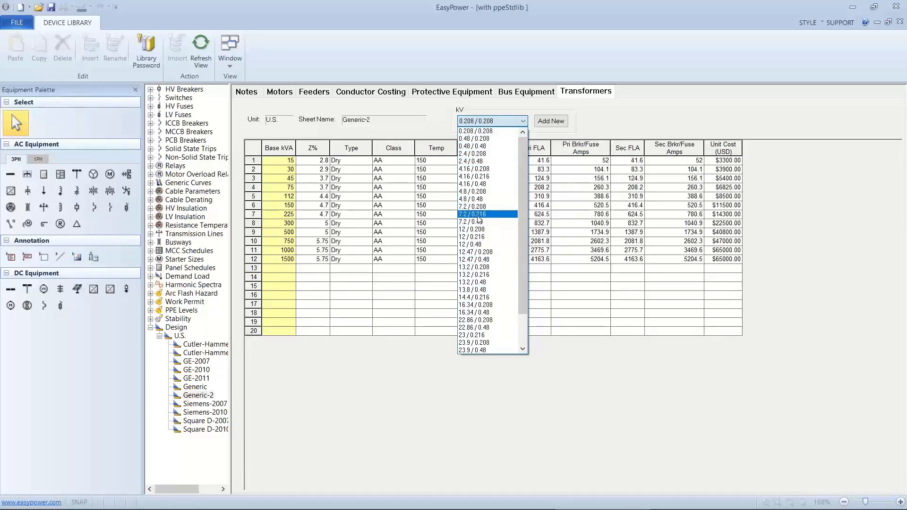
{"action": "left_click", "coordinate": [503, 120]}
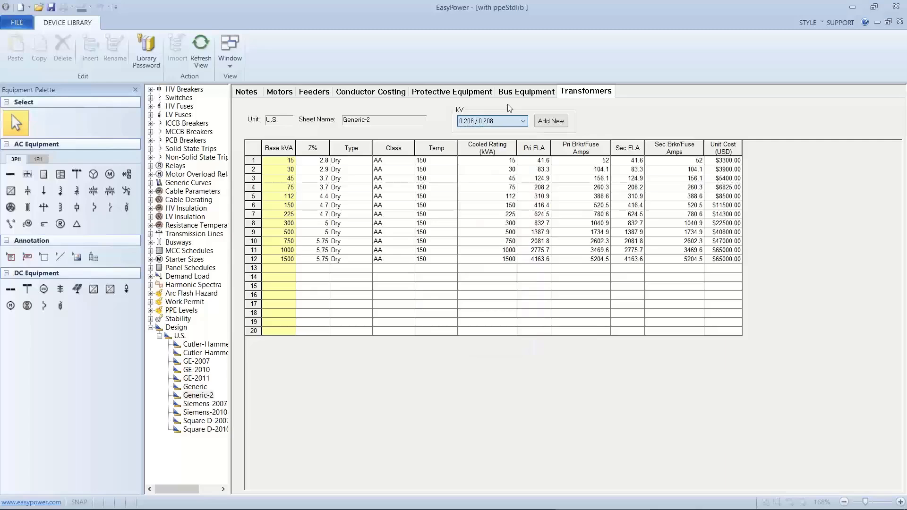
Step: Add a new transformer voltage combination with a .48 kV primary and a .24 kV secondary to the Generic-2 sheet
{"action": "left_click", "coordinate": [544, 123]}
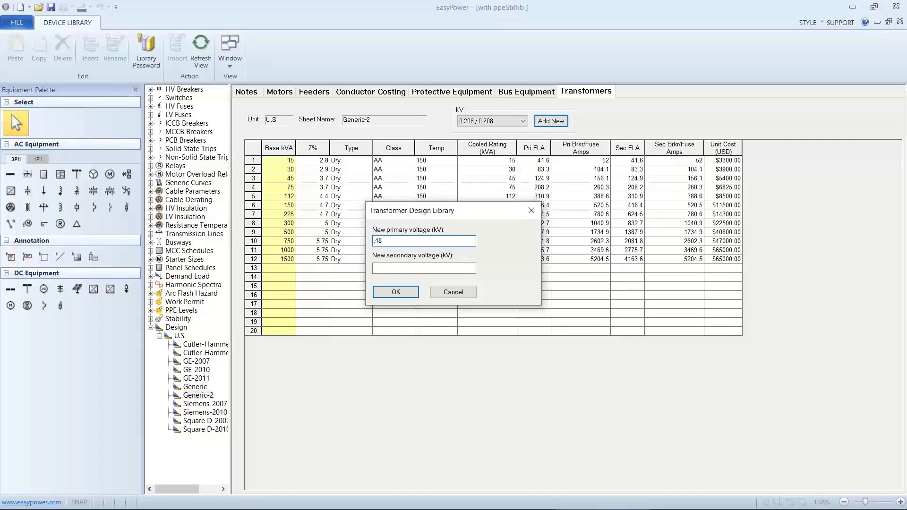
{"action": "left_click", "coordinate": [377, 268]}
{"action": "type", "text": ".24"}
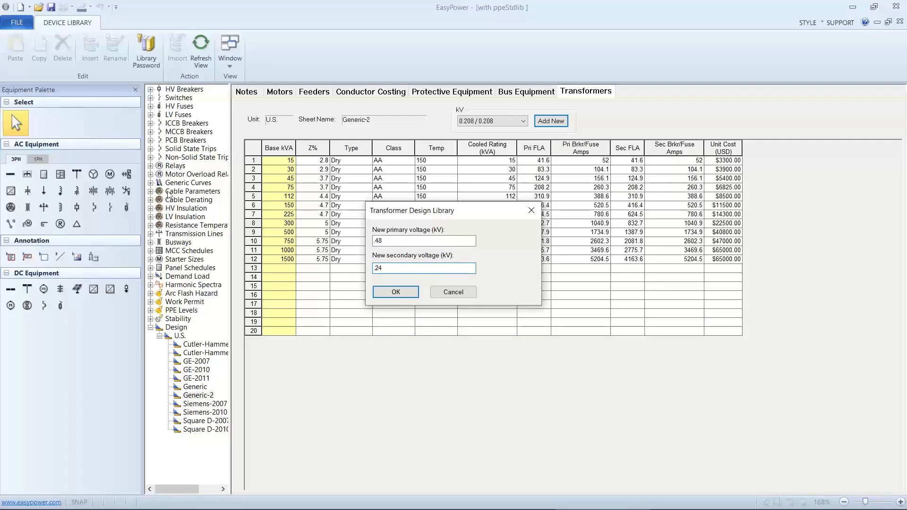
{"action": "key", "text": "XF86AudioLowerVolume"}
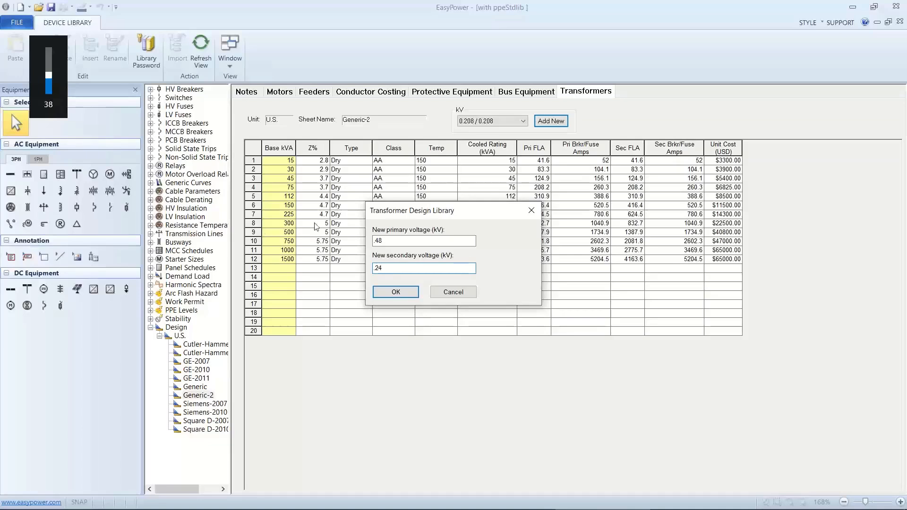
{"action": "left_click", "coordinate": [395, 292]}
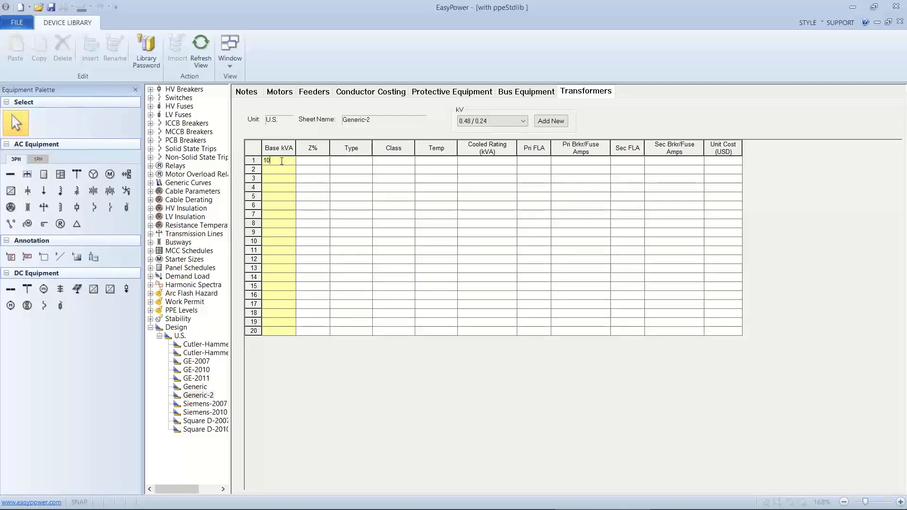
Step: Define the first 0.48/0.24 kV transformer row with a base of 10 kVA, 2.9 Z% and type Dry
{"action": "key", "text": "Tab"}
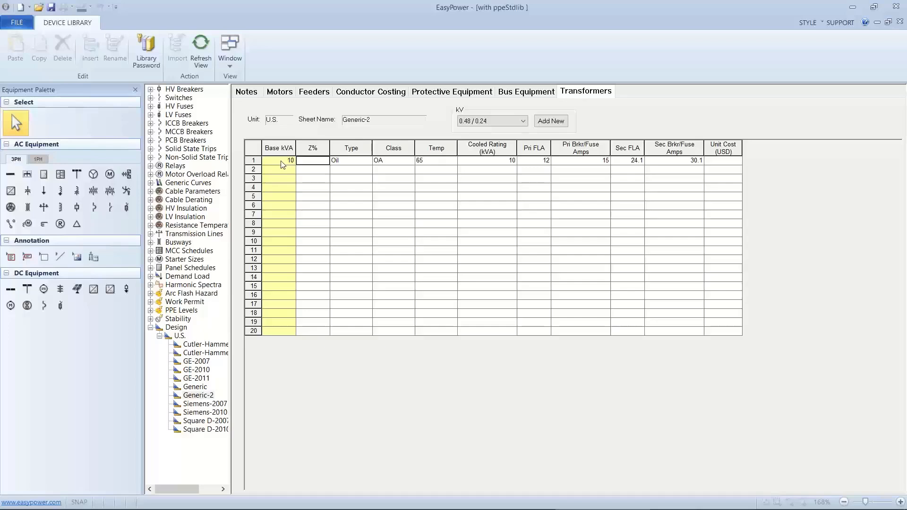
{"action": "type", "text": "2.9"}
{"action": "key", "text": "Tab"}
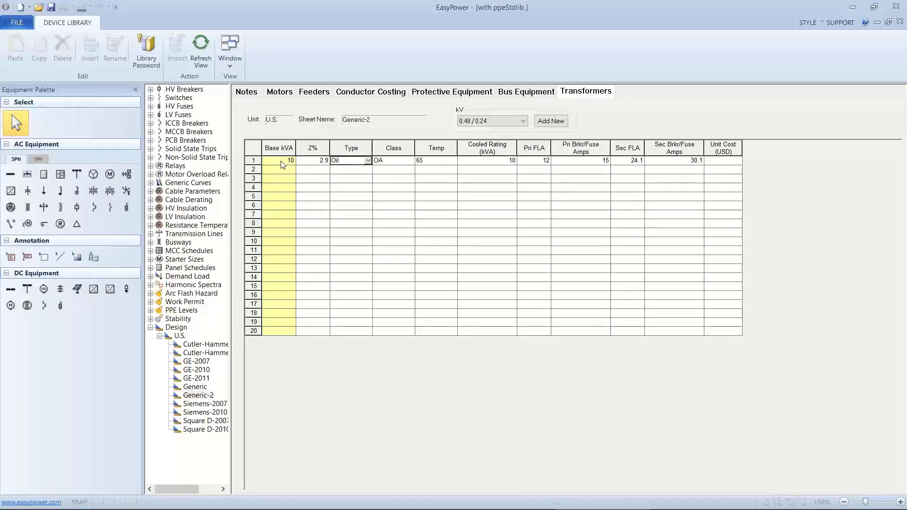
{"action": "left_click", "coordinate": [368, 161]}
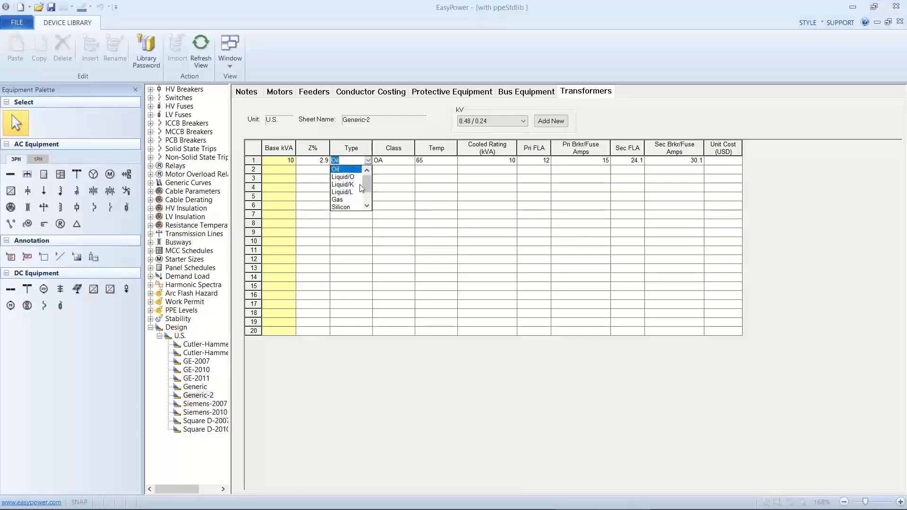
{"action": "left_click", "coordinate": [364, 197]}
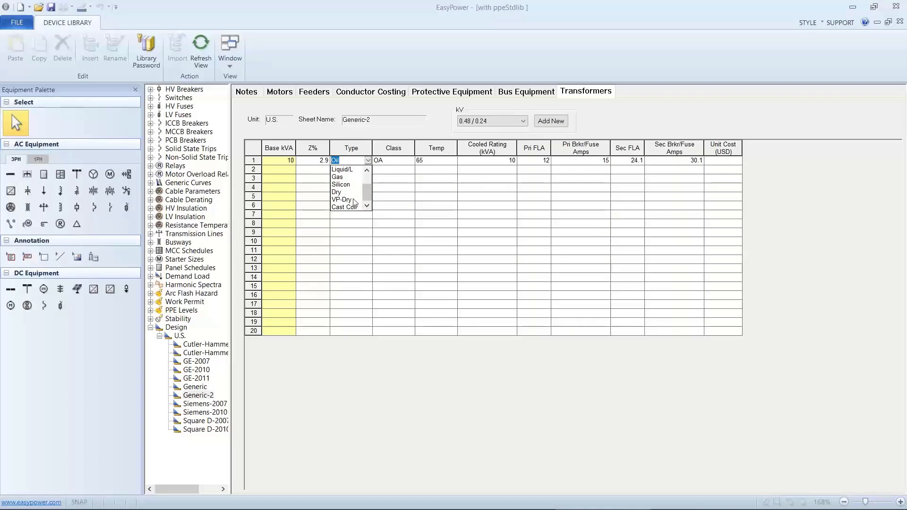
{"action": "left_click", "coordinate": [340, 193]}
Step: Set the class of the 10 kVA transformer row to AA and its temperature rating to 115
{"action": "left_click", "coordinate": [394, 163]}
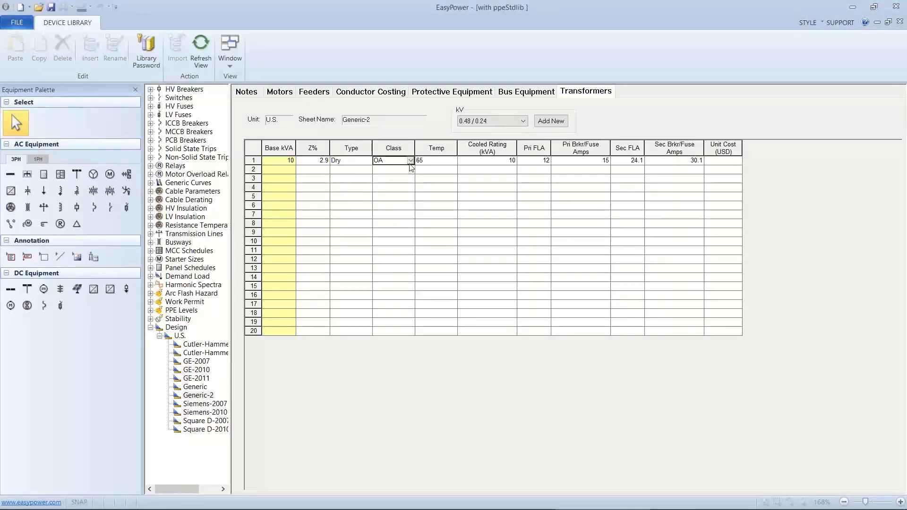
{"action": "left_click", "coordinate": [410, 161]}
{"action": "left_click", "coordinate": [410, 171]}
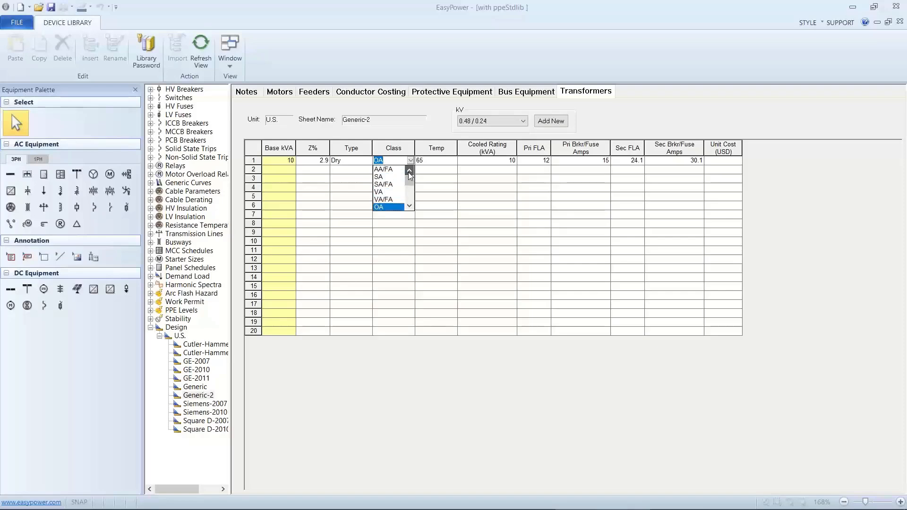
{"action": "double_click", "coordinate": [410, 170]}
{"action": "left_click", "coordinate": [381, 170]}
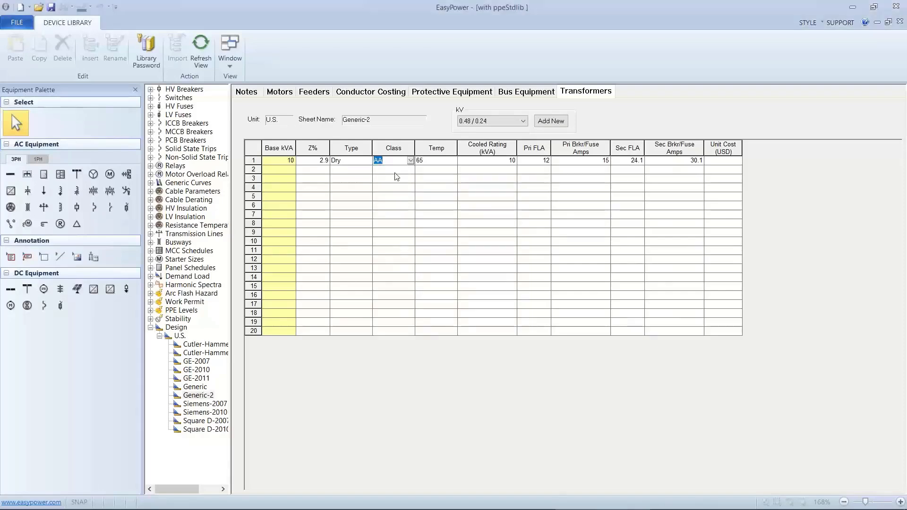
{"action": "left_click", "coordinate": [447, 162]}
{"action": "left_click", "coordinate": [452, 161]}
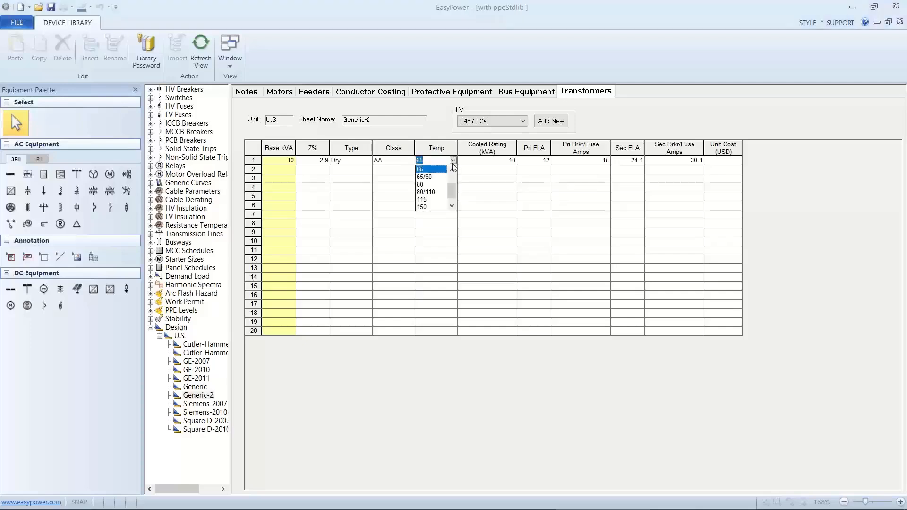
{"action": "left_click", "coordinate": [425, 199]}
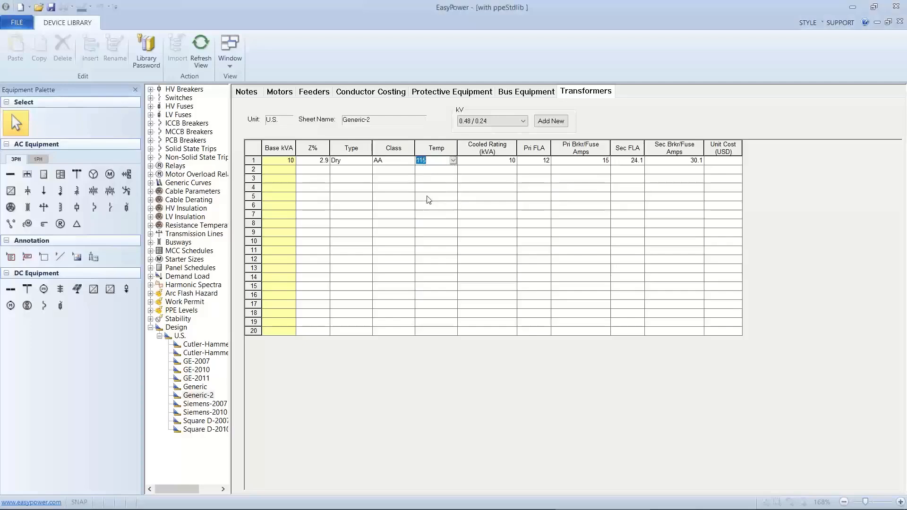
Step: Add a second 0.48/0.24 kV transformer row with a base of 15 kVA, 3 Z% and type Dry
{"action": "left_click", "coordinate": [289, 171]}
{"action": "type", "text": "15"}
{"action": "left_click", "coordinate": [309, 171]}
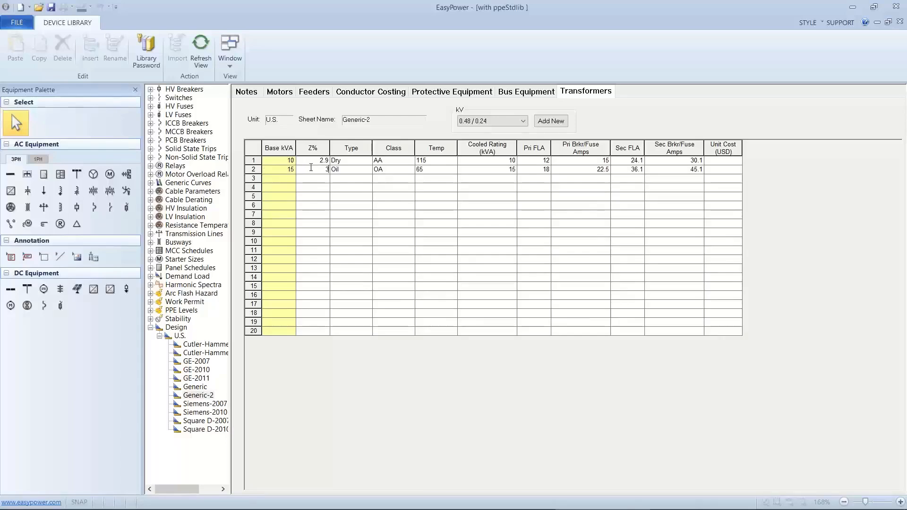
{"action": "type", "text": "3"}
{"action": "left_click", "coordinate": [344, 171]}
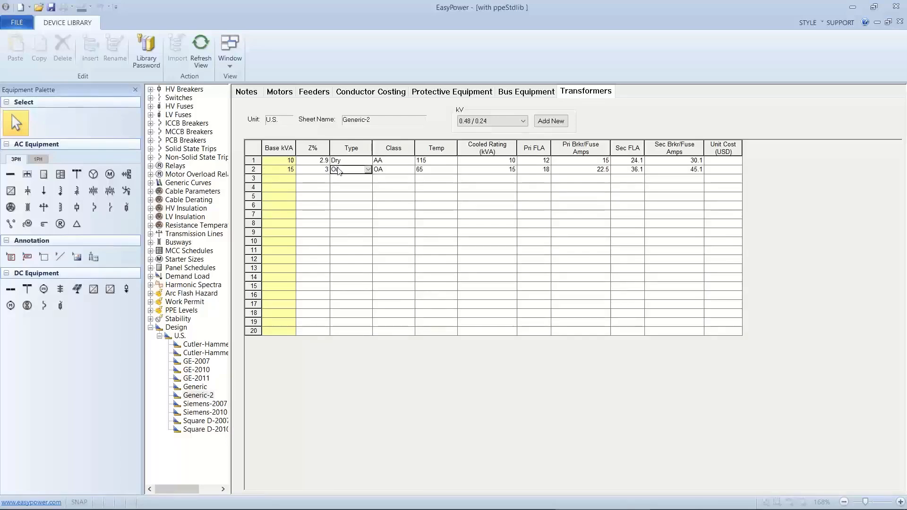
{"action": "left_click", "coordinate": [368, 169]}
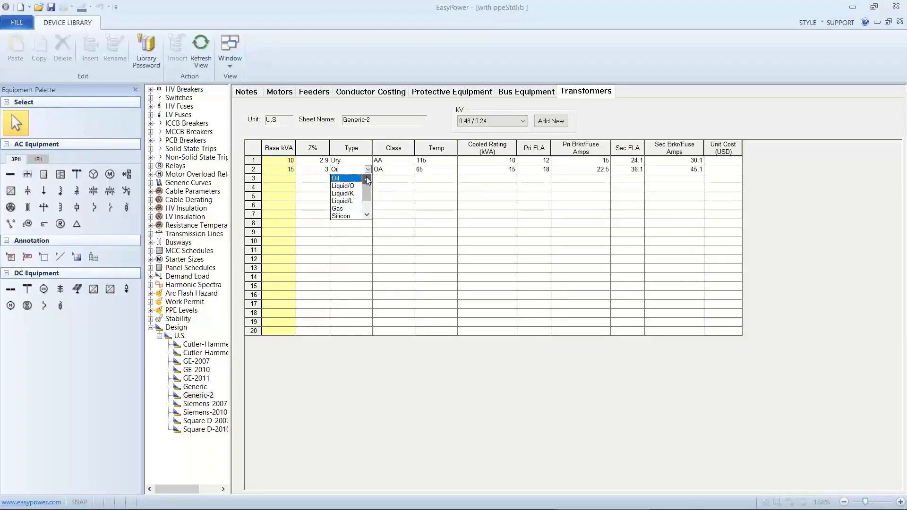
{"action": "left_click", "coordinate": [366, 212]}
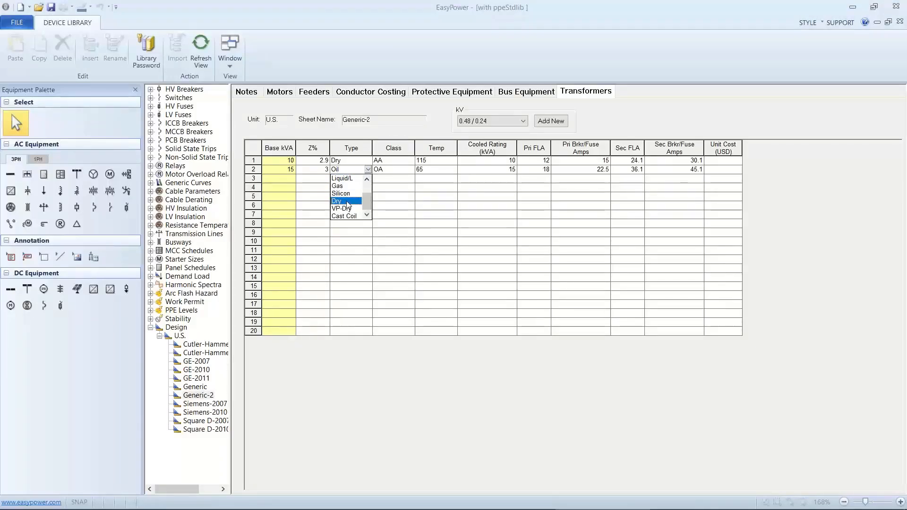
{"action": "left_click", "coordinate": [350, 201]}
Step: Set the 15 kVA row's class to AA and temperature to 115, and close the device library
{"action": "left_click", "coordinate": [383, 170]}
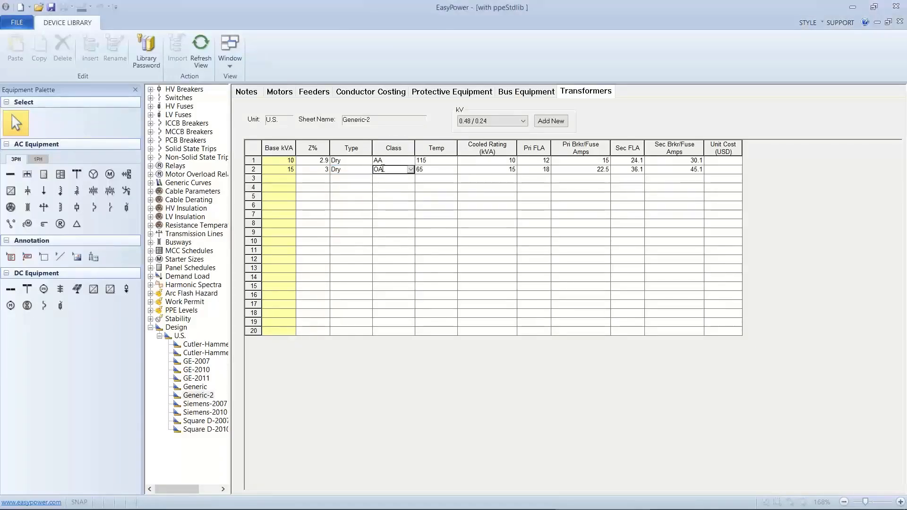
{"action": "left_click", "coordinate": [410, 169]}
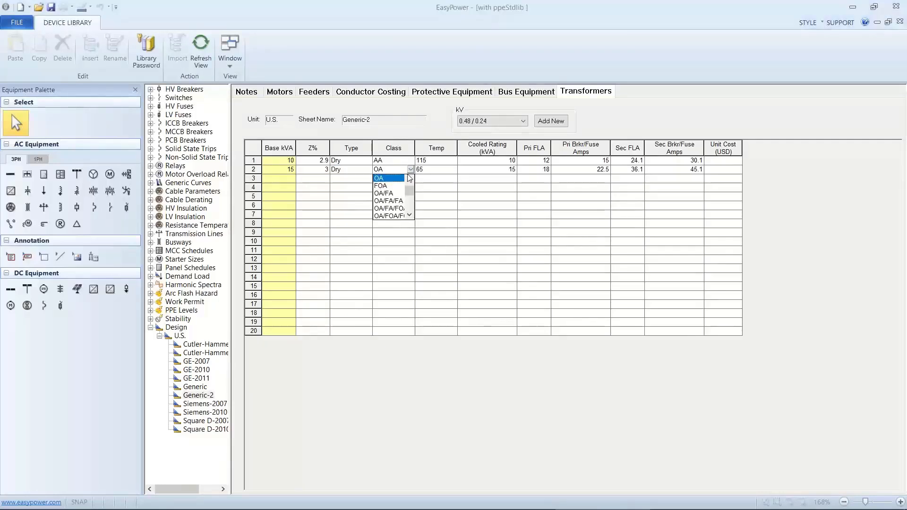
{"action": "scroll", "coordinate": [409, 180], "scroll_direction": "up", "scroll_amount": 2}
{"action": "left_click", "coordinate": [410, 180]}
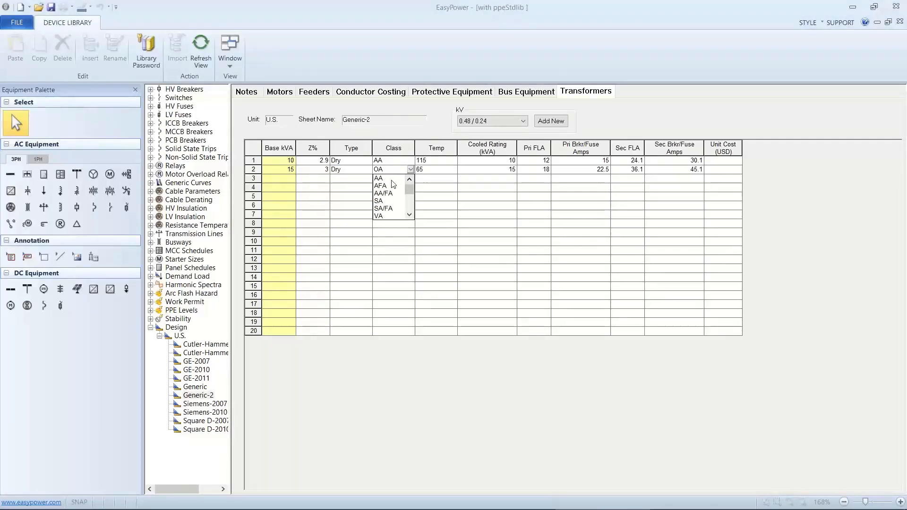
{"action": "left_click", "coordinate": [391, 179]}
{"action": "left_click", "coordinate": [446, 171]}
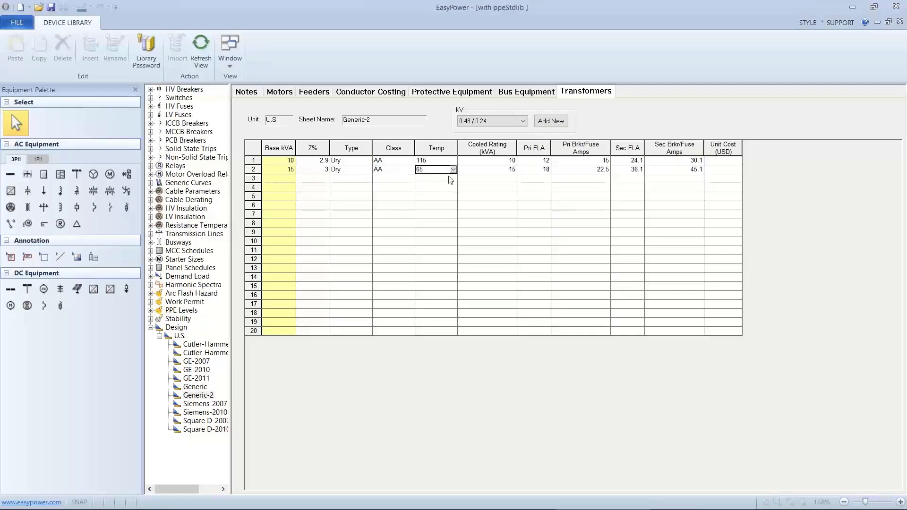
{"action": "left_click", "coordinate": [453, 170]}
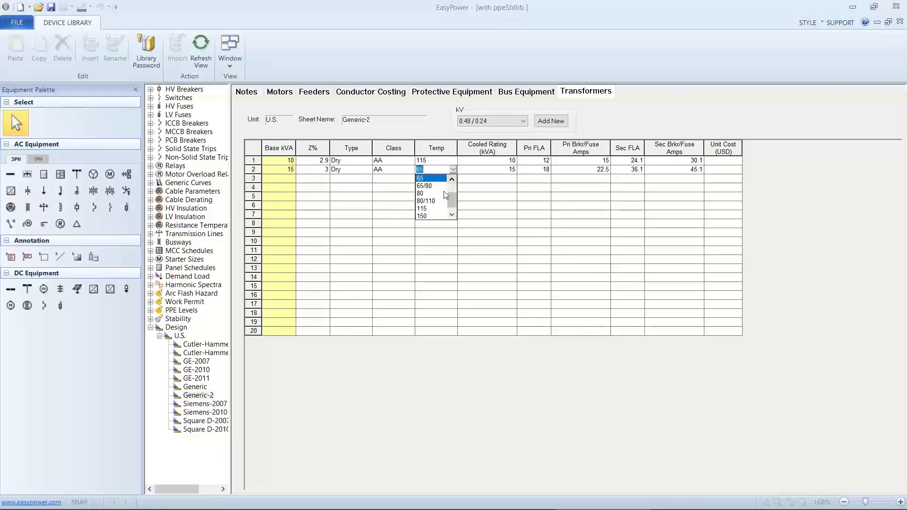
{"action": "left_click", "coordinate": [434, 208]}
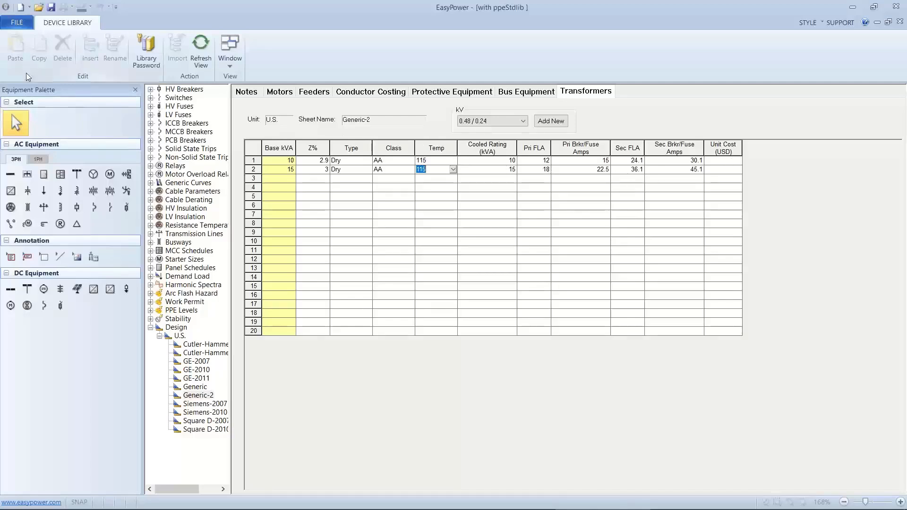
{"action": "left_click", "coordinate": [16, 24]}
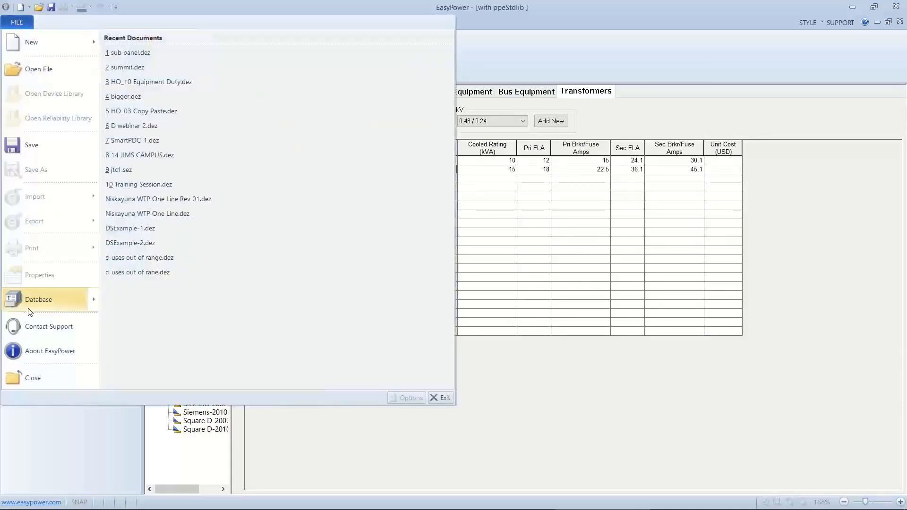
{"action": "left_click", "coordinate": [32, 373]}
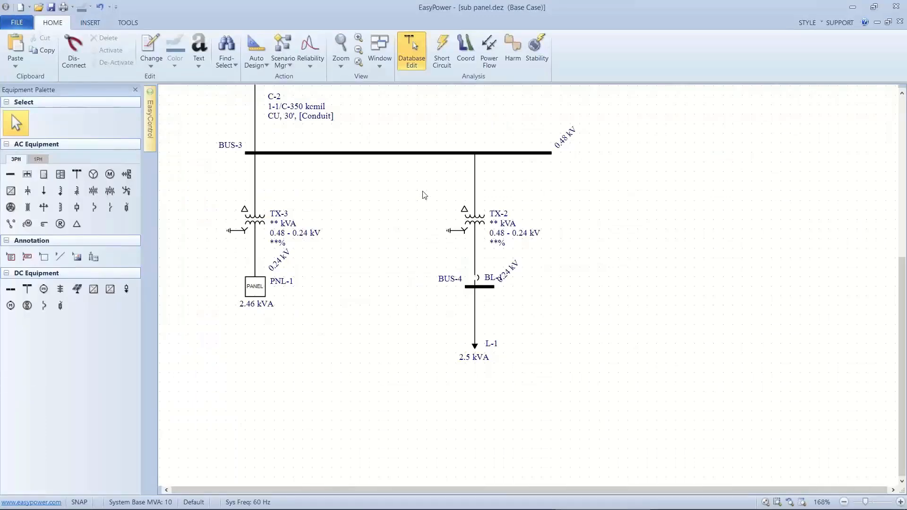
Step: Run Auto Design on the TX-2 branch down to load L-1, and move the BL-1 label above BUS-4
{"action": "left_click_drag", "start_coordinate": [423, 192], "coordinate": [533, 360]}
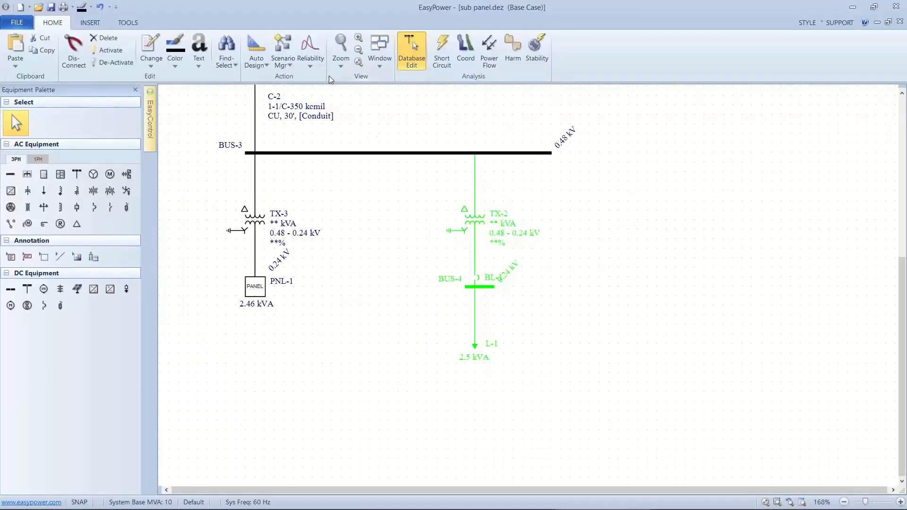
{"action": "left_click", "coordinate": [264, 64]}
{"action": "left_click", "coordinate": [256, 56]}
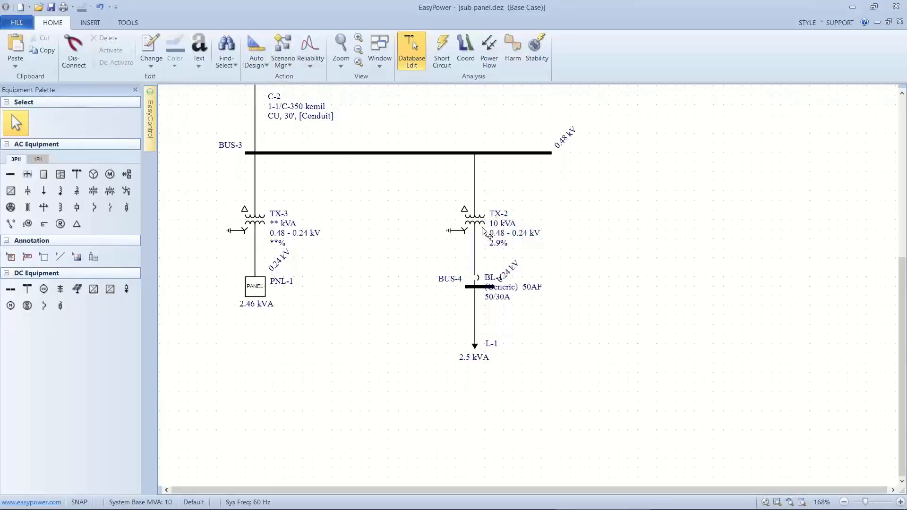
{"action": "left_click_drag", "start_coordinate": [491, 279], "coordinate": [442, 236]}
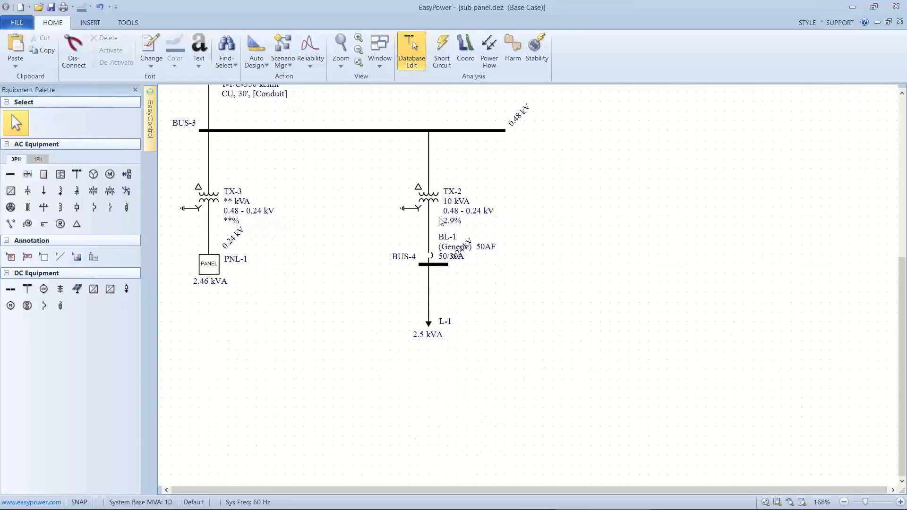
Step: Open the BUS-4 data, change its bus type to MCC, and switch it back to Panel
{"action": "double_click", "coordinate": [434, 262]}
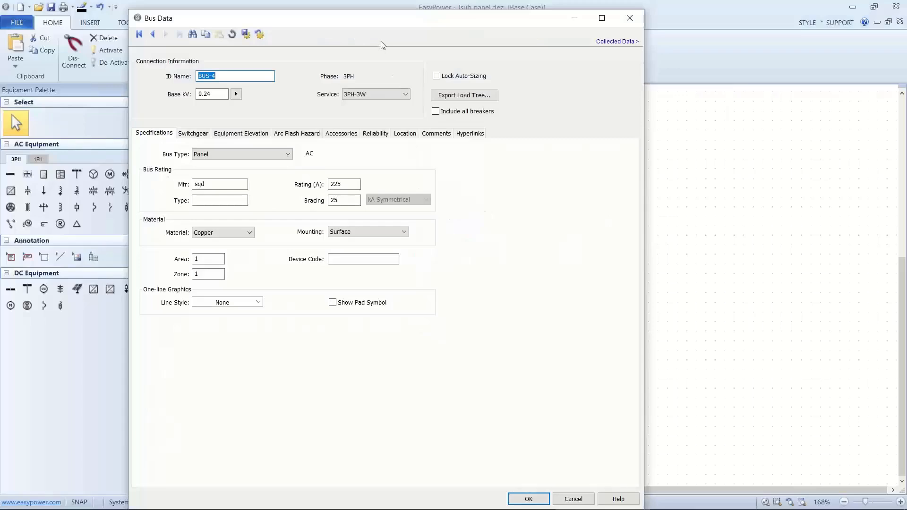
{"action": "left_click_drag", "start_coordinate": [380, 25], "coordinate": [444, 33]}
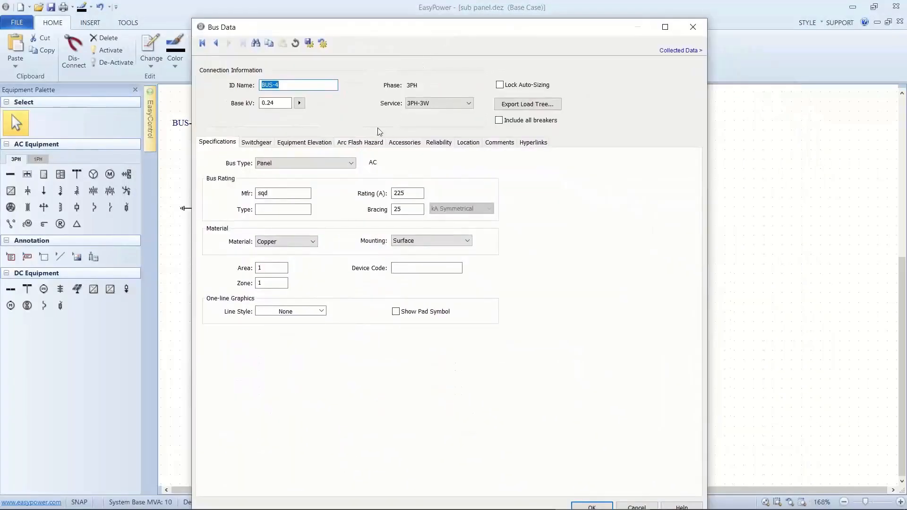
{"action": "left_click", "coordinate": [351, 163]}
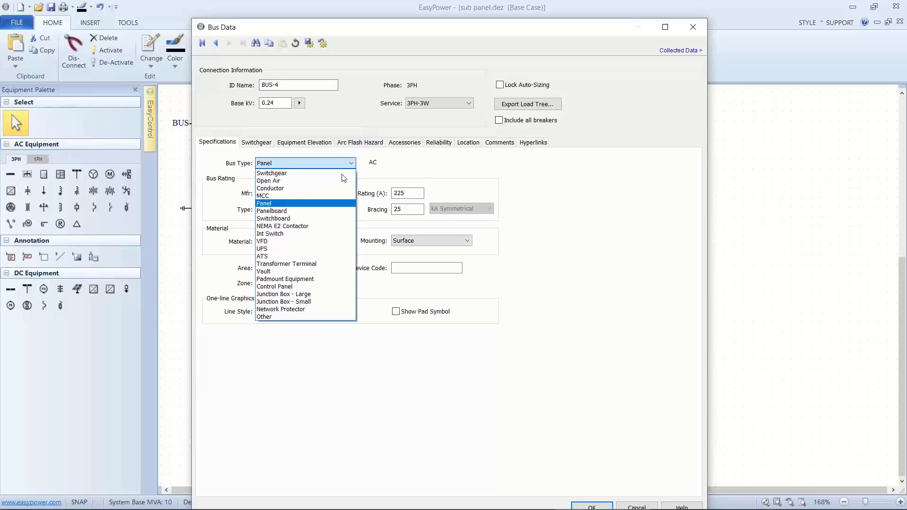
{"action": "left_click", "coordinate": [312, 196]}
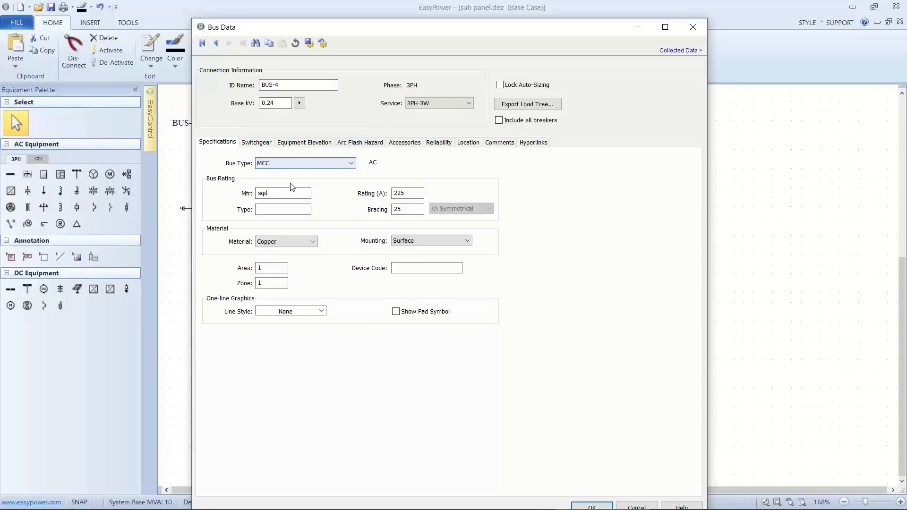
{"action": "left_click", "coordinate": [352, 163]}
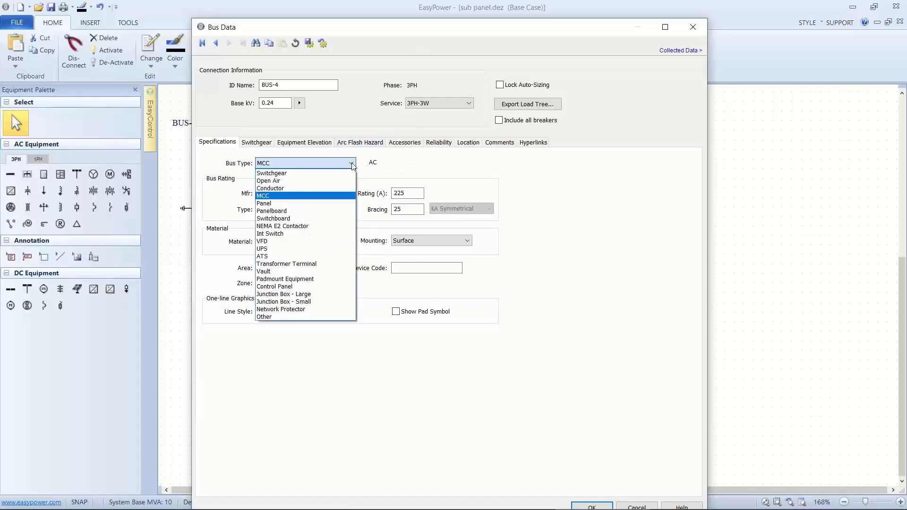
{"action": "left_click", "coordinate": [307, 203]}
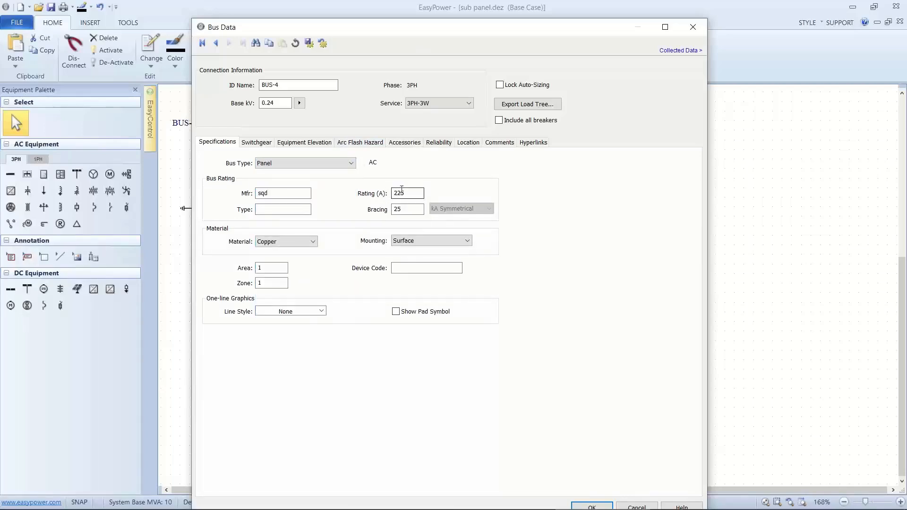
Step: Set BUS-4's bus type to MCC with a rating of 400 A and apply the bus data
{"action": "left_click", "coordinate": [355, 164]}
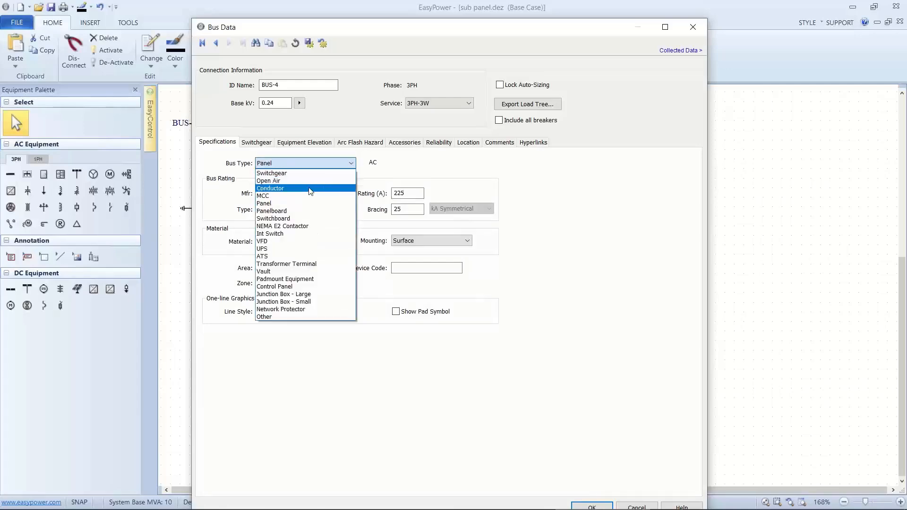
{"action": "left_click", "coordinate": [302, 196]}
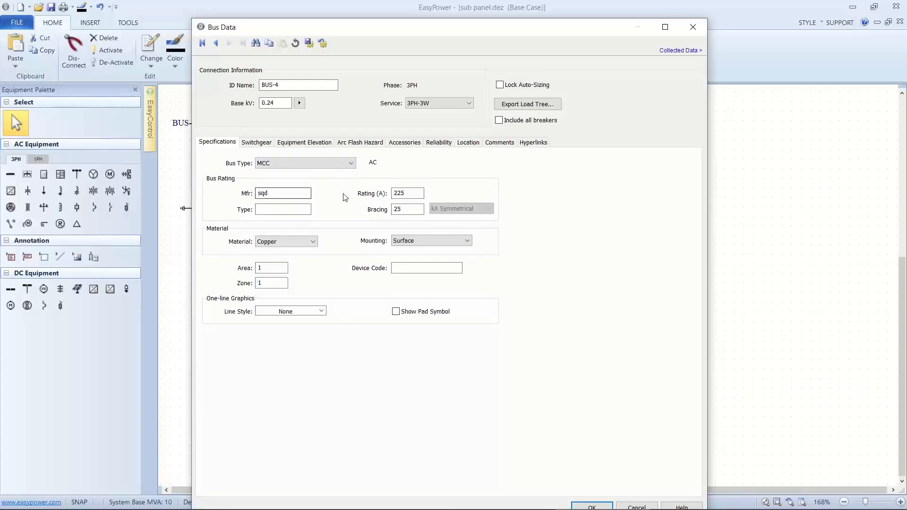
{"action": "left_click_drag", "start_coordinate": [408, 191], "coordinate": [385, 193]}
{"action": "type", "text": "400"}
{"action": "left_click_drag", "start_coordinate": [581, 27], "coordinate": [579, 14]}
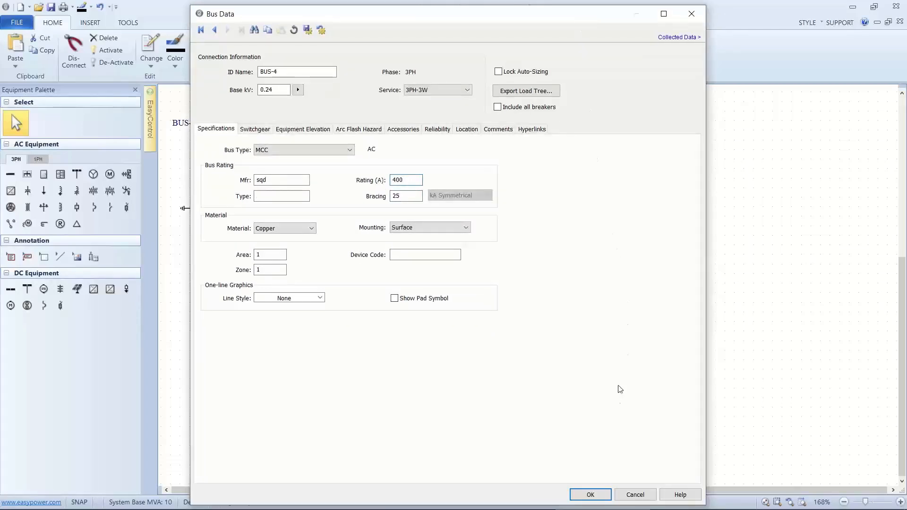
{"action": "left_click", "coordinate": [590, 494]}
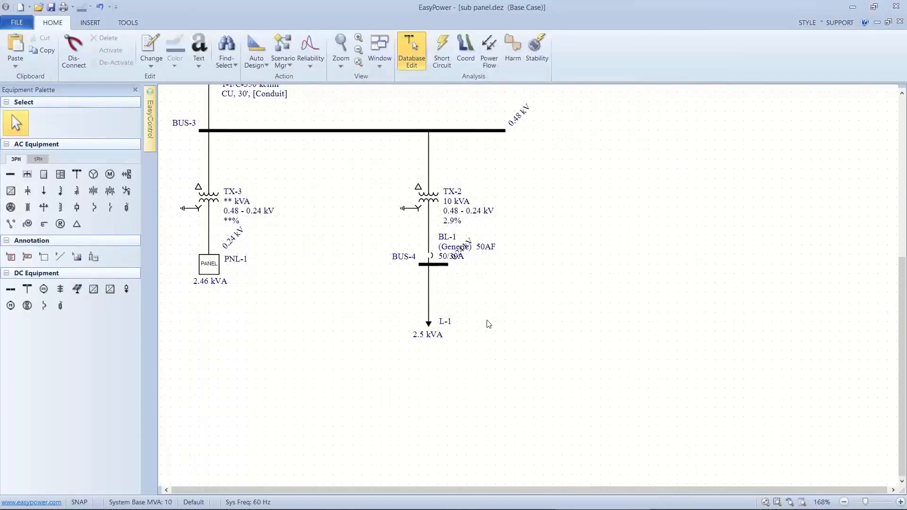
Step: Undo the BL-1 label move, the BUS-4 edits and the Auto Design of the TX-2 branch
{"action": "key", "text": "ctrl+z"}
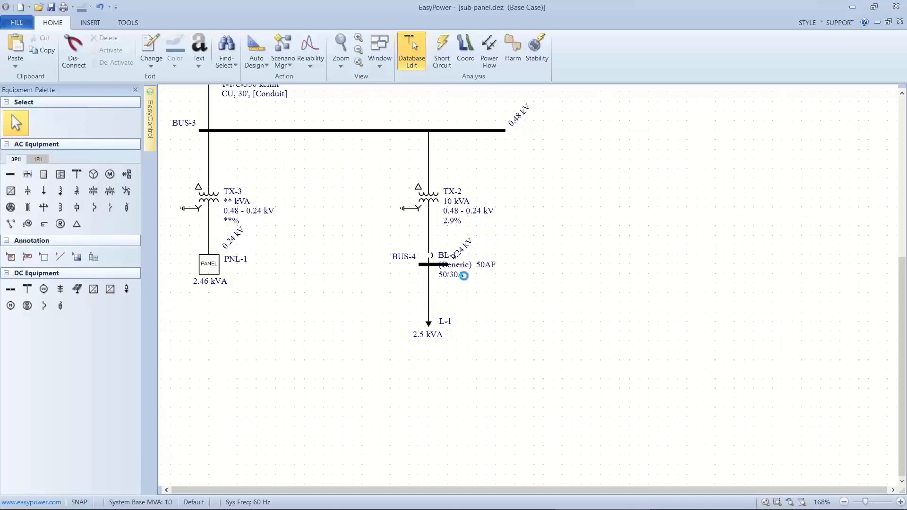
{"action": "key", "text": "ctrl+z"}
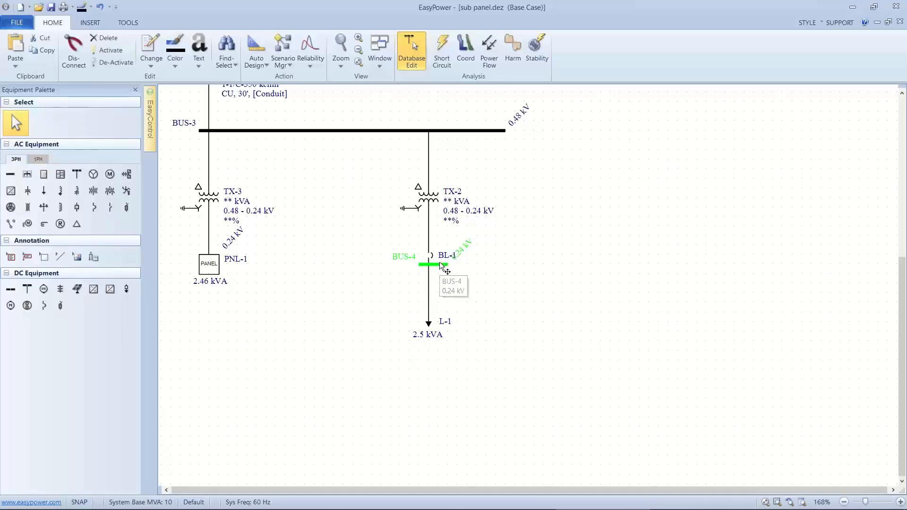
Step: Set BUS-4's bus type to MCC with a rating of 400 A and apply the bus data
{"action": "double_click", "coordinate": [439, 262]}
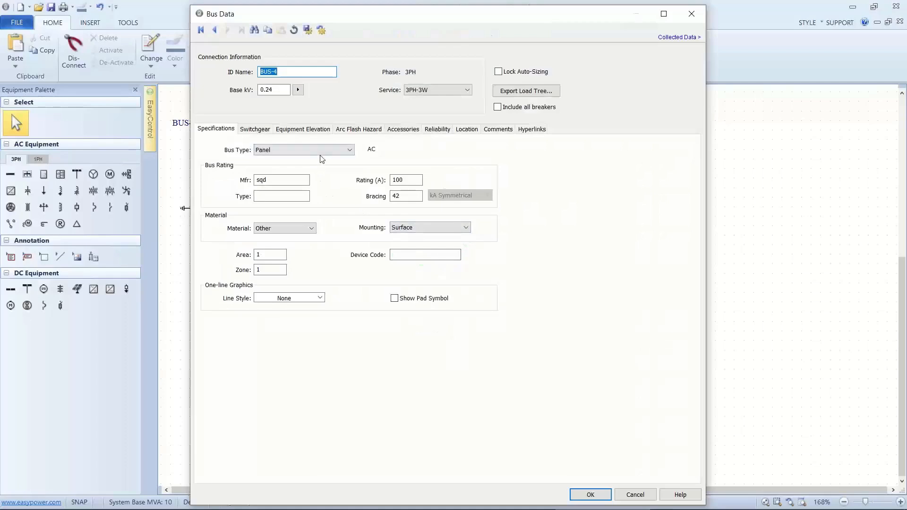
{"action": "left_click", "coordinate": [320, 150]}
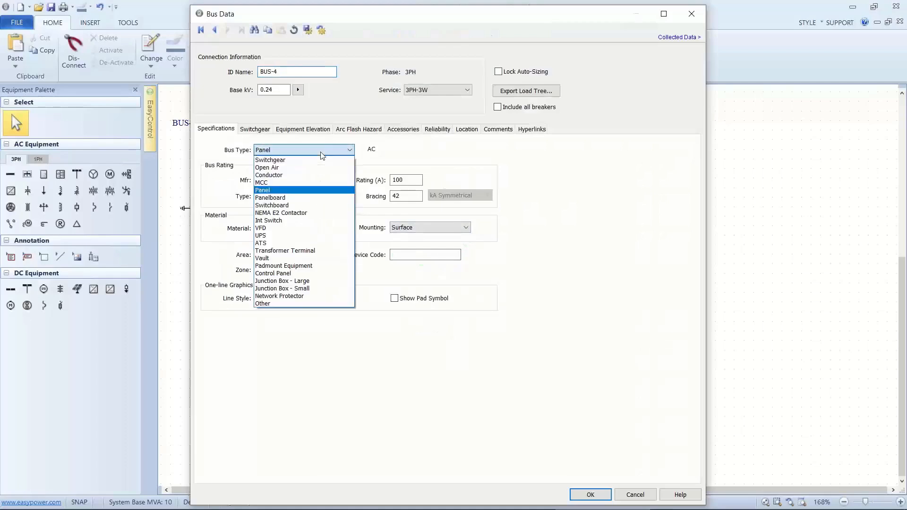
{"action": "left_click", "coordinate": [302, 182]}
{"action": "double_click", "coordinate": [406, 177]}
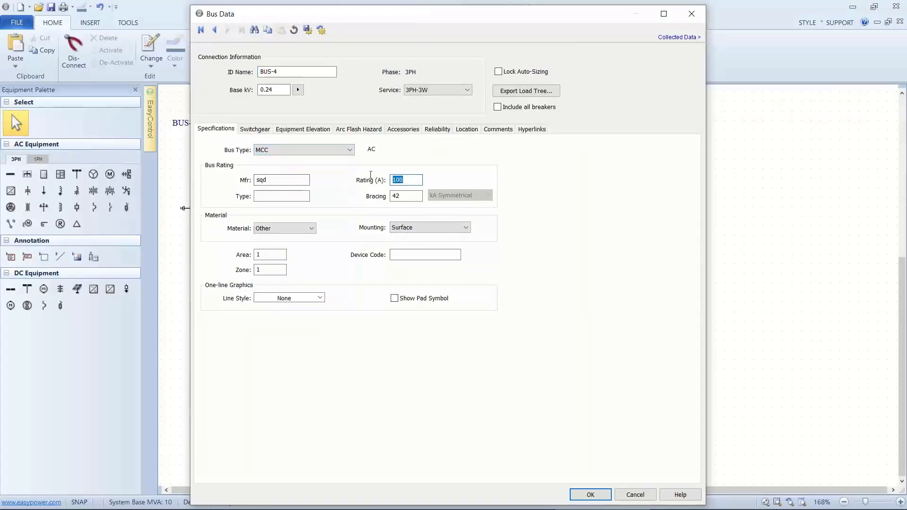
{"action": "type", "text": "4"}
{"action": "left_click", "coordinate": [588, 494]}
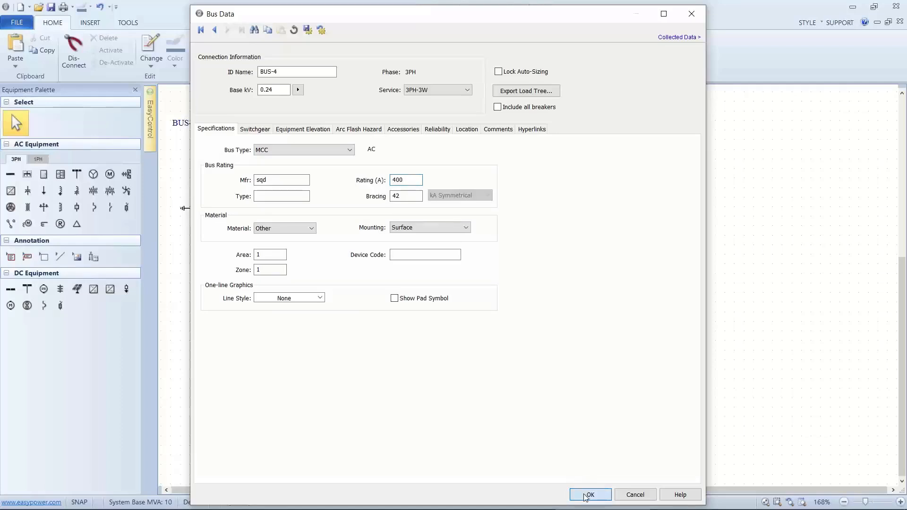
Step: Run Auto Design on the TX-2 branch down to load L-1, and move the BL-1 label clear of BUS-4
{"action": "left_click_drag", "start_coordinate": [392, 167], "coordinate": [502, 339]}
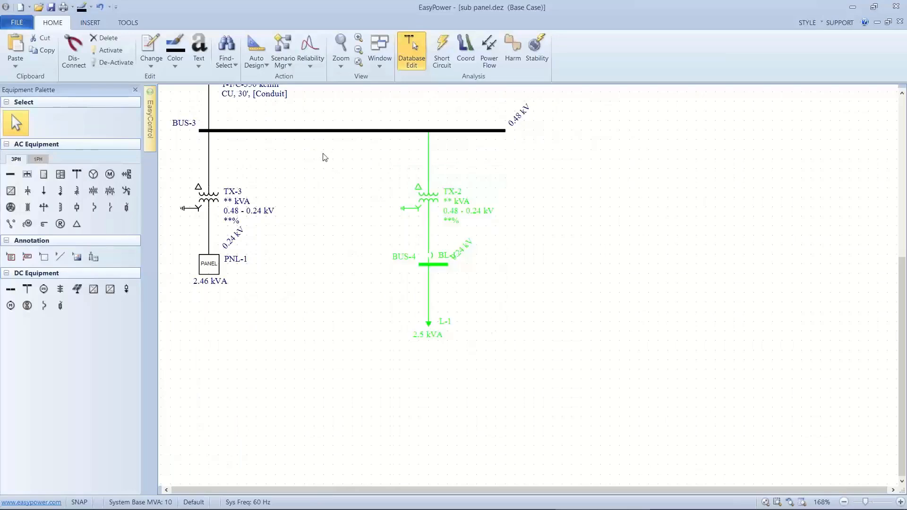
{"action": "left_click", "coordinate": [260, 59]}
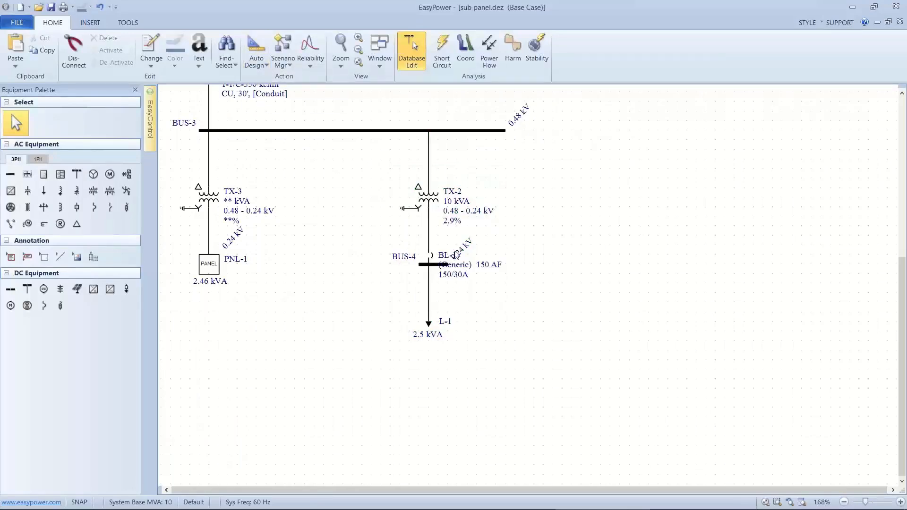
{"action": "left_click_drag", "start_coordinate": [454, 258], "coordinate": [480, 256]}
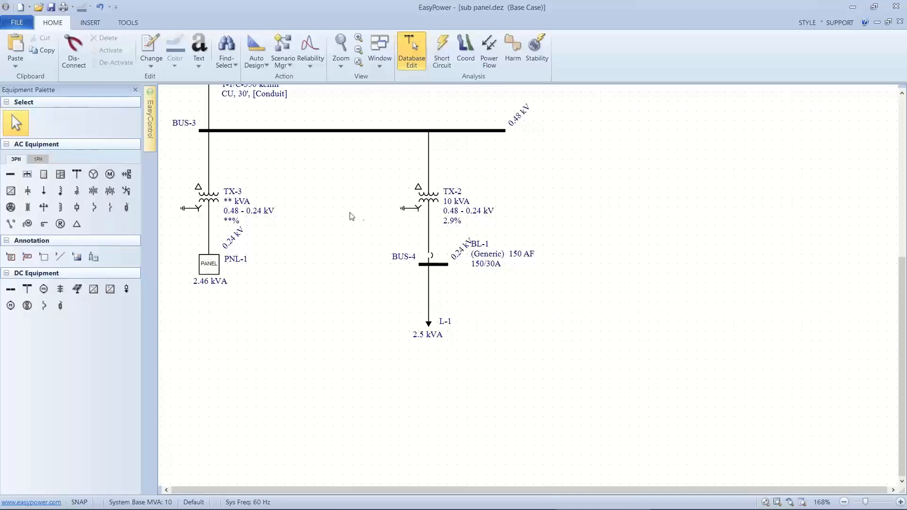
Step: Open the device library "with ppeStdlib .mdb" and show its U.S. design sheet Generic-2
{"action": "left_click", "coordinate": [21, 24]}
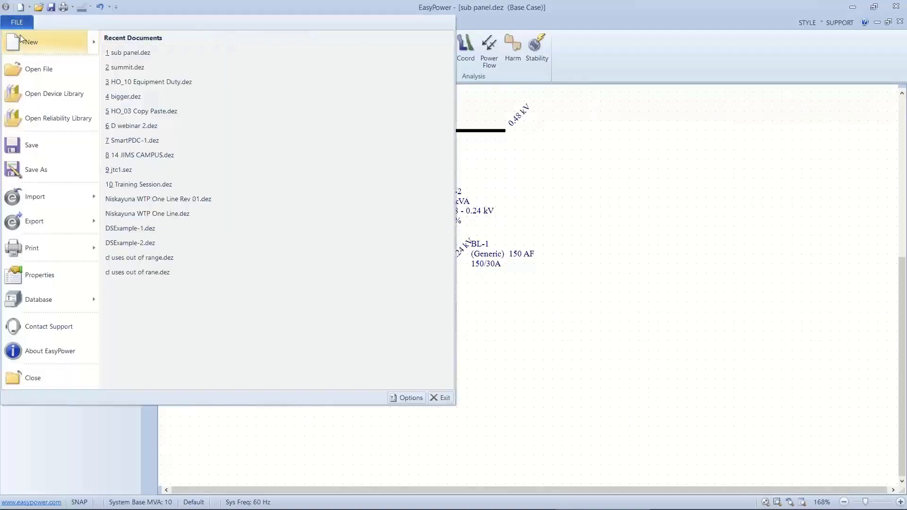
{"action": "left_click", "coordinate": [18, 93]}
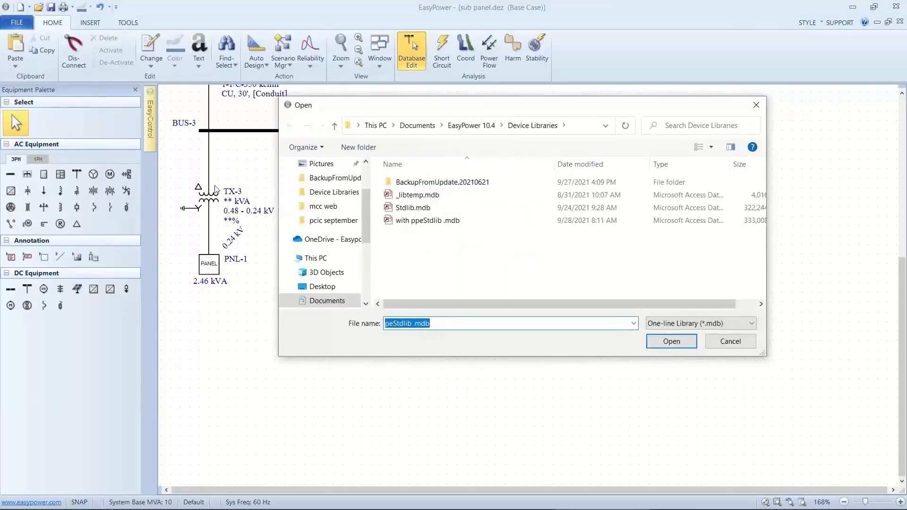
{"action": "left_click", "coordinate": [390, 221]}
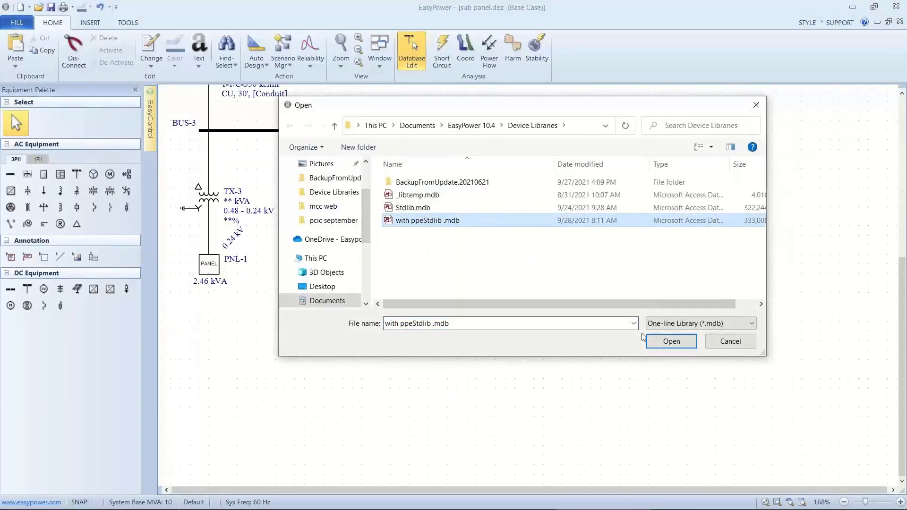
{"action": "left_click", "coordinate": [679, 339]}
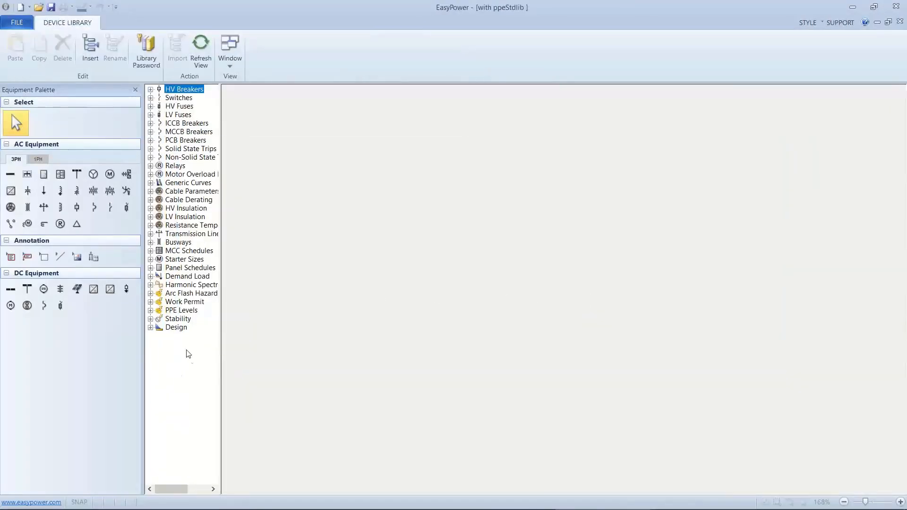
{"action": "left_click", "coordinate": [151, 328]}
{"action": "left_click", "coordinate": [159, 336]}
{"action": "left_click", "coordinate": [198, 395]}
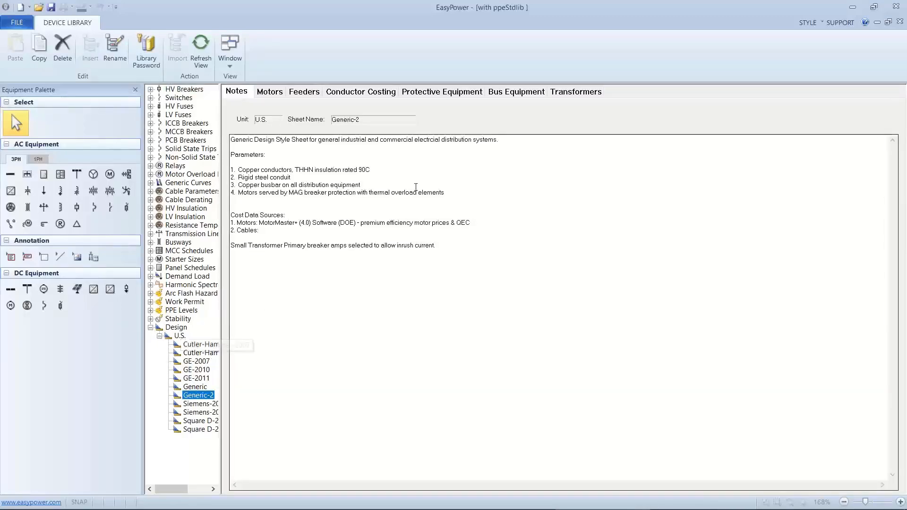
Step: Examine the Generic-2 transformer tables for 0.48/0.208 and 0.48/0.24 kV, then its feeder and bus equipment tables
{"action": "left_click", "coordinate": [573, 91]}
{"action": "left_click", "coordinate": [513, 121]}
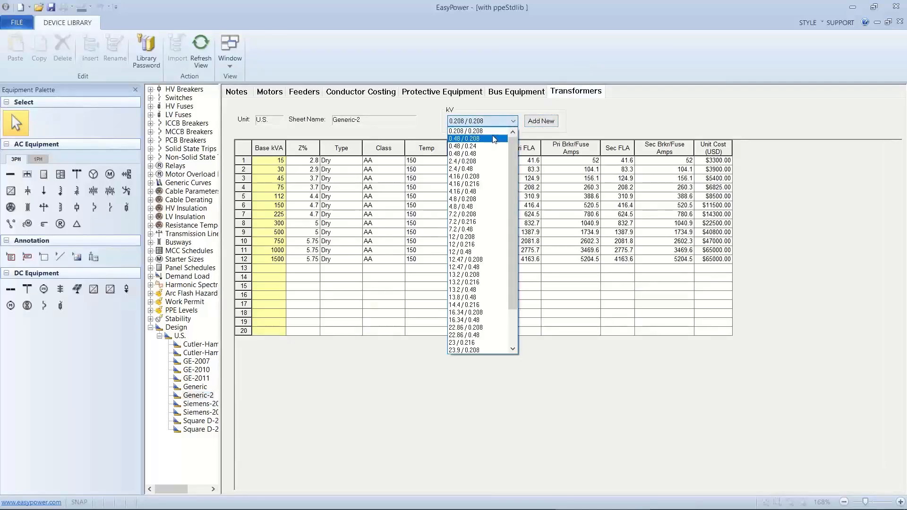
{"action": "left_click", "coordinate": [494, 139]}
{"action": "left_click", "coordinate": [511, 121]}
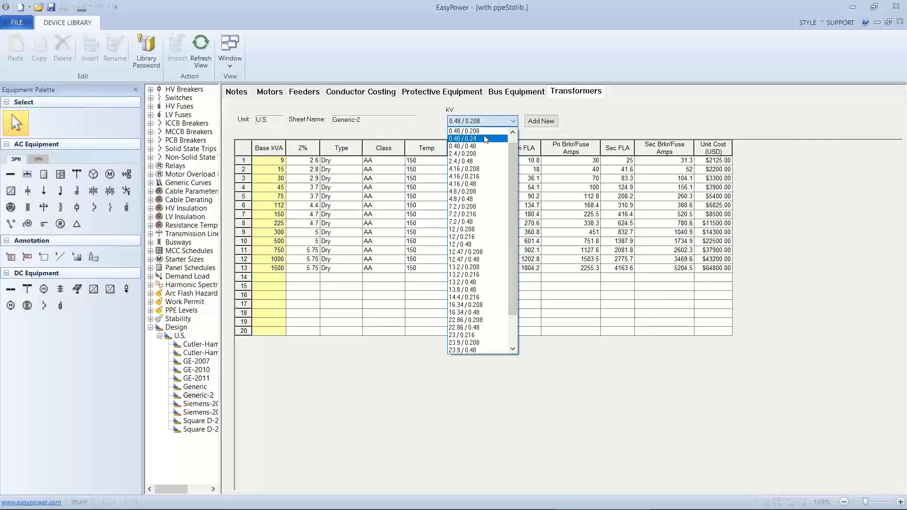
{"action": "left_click", "coordinate": [485, 139]}
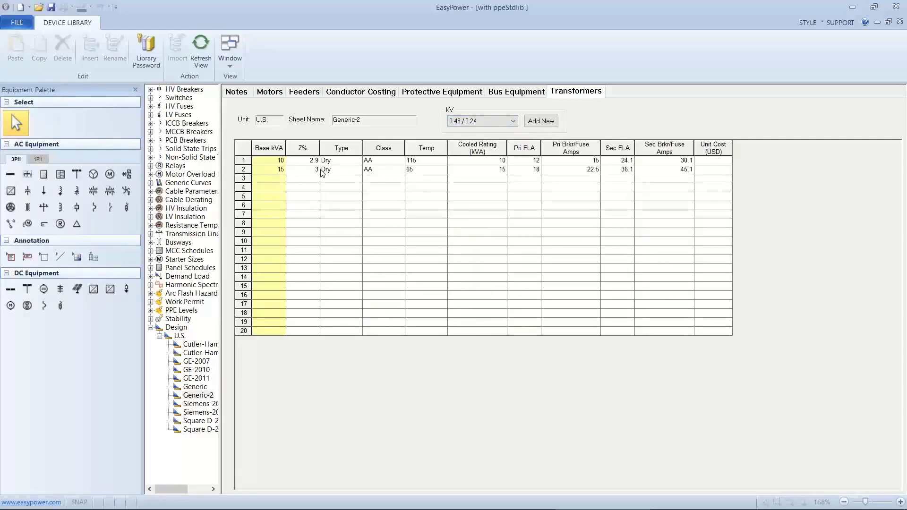
{"action": "left_click", "coordinate": [304, 99]}
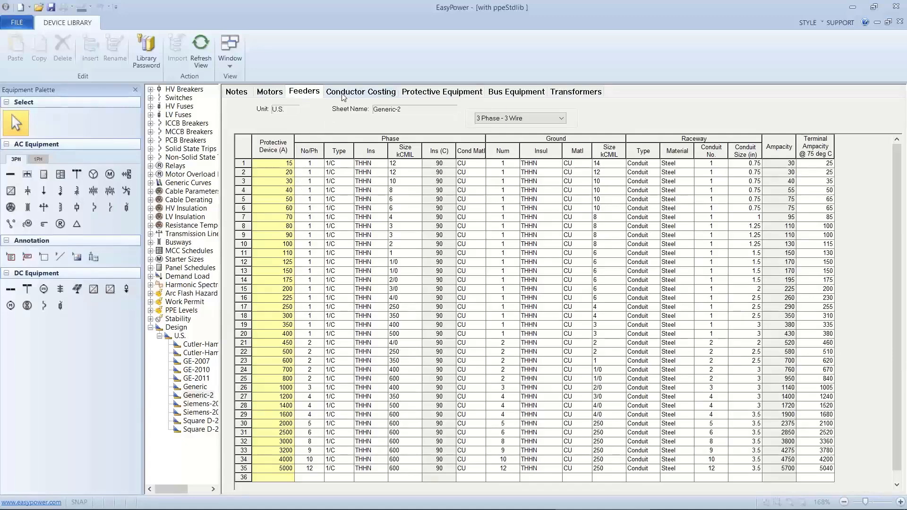
{"action": "left_click", "coordinate": [503, 94]}
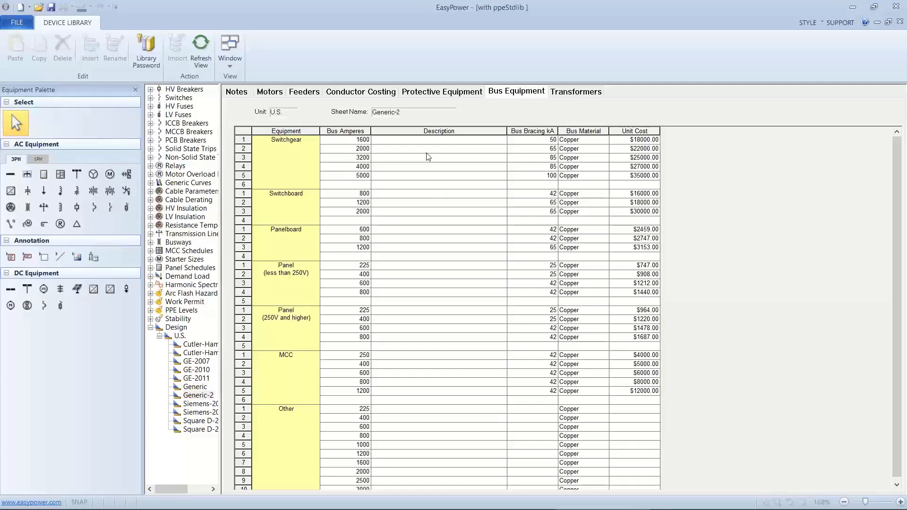
Step: Add a 30 A entry with application All to the MCC group of Generic-2's protective equipment
{"action": "left_click", "coordinate": [441, 95]}
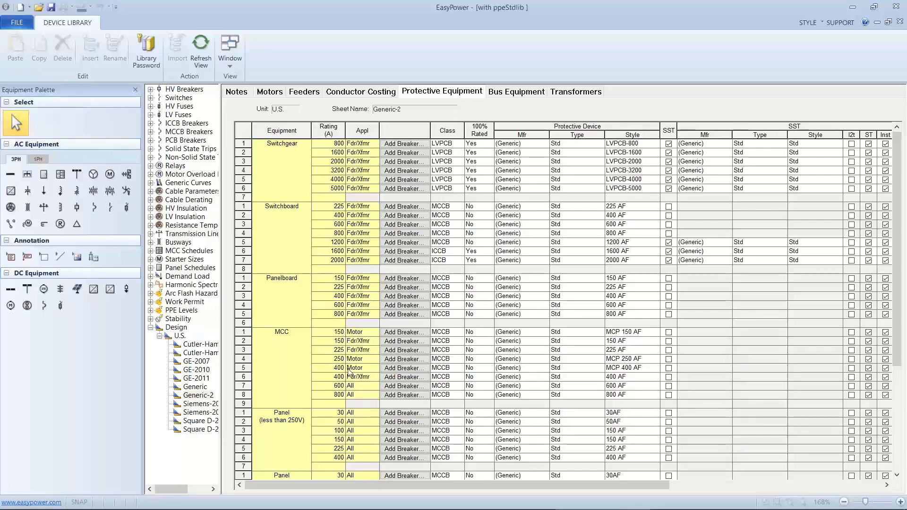
{"action": "left_click", "coordinate": [337, 405]}
{"action": "type", "text": "30"}
{"action": "left_click", "coordinate": [359, 404]}
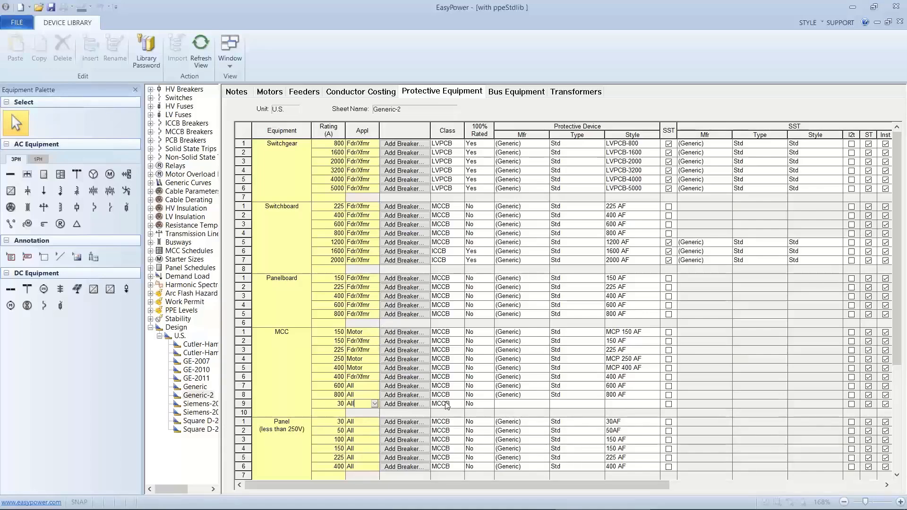
Step: Set the protective device of the new 30 A MCC entry to manufacturer (Generic), type Std and style 30AF
{"action": "left_click", "coordinate": [501, 405]}
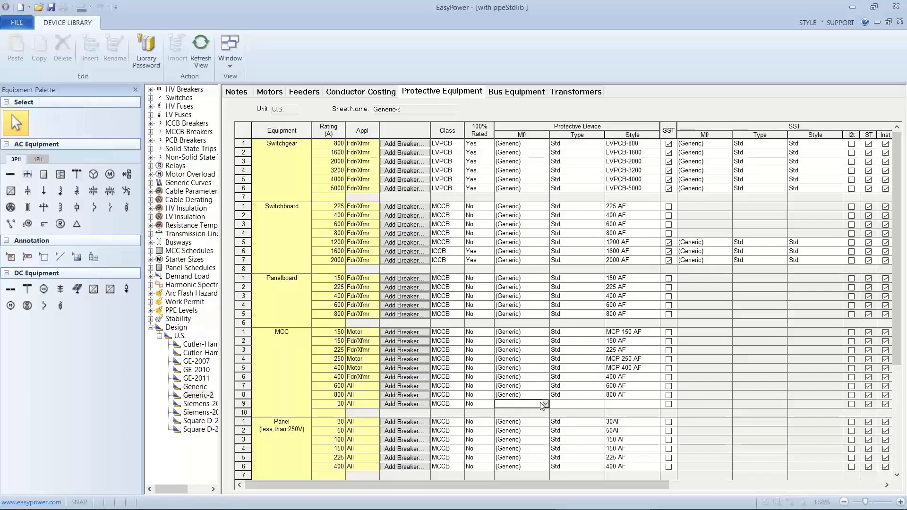
{"action": "left_click", "coordinate": [545, 405]}
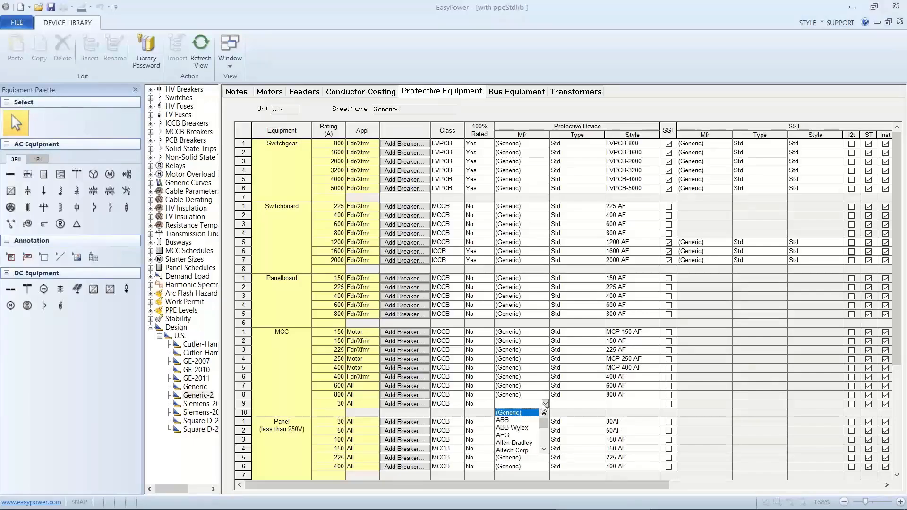
{"action": "left_click", "coordinate": [520, 414]}
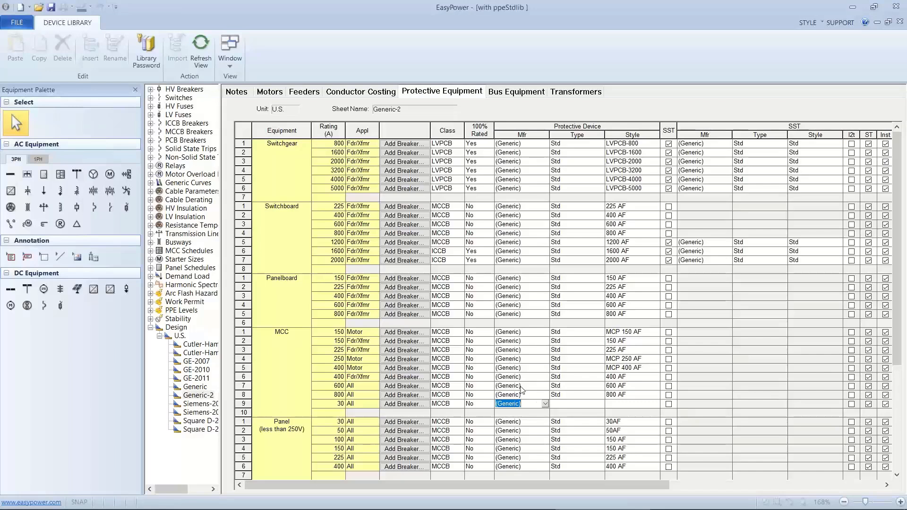
{"action": "left_click", "coordinate": [563, 405]}
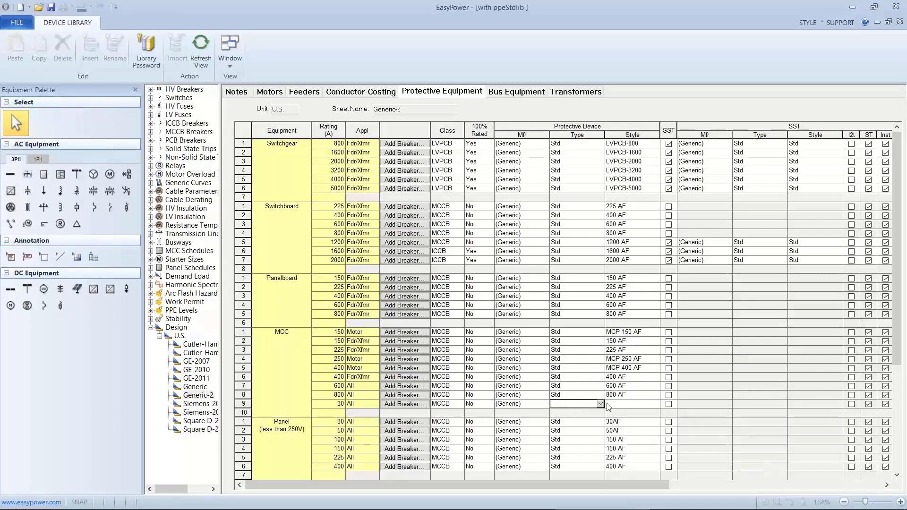
{"action": "left_click", "coordinate": [600, 404]}
{"action": "left_click", "coordinate": [563, 421]}
{"action": "left_click", "coordinate": [613, 408]}
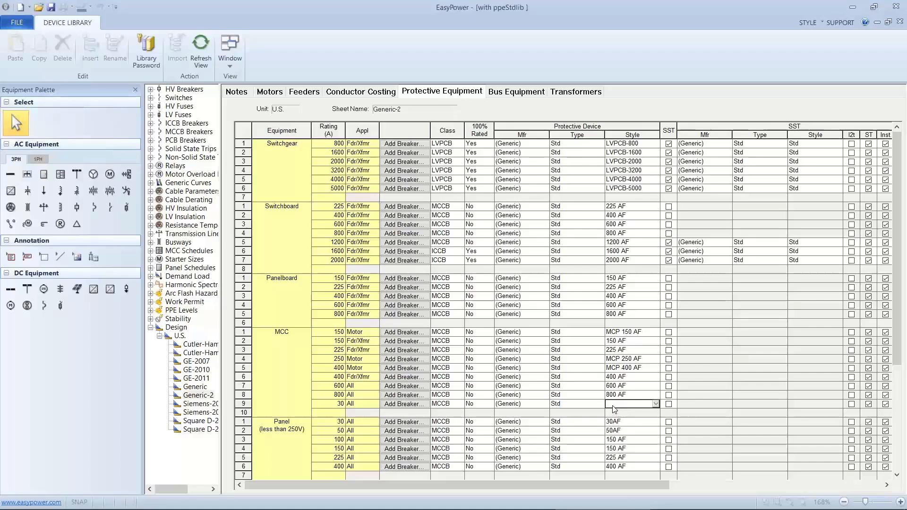
{"action": "left_click", "coordinate": [656, 404]}
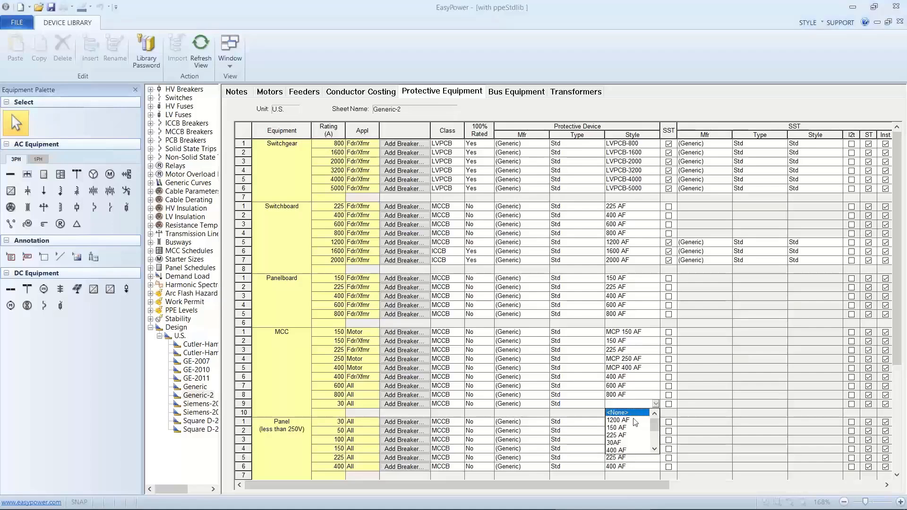
{"action": "left_click", "coordinate": [615, 444]}
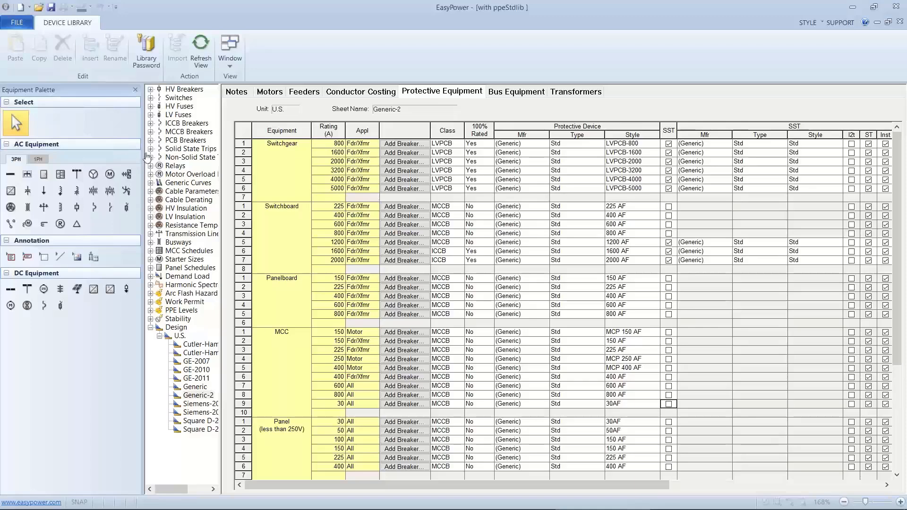
Step: Close the device library and review the BUS-4 data in the sub panel one-line
{"action": "left_click", "coordinate": [18, 23]}
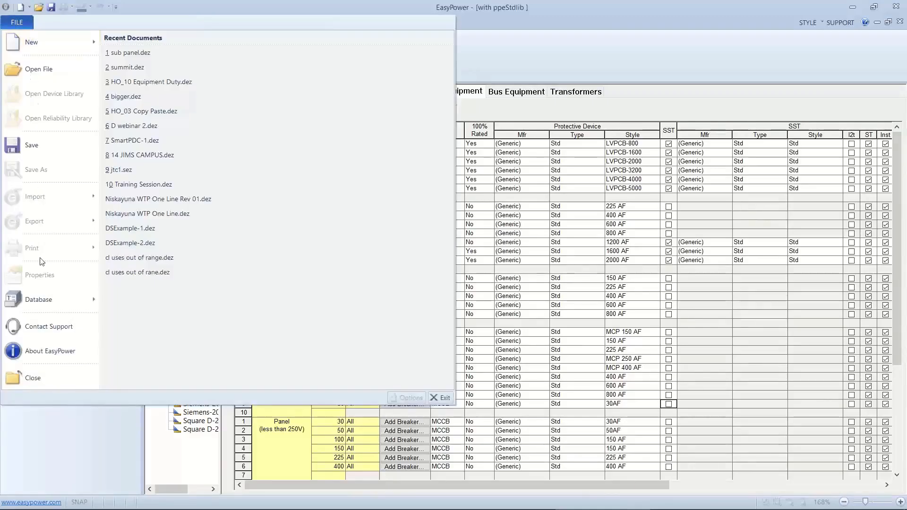
{"action": "left_click", "coordinate": [20, 373]}
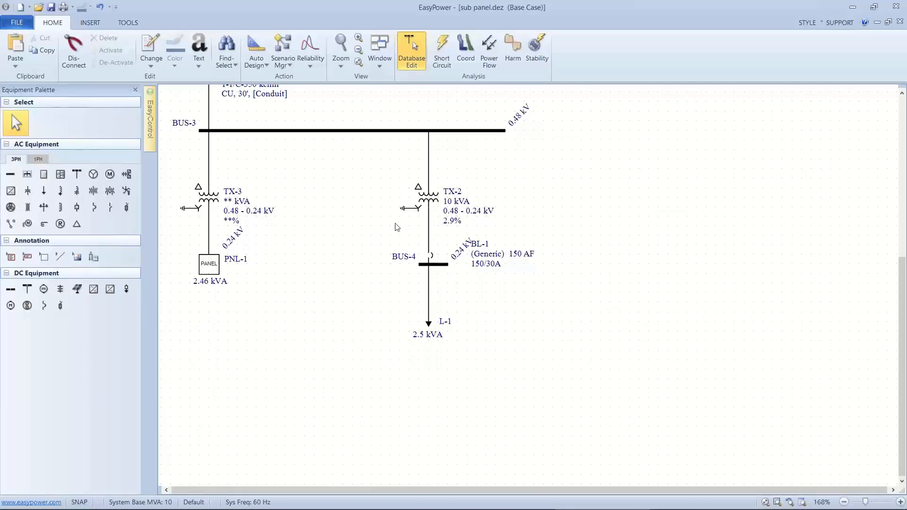
{"action": "double_click", "coordinate": [406, 256]}
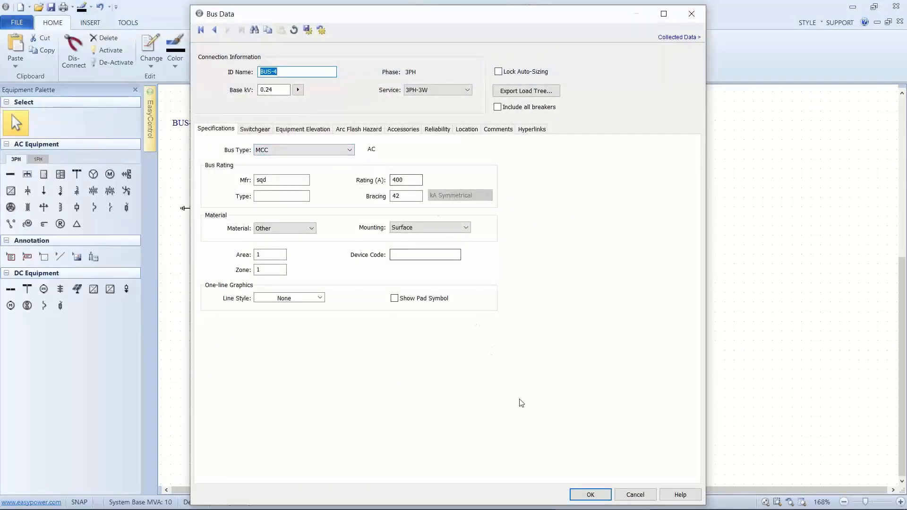
{"action": "left_click", "coordinate": [586, 494]}
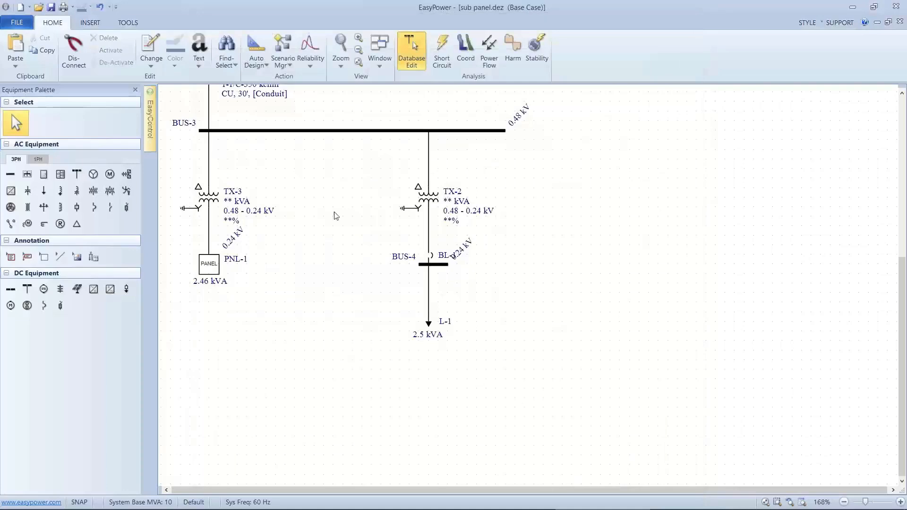
Step: Rerun Auto Design on the branch from TX-2 to load L-1, and move the BL-1 label away from the bus
{"action": "left_click_drag", "start_coordinate": [314, 146], "coordinate": [330, 196]}
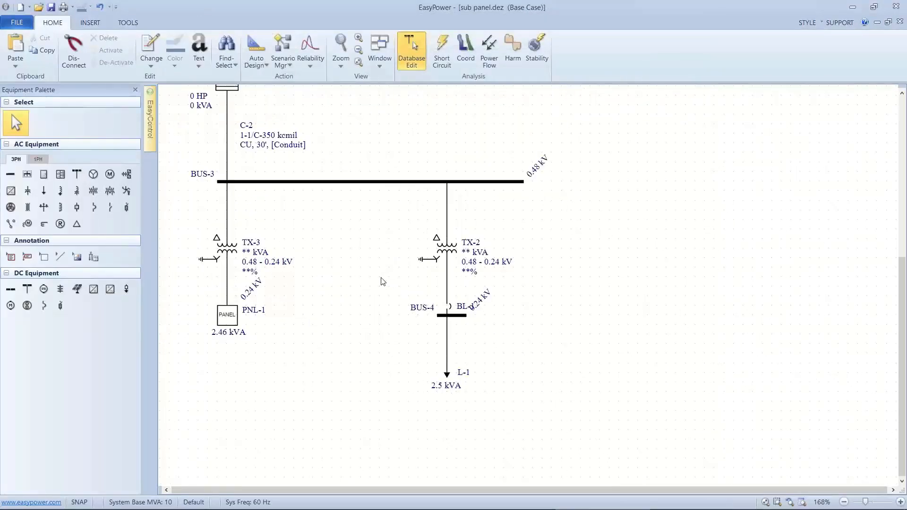
{"action": "left_click_drag", "start_coordinate": [395, 224], "coordinate": [520, 367]}
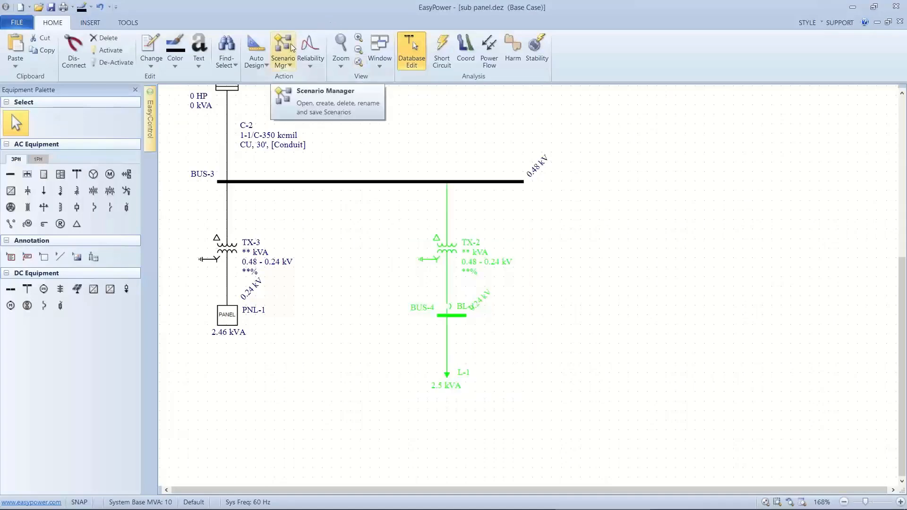
{"action": "left_click", "coordinate": [256, 53]}
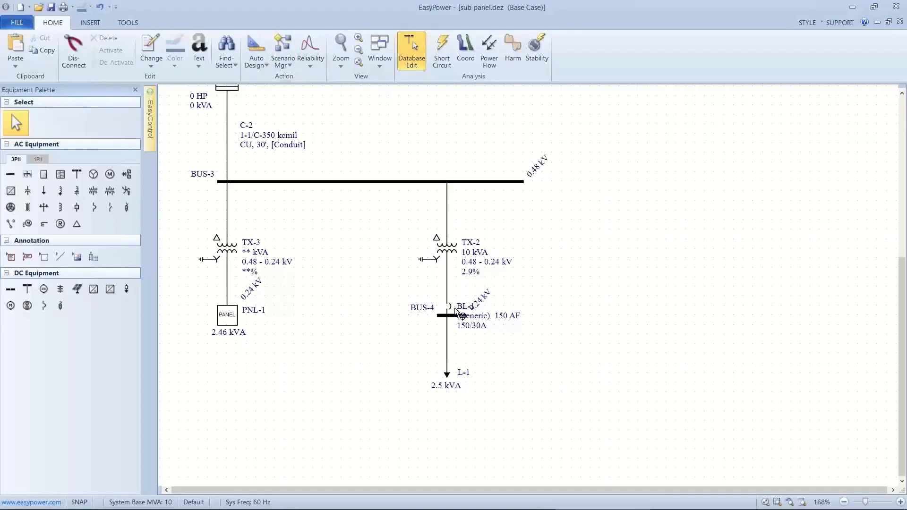
{"action": "left_click_drag", "start_coordinate": [458, 305], "coordinate": [426, 265]}
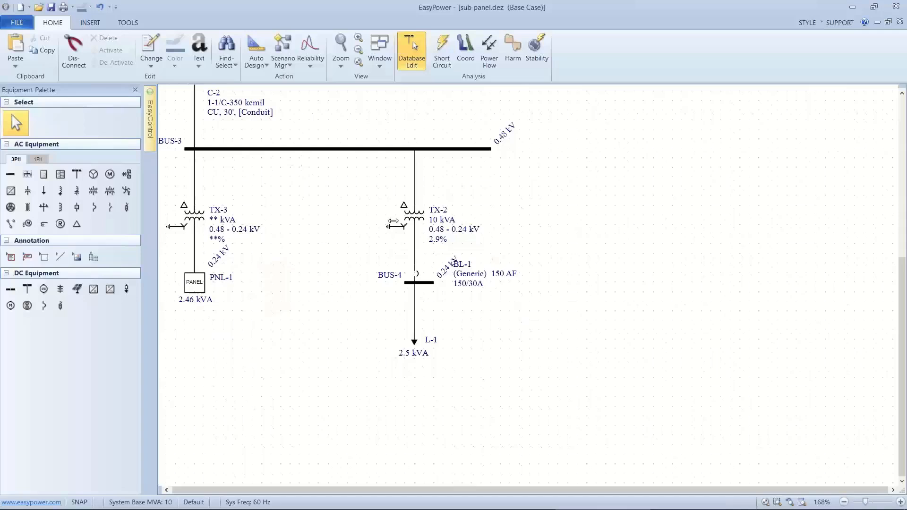
Step: Undo the BL-1 label move and the Auto Design of the TX-2 branch
{"action": "key", "text": "ctrl+z"}
{"action": "key", "text": "ctrl+z"}
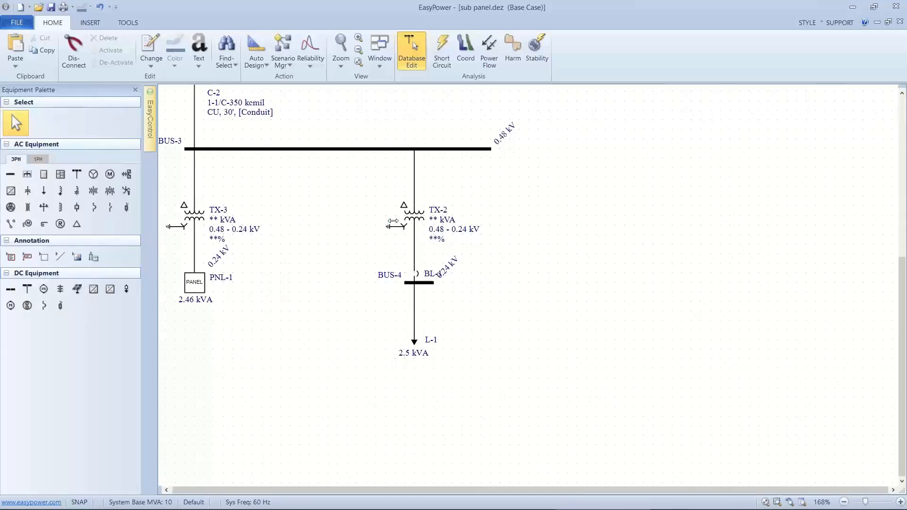
Step: Run Auto Design on the branch from TX-2 through BUS-4 to load L-1
{"action": "left_click_drag", "start_coordinate": [385, 252], "coordinate": [453, 358]}
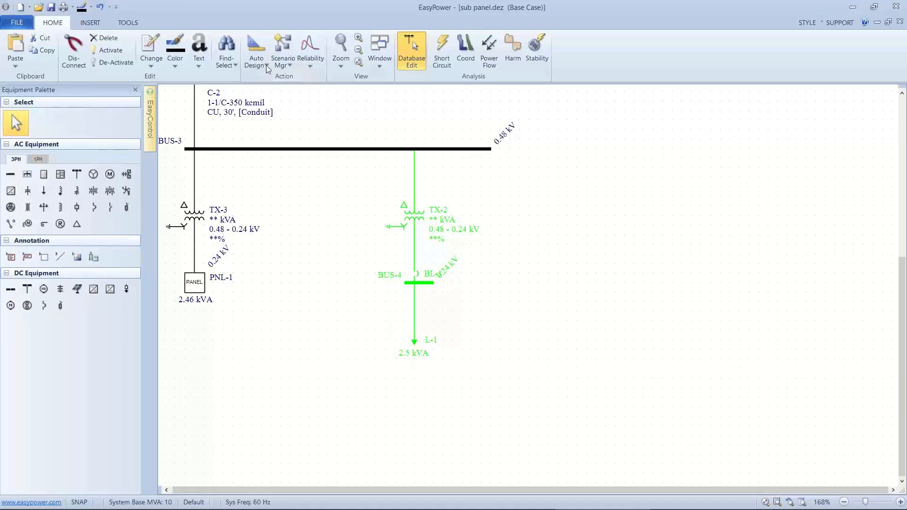
{"action": "left_click", "coordinate": [255, 50]}
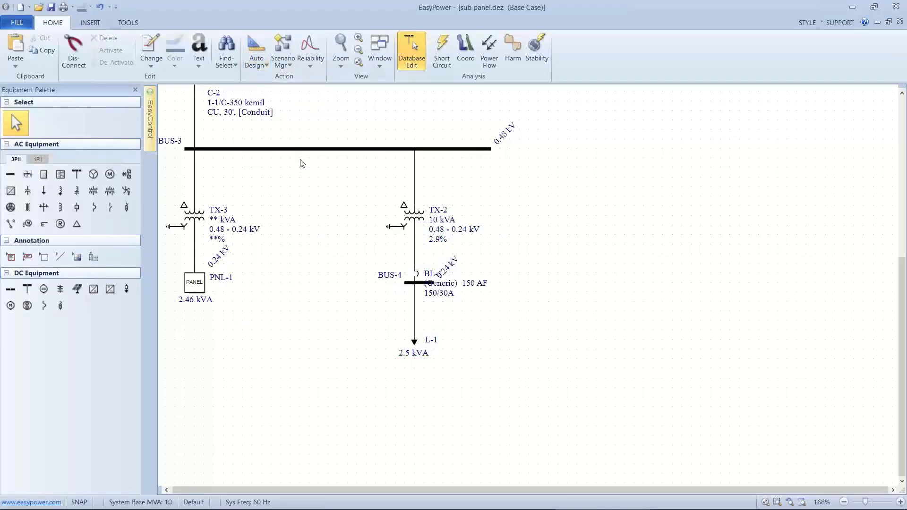
{"action": "left_click_drag", "start_coordinate": [386, 254], "coordinate": [389, 244]}
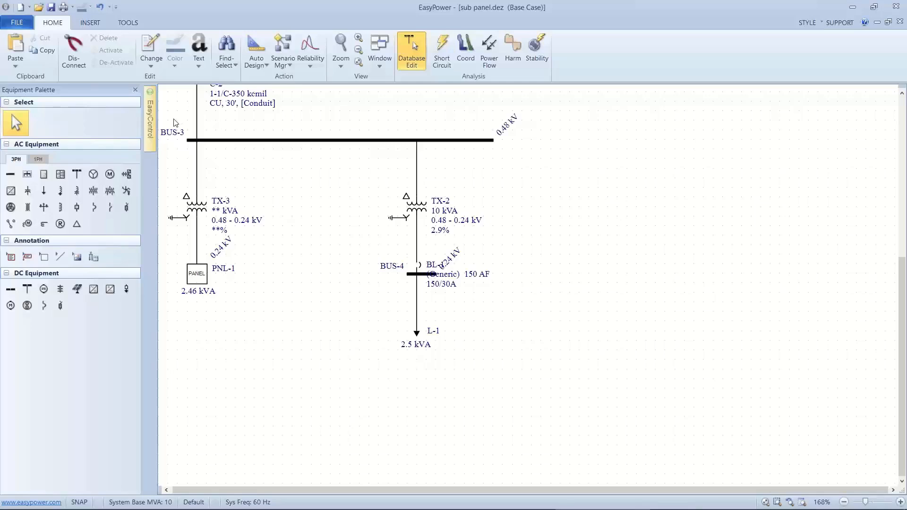
Step: Open the device library file with ppeStdlib .mdb
{"action": "left_click", "coordinate": [28, 25]}
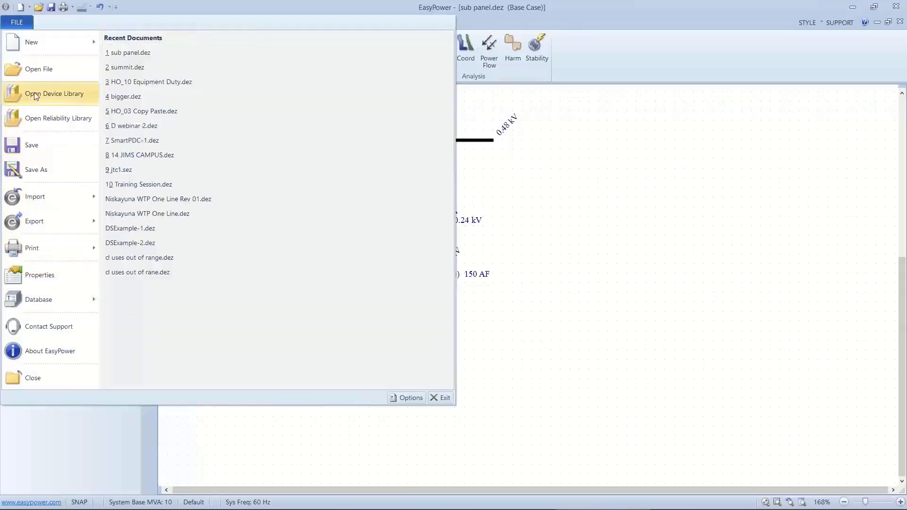
{"action": "left_click", "coordinate": [36, 95]}
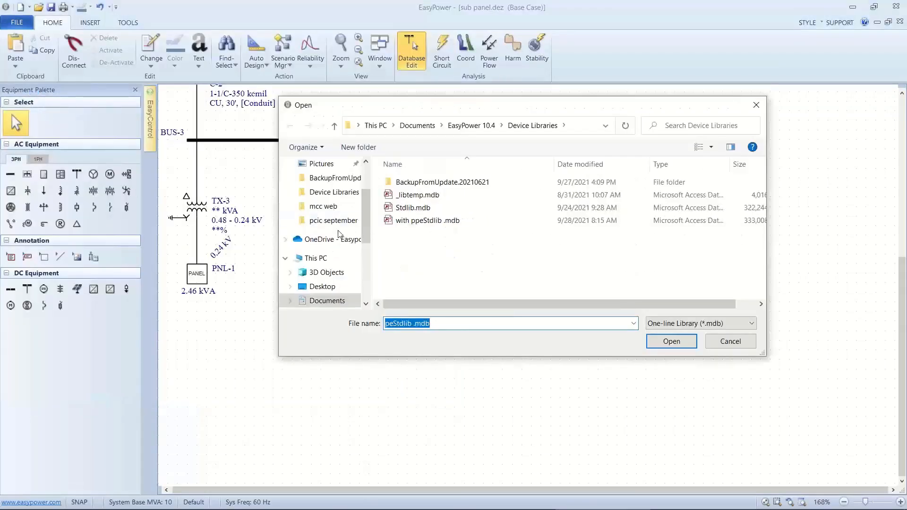
{"action": "left_click", "coordinate": [389, 221]}
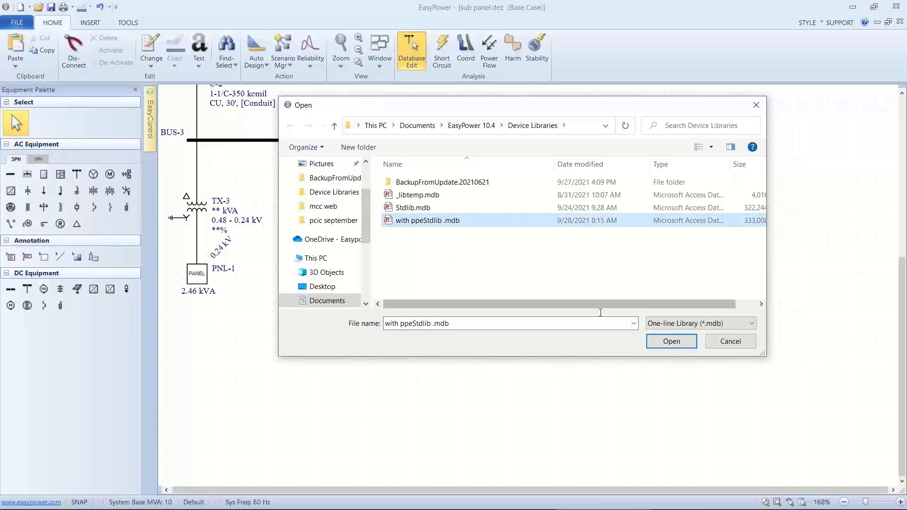
{"action": "left_click", "coordinate": [664, 340]}
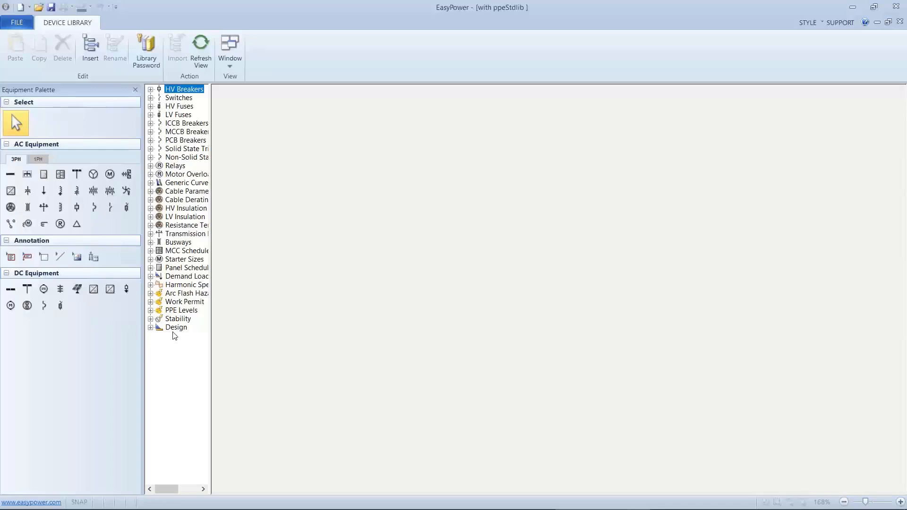
Step: Review the protective equipment entries of the U.S. Generic-2 design sheet, and close the library
{"action": "left_click", "coordinate": [151, 328]}
{"action": "left_click", "coordinate": [160, 336]}
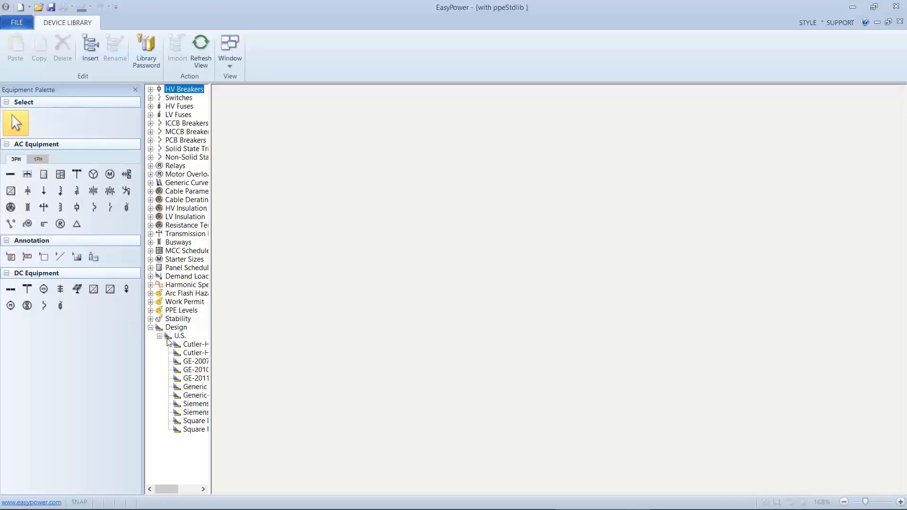
{"action": "left_click", "coordinate": [186, 396]}
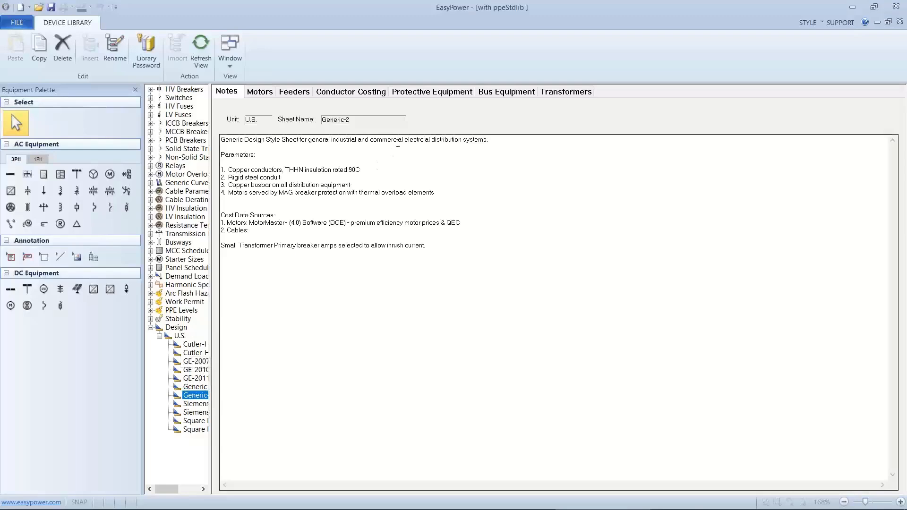
{"action": "left_click", "coordinate": [420, 93]}
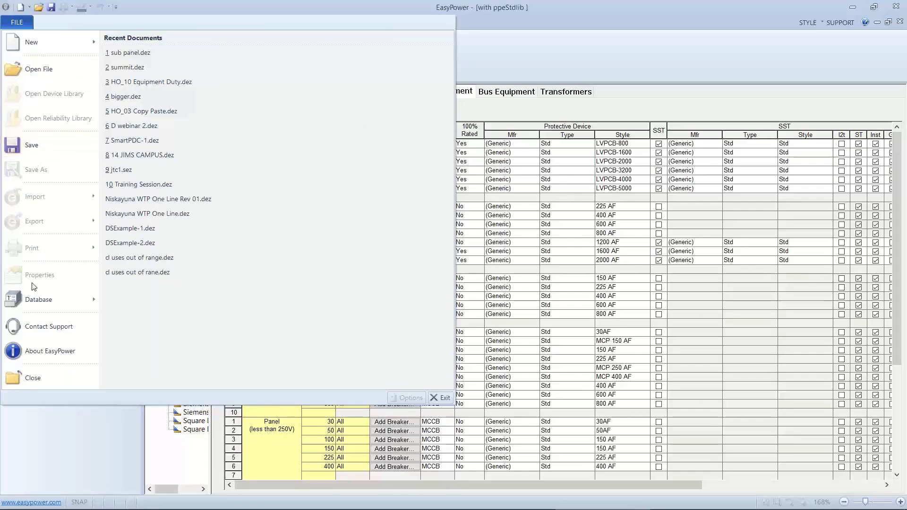
{"action": "left_click", "coordinate": [14, 380]}
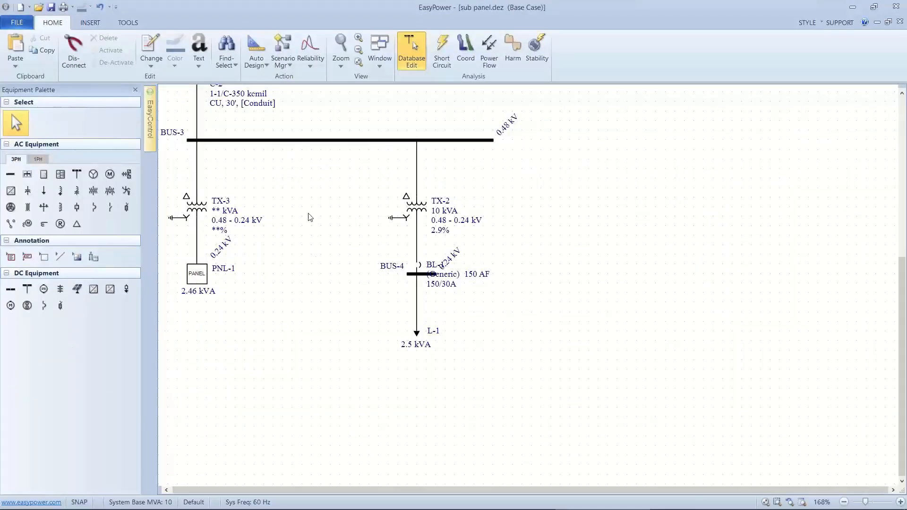
Step: Set the Auto Design protective device option to size feeder breakers based on load
{"action": "left_click", "coordinate": [268, 65]}
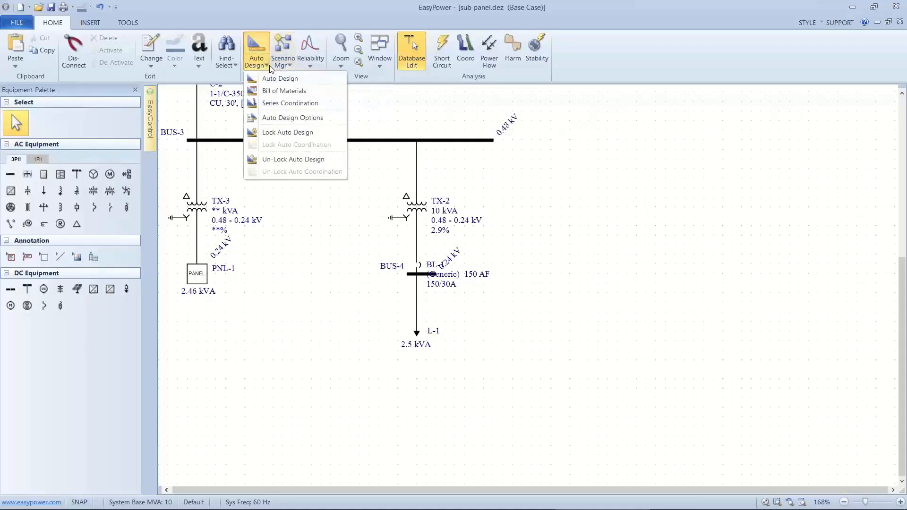
{"action": "left_click", "coordinate": [270, 119]}
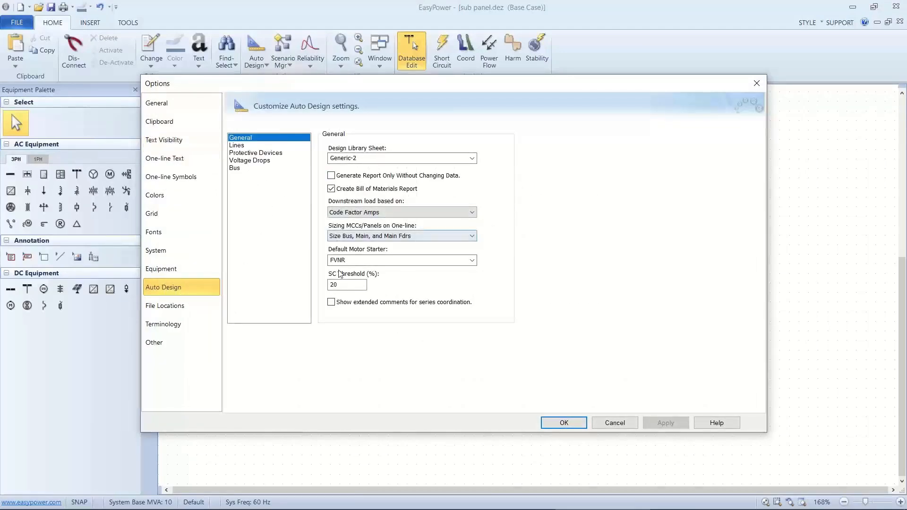
{"action": "left_click", "coordinate": [253, 154]}
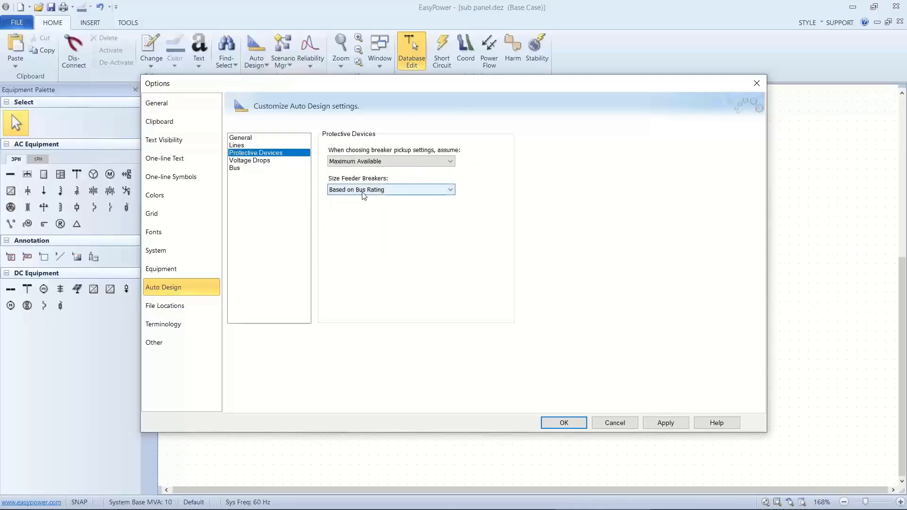
{"action": "left_click", "coordinate": [364, 191]}
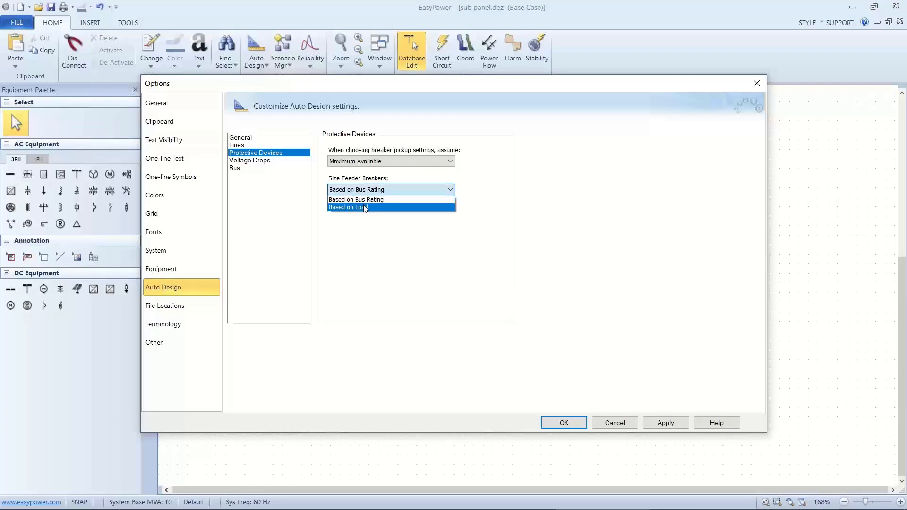
{"action": "left_click", "coordinate": [365, 208]}
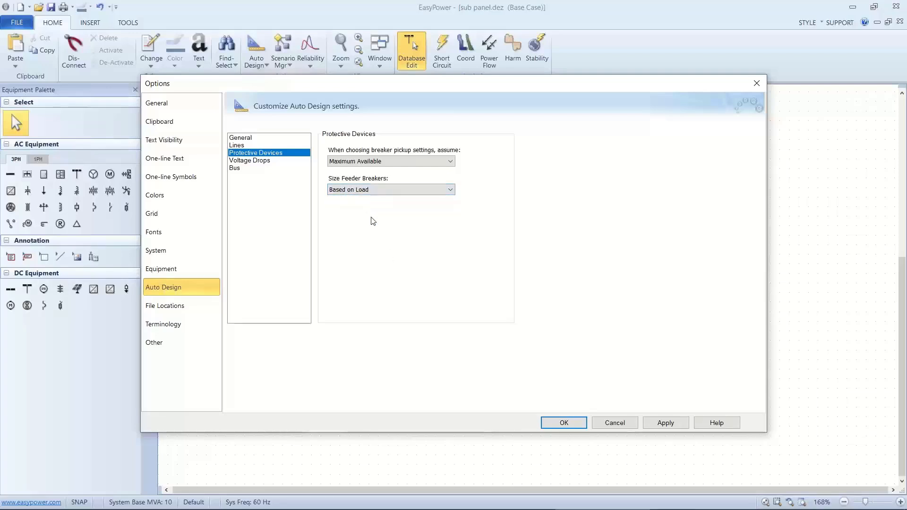
{"action": "left_click", "coordinate": [564, 422]}
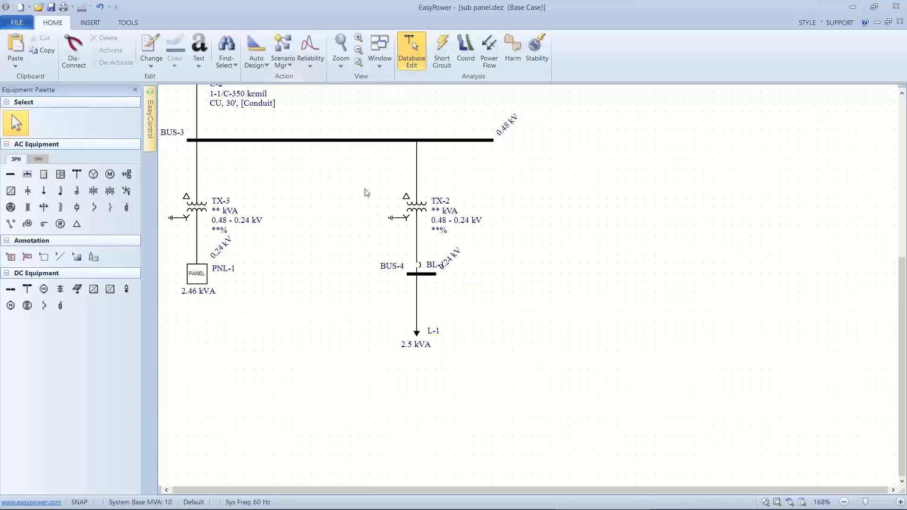
Step: Recheck the feeder breaker sizing setting in the Auto Design options for protective devices
{"action": "left_click", "coordinate": [268, 64]}
{"action": "left_click", "coordinate": [269, 66]}
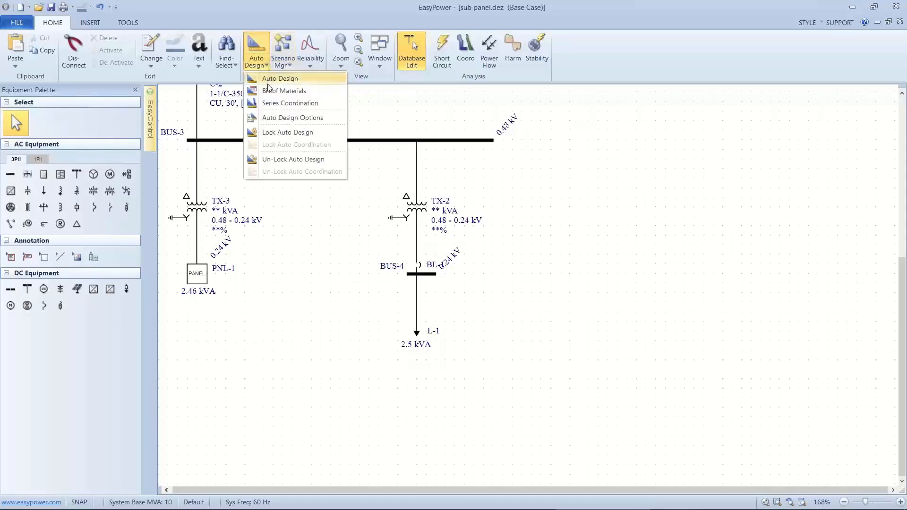
{"action": "left_click", "coordinate": [270, 117]}
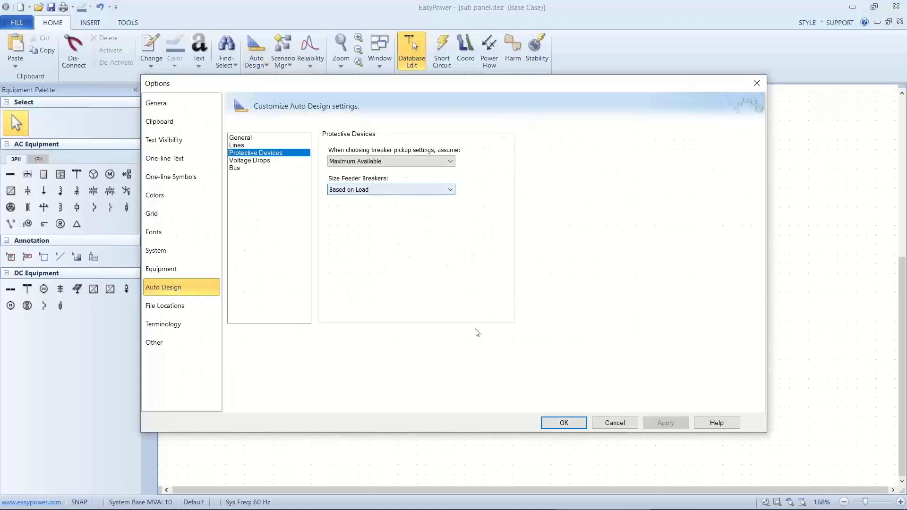
{"action": "left_click", "coordinate": [557, 423]}
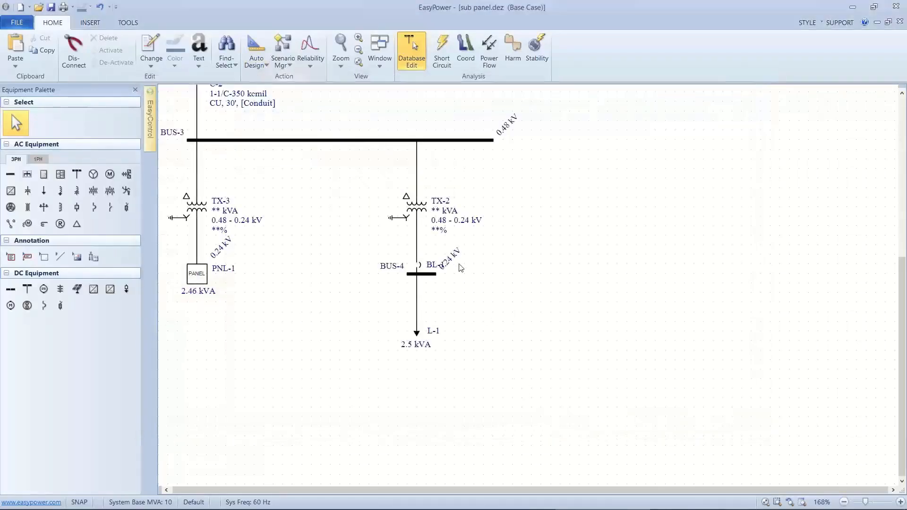
Step: Run Auto Design on the TX-2 to L-1 branch, and move the BL-1 label clear of BUS-4
{"action": "left_click_drag", "start_coordinate": [414, 187], "coordinate": [492, 347]}
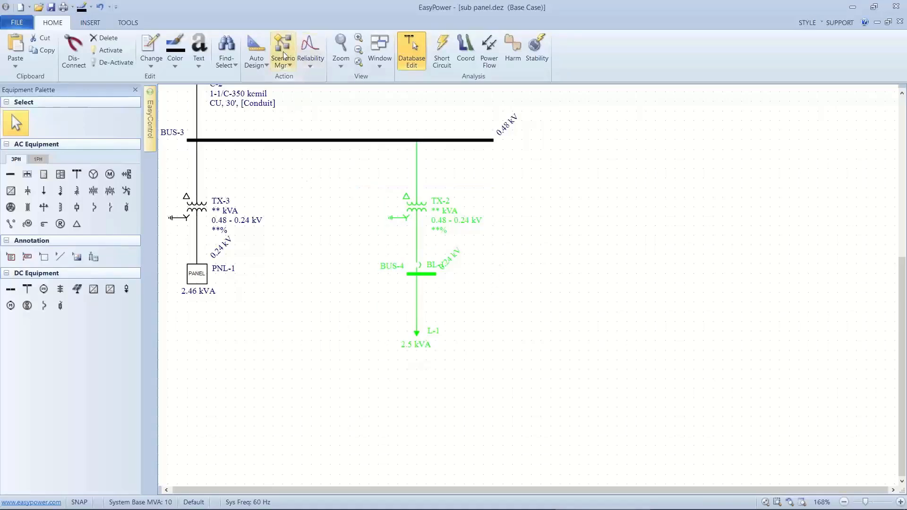
{"action": "left_click", "coordinate": [258, 51]}
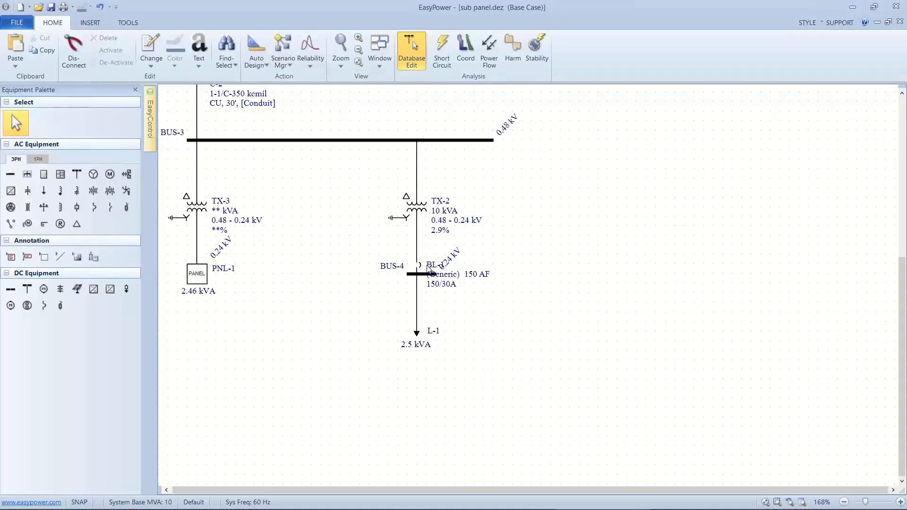
{"action": "left_click_drag", "start_coordinate": [428, 265], "coordinate": [454, 276]}
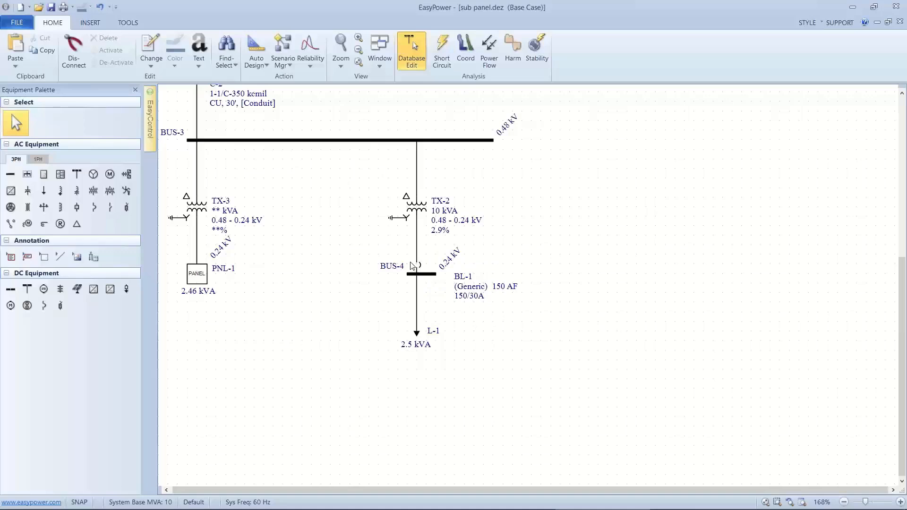
Step: Undo the BL-1 label move and the last Auto Design of the TX-2 branch
{"action": "key", "text": "ctrl+z"}
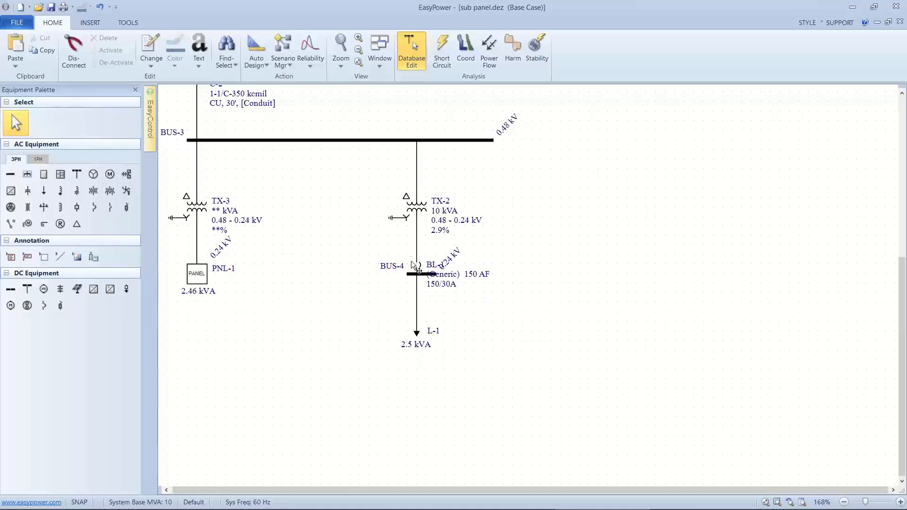
{"action": "key", "text": "ctrl+z"}
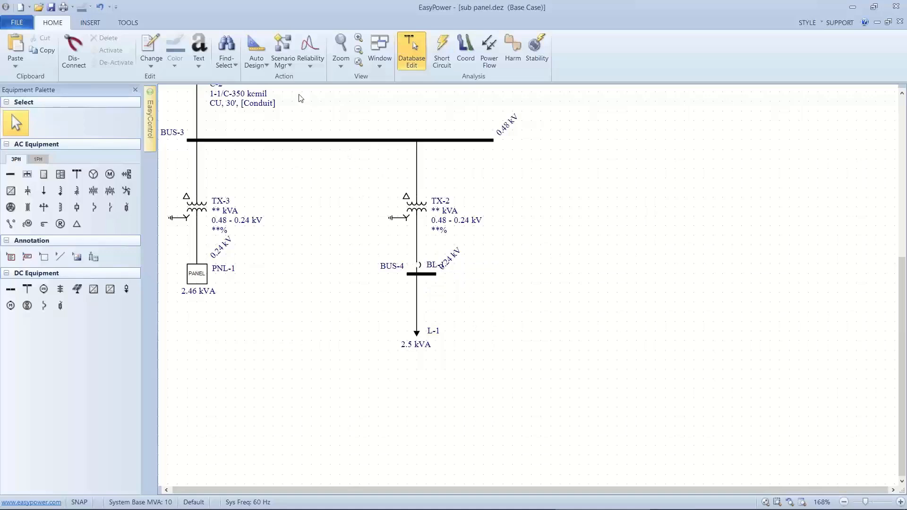
Step: Review the Auto Design options for general settings, protective devices and bus sizing
{"action": "left_click", "coordinate": [267, 66]}
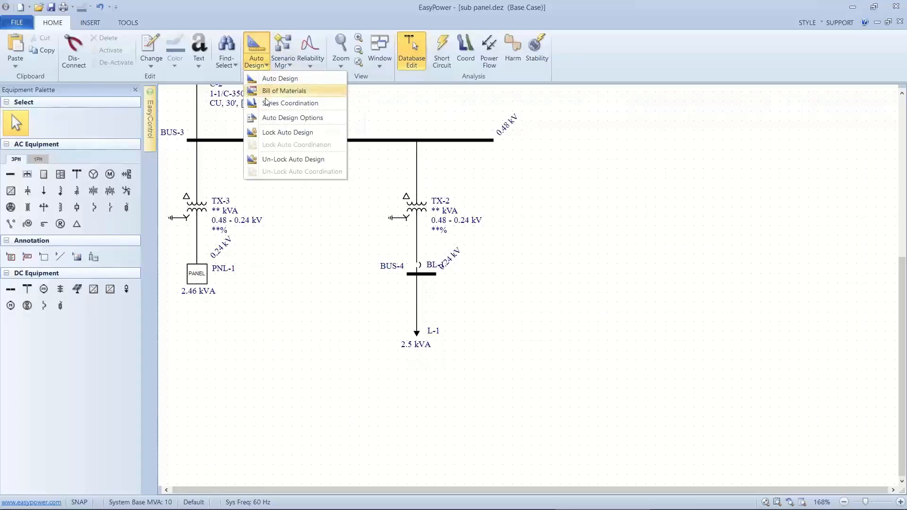
{"action": "left_click", "coordinate": [259, 119]}
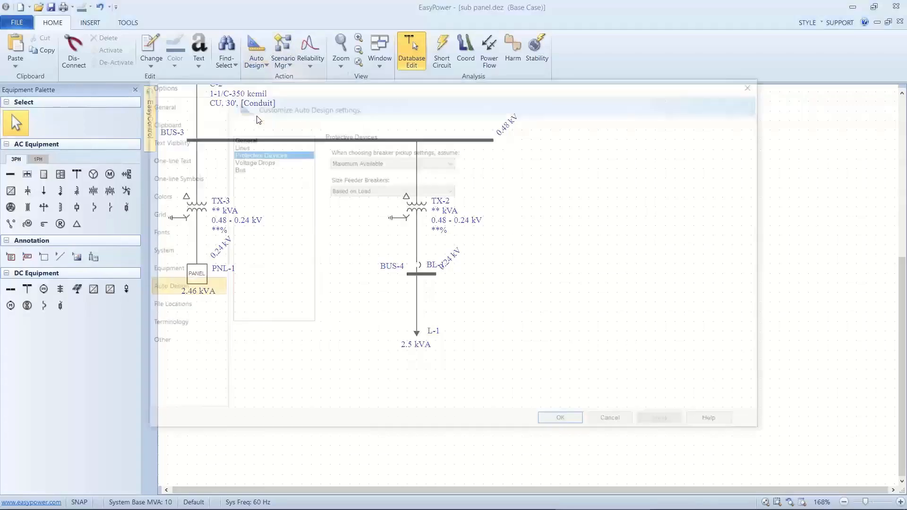
{"action": "left_click", "coordinate": [259, 137]}
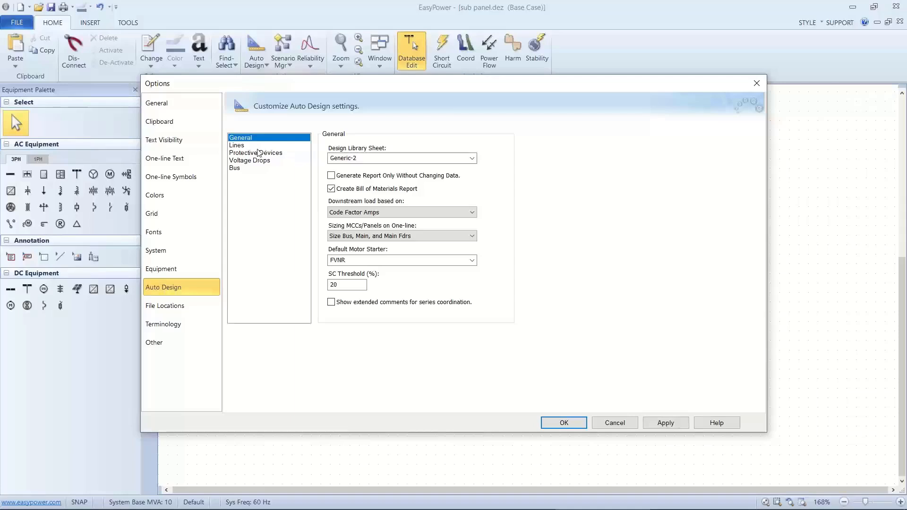
{"action": "left_click", "coordinate": [252, 147]}
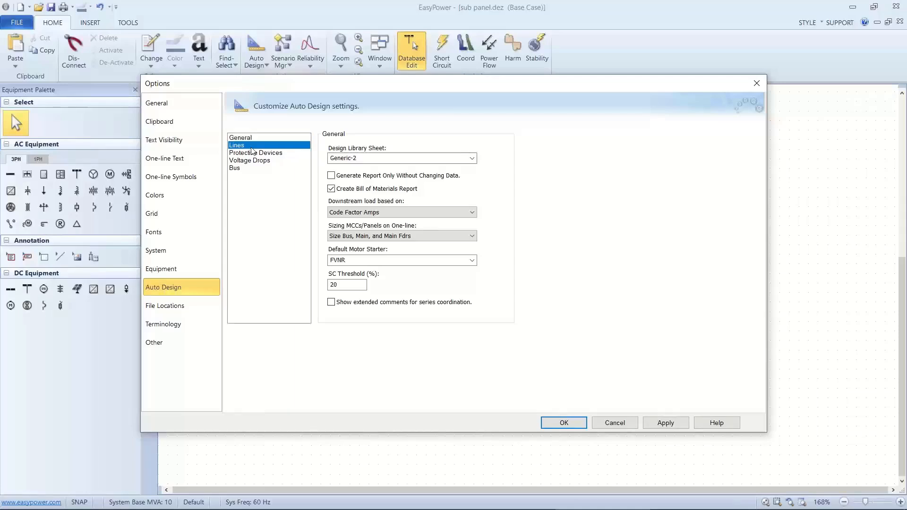
{"action": "left_click", "coordinate": [289, 153]}
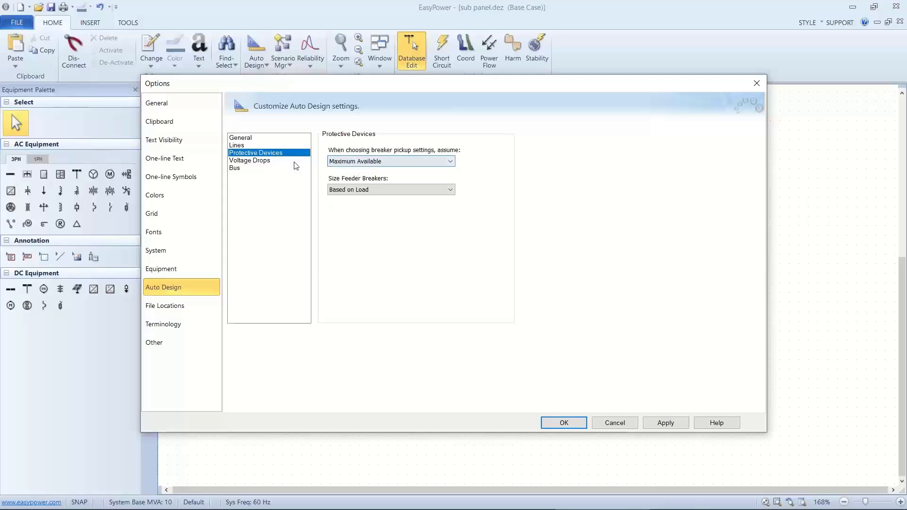
{"action": "left_click", "coordinate": [246, 169]}
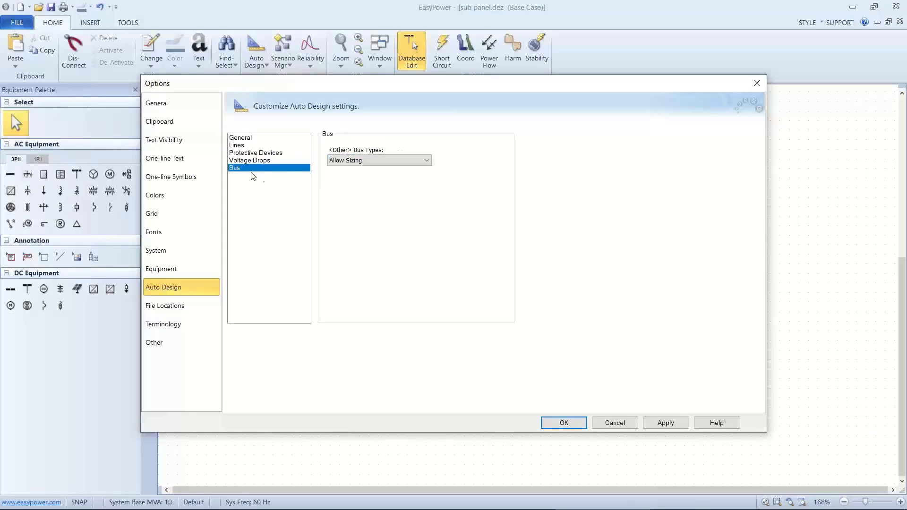
{"action": "left_click", "coordinate": [562, 423]}
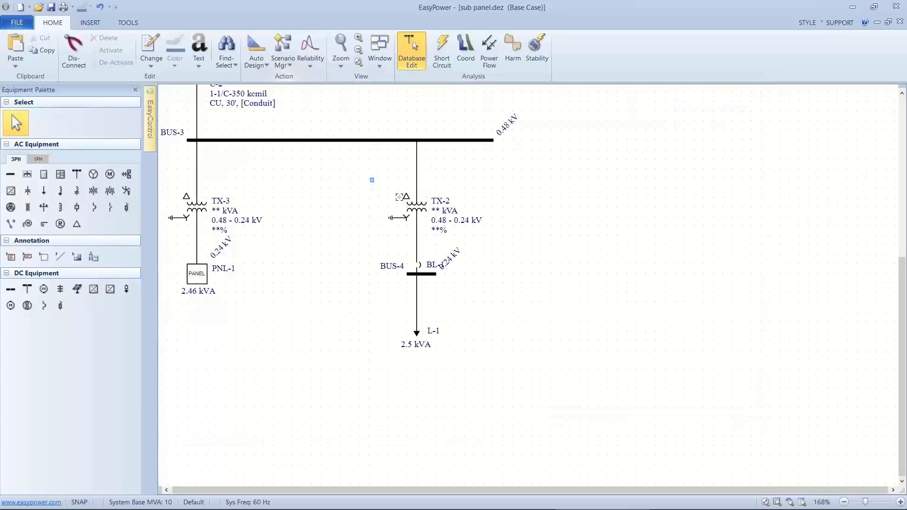
Step: Rerun Auto Design on the branch from transformer TX-2 down to load L-1
{"action": "left_click_drag", "start_coordinate": [372, 180], "coordinate": [491, 348]}
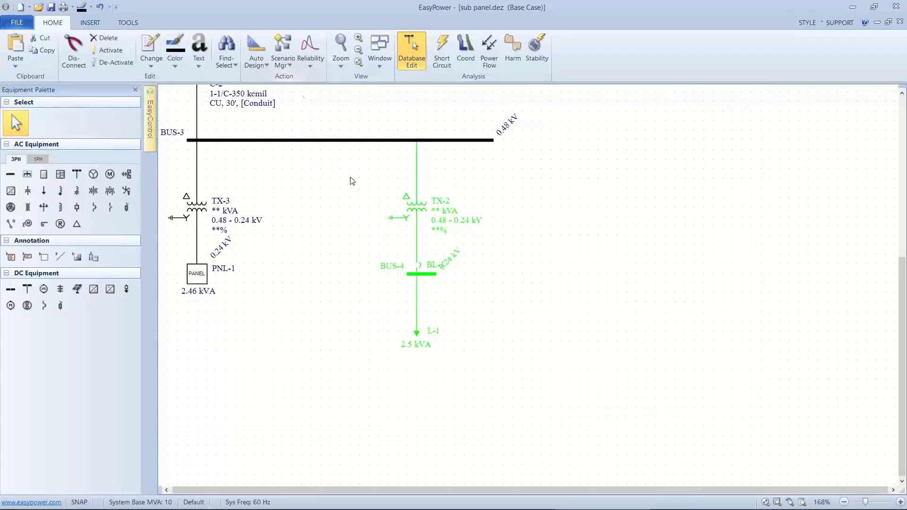
{"action": "left_click", "coordinate": [259, 54]}
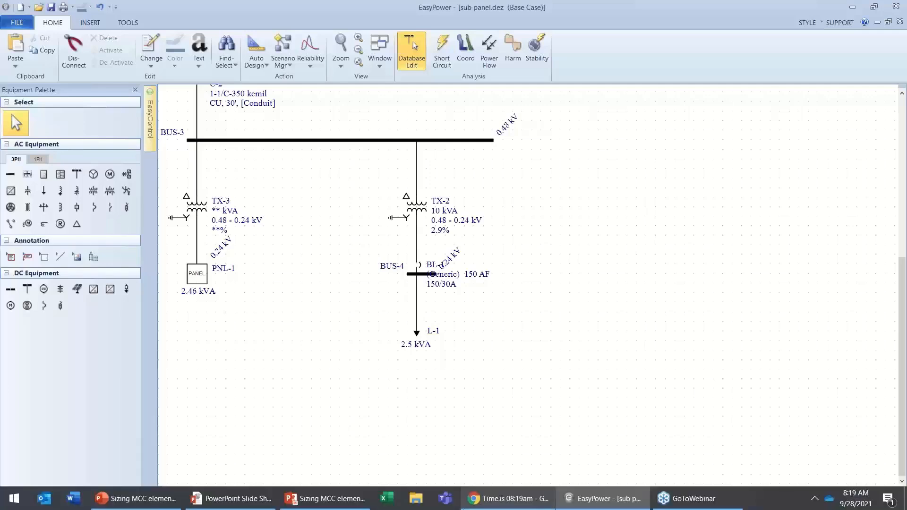
{"action": "mouse_move", "coordinate": [463, 505]}
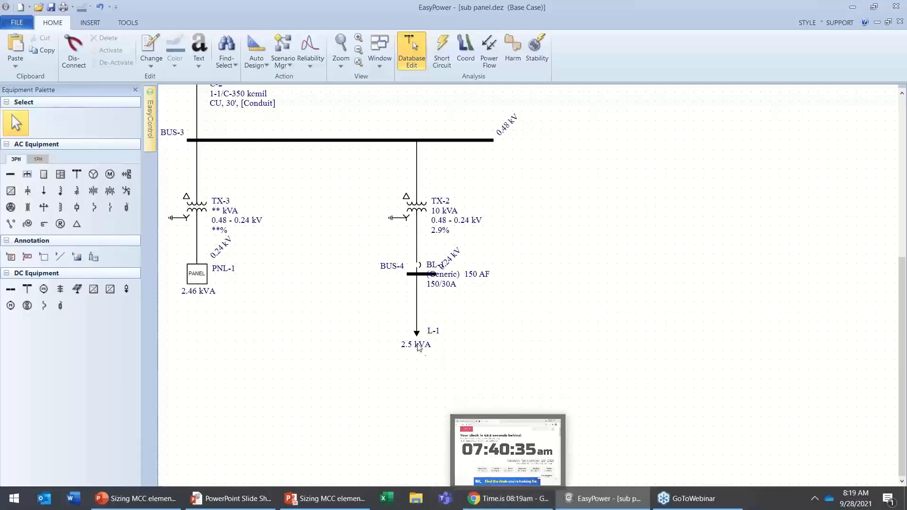
Step: Open the device library file "with ppeStdlib .mdb"
{"action": "left_click_drag", "start_coordinate": [345, 227], "coordinate": [395, 296]}
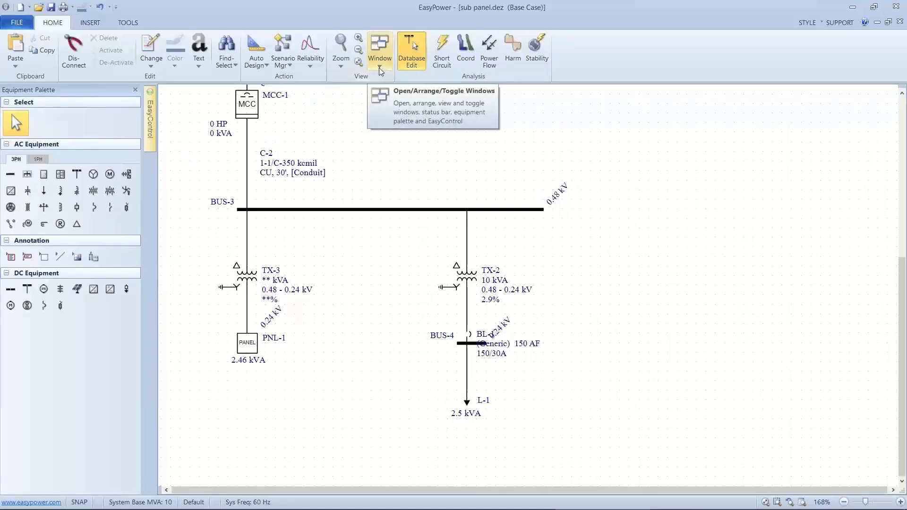
{"action": "left_click", "coordinate": [27, 26]}
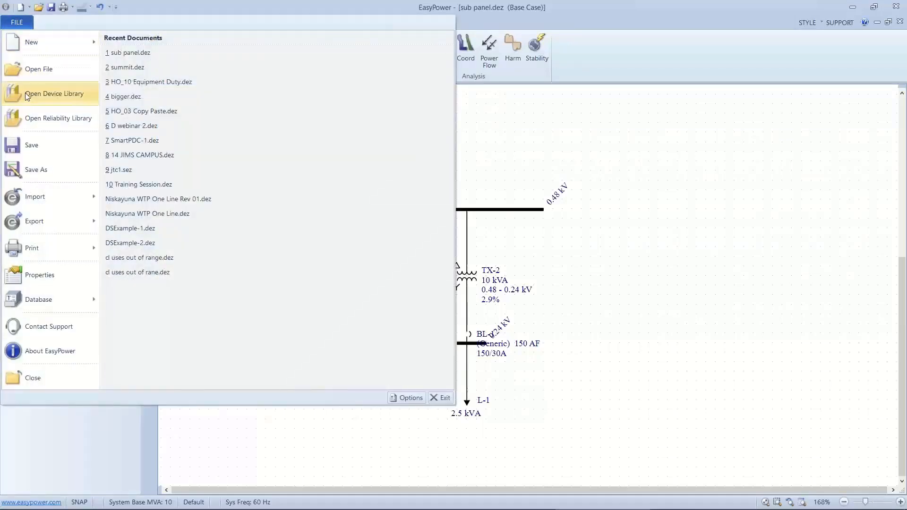
{"action": "left_click", "coordinate": [27, 93]}
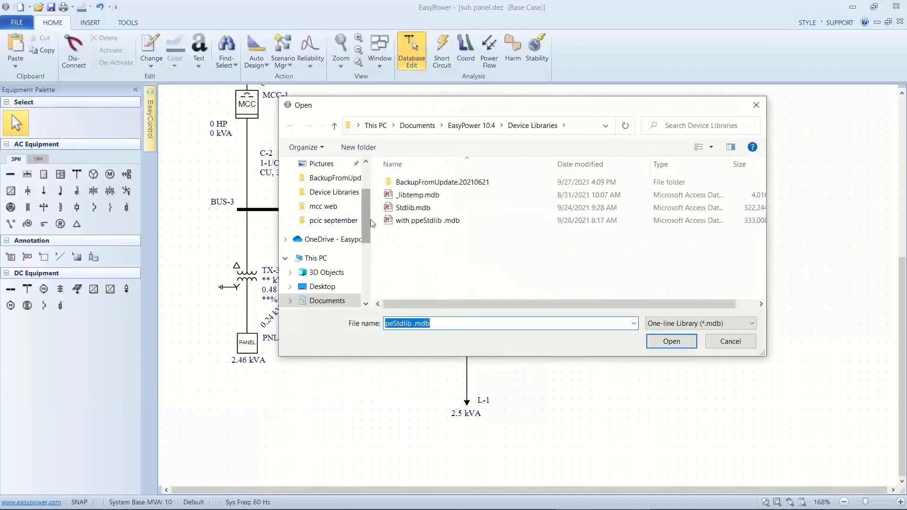
{"action": "left_click", "coordinate": [392, 222]}
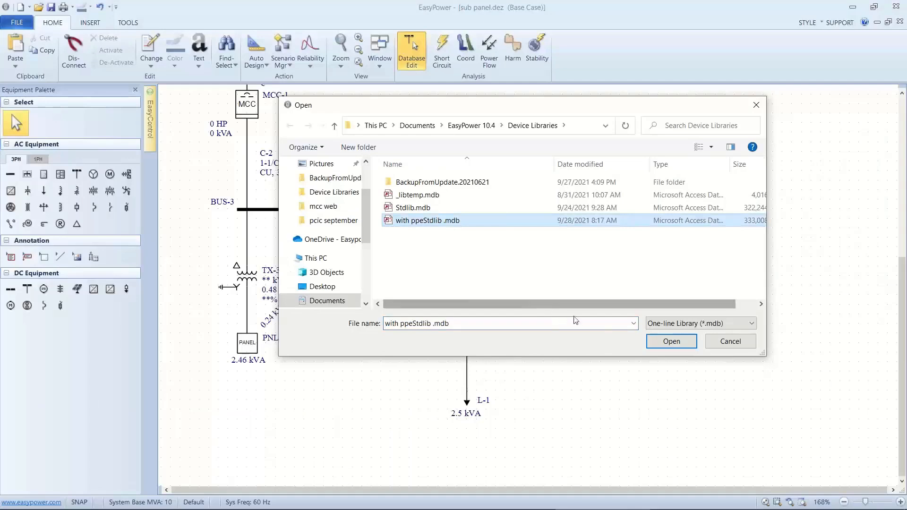
{"action": "left_click", "coordinate": [665, 343]}
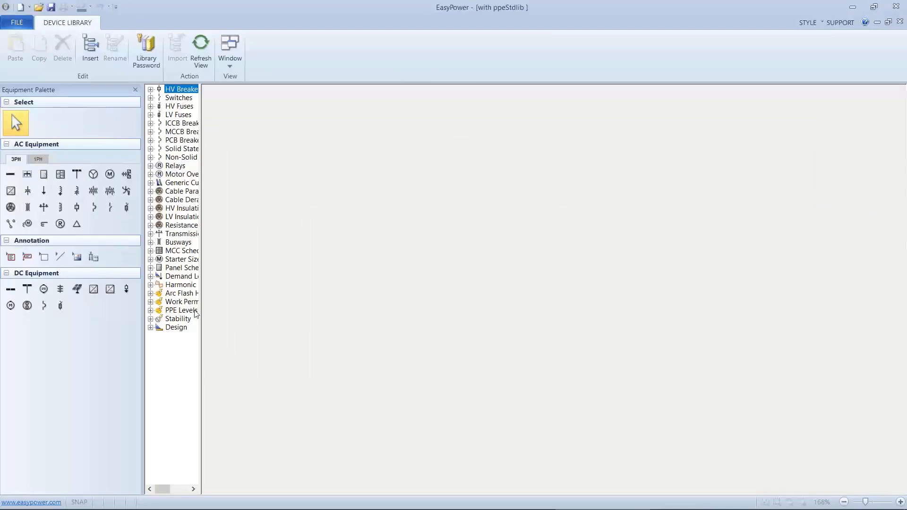
Step: Examine the 0.48 / 0.24 kV transformer sizes in the U.S. Generic design sheet
{"action": "left_click", "coordinate": [151, 328]}
{"action": "left_click", "coordinate": [159, 336]}
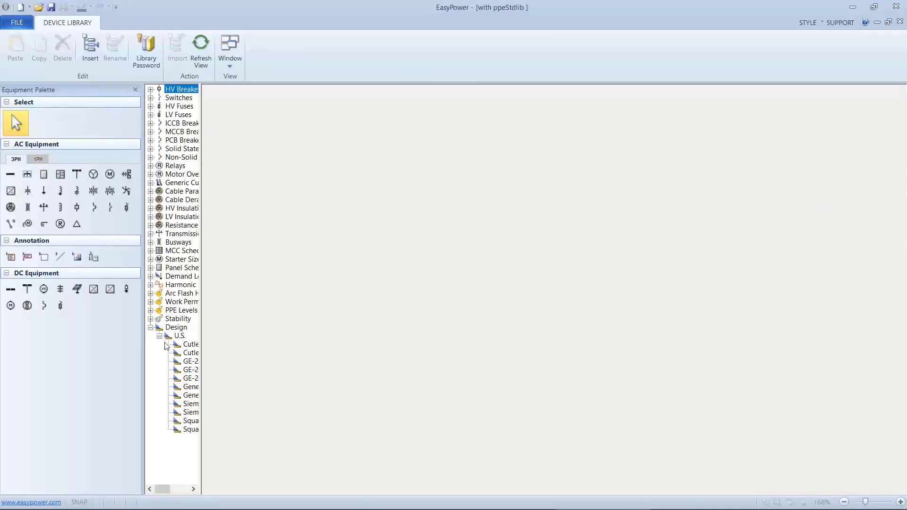
{"action": "left_click_drag", "start_coordinate": [202, 371], "coordinate": [267, 374]}
{"action": "left_click", "coordinate": [207, 389]}
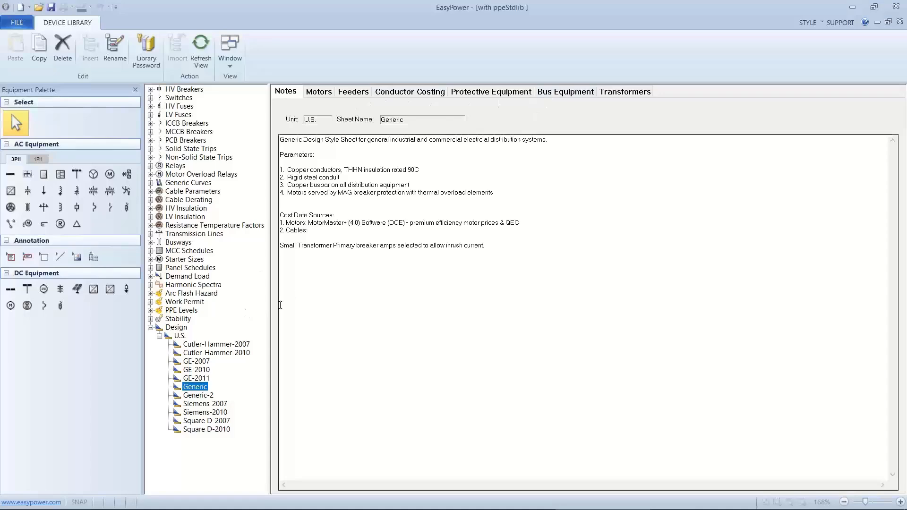
{"action": "left_click", "coordinate": [630, 93]}
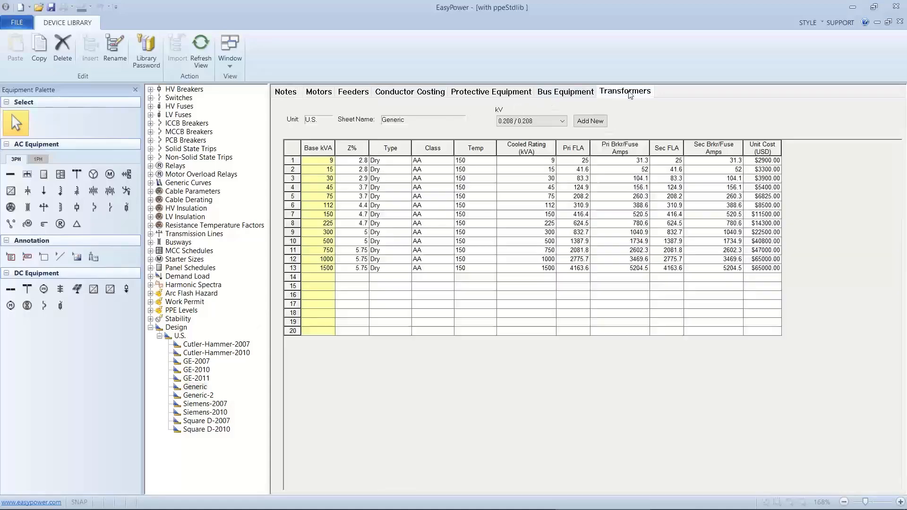
{"action": "left_click", "coordinate": [560, 124]}
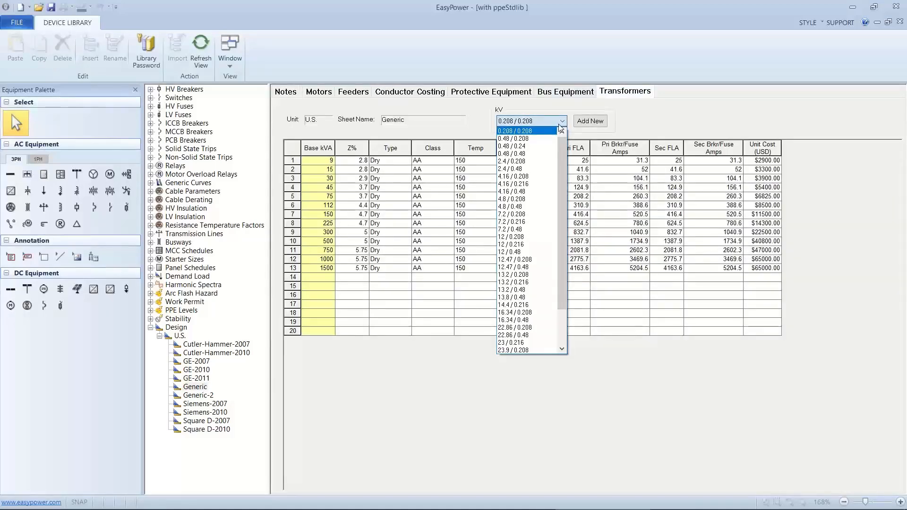
{"action": "left_click", "coordinate": [519, 146]}
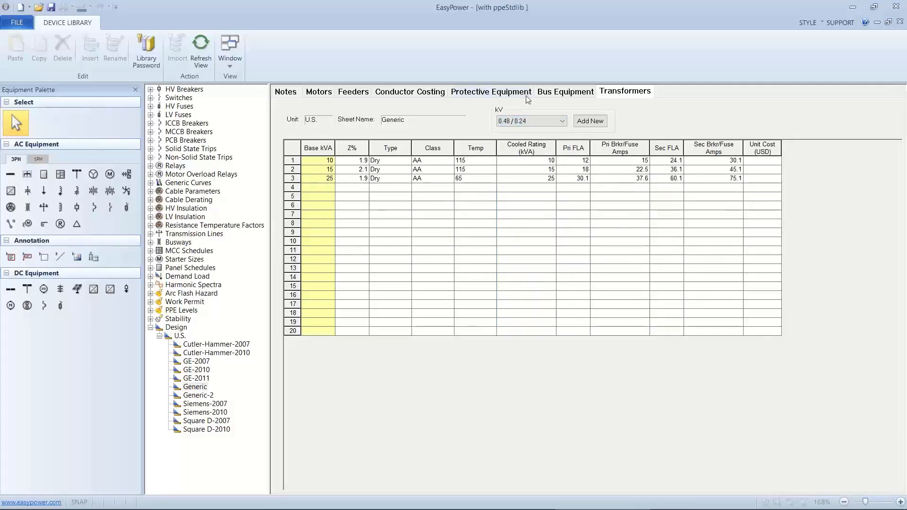
Step: Review the bus equipment and protective equipment tables of the Generic design sheet, and close the device library
{"action": "left_click", "coordinate": [550, 95]}
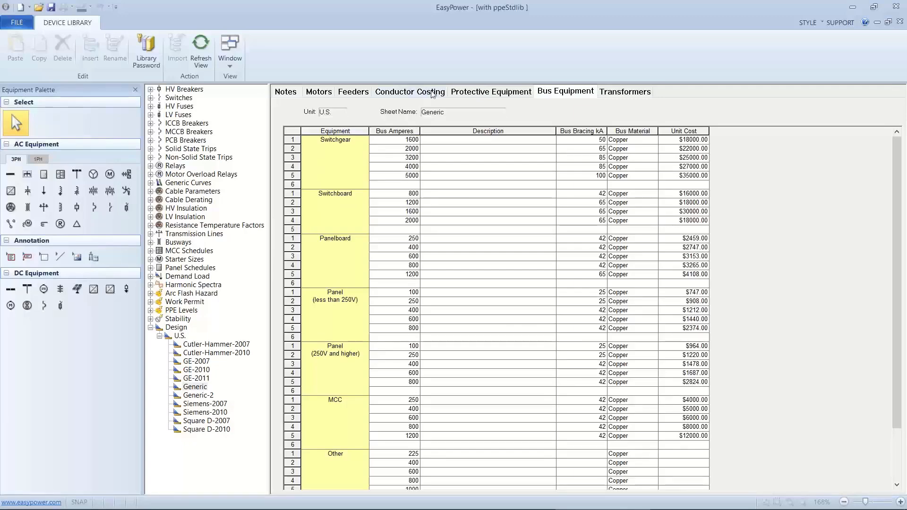
{"action": "left_click", "coordinate": [459, 94]}
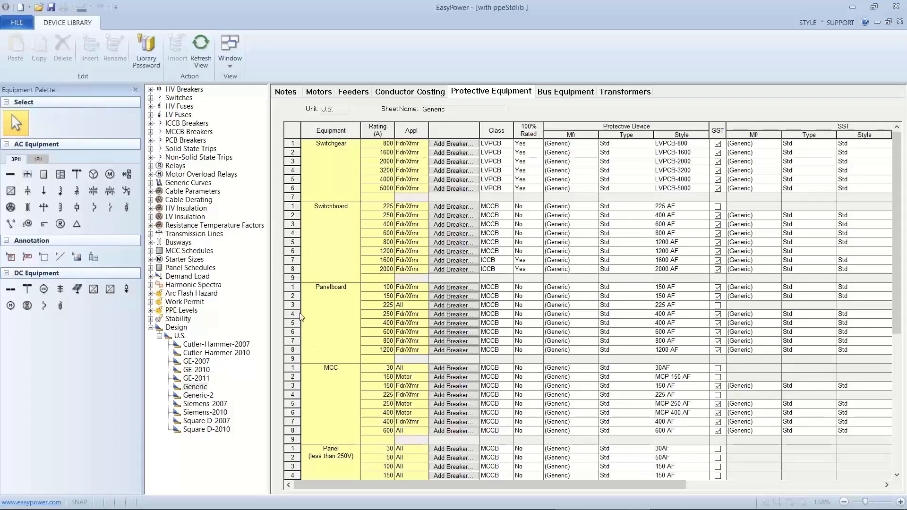
{"action": "left_click", "coordinate": [19, 22]}
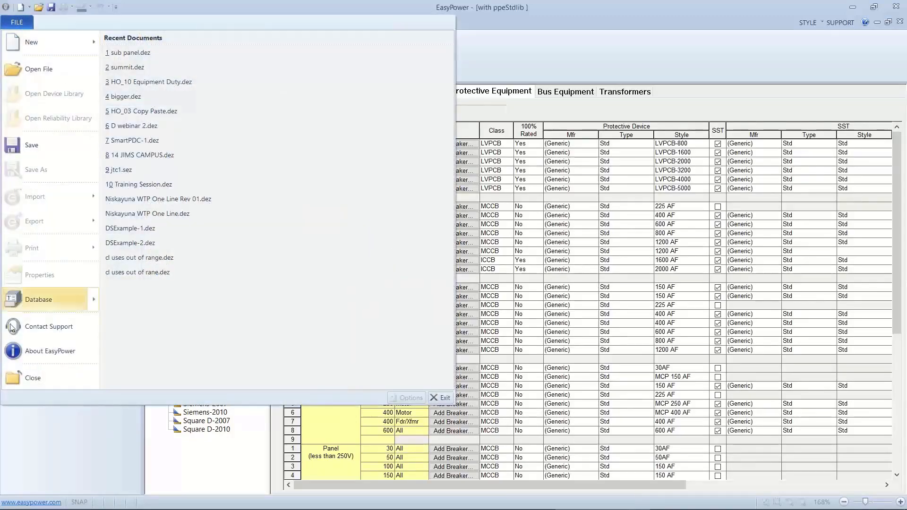
{"action": "left_click", "coordinate": [16, 376]}
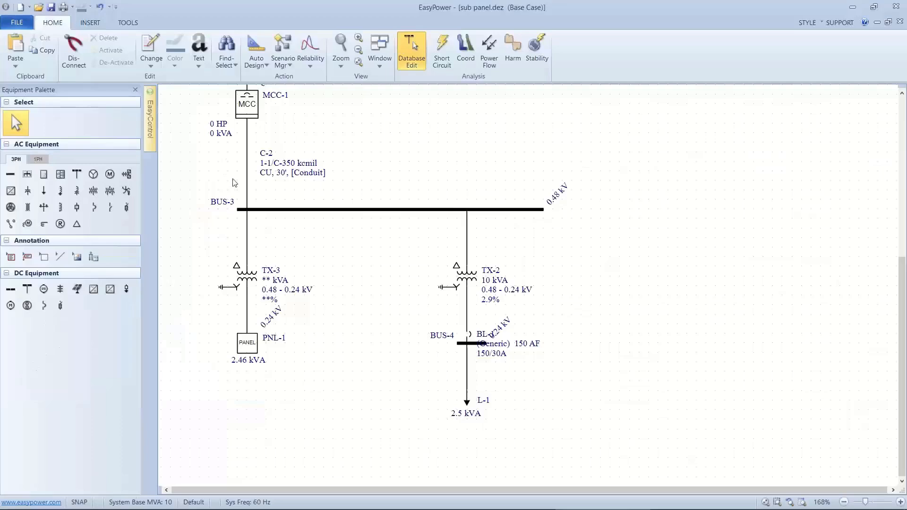
Step: Run Auto Design on the branch from MCC-1 through cable C-2, BUS-3 and transformer TX-3 to panel PNL-1
{"action": "left_click_drag", "start_coordinate": [234, 179], "coordinate": [276, 227]}
{"action": "left_click_drag", "start_coordinate": [250, 133], "coordinate": [345, 414]}
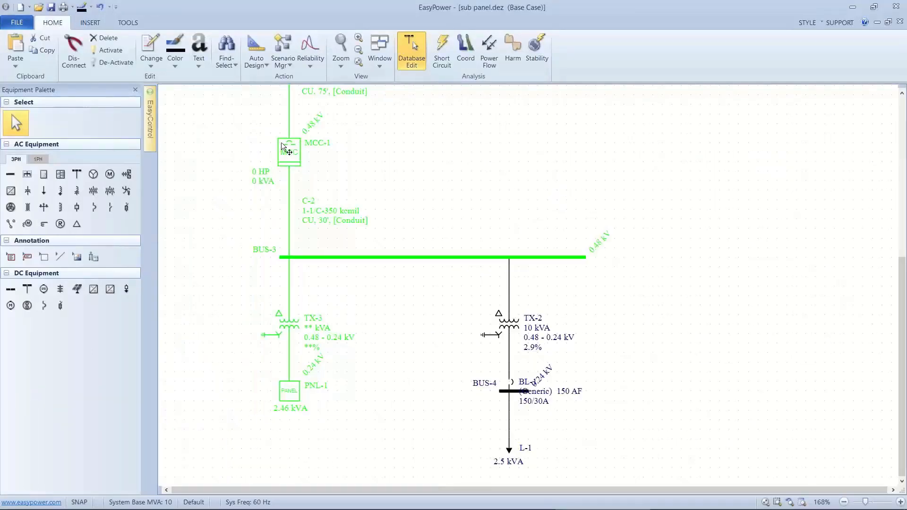
{"action": "left_click", "coordinate": [254, 49]}
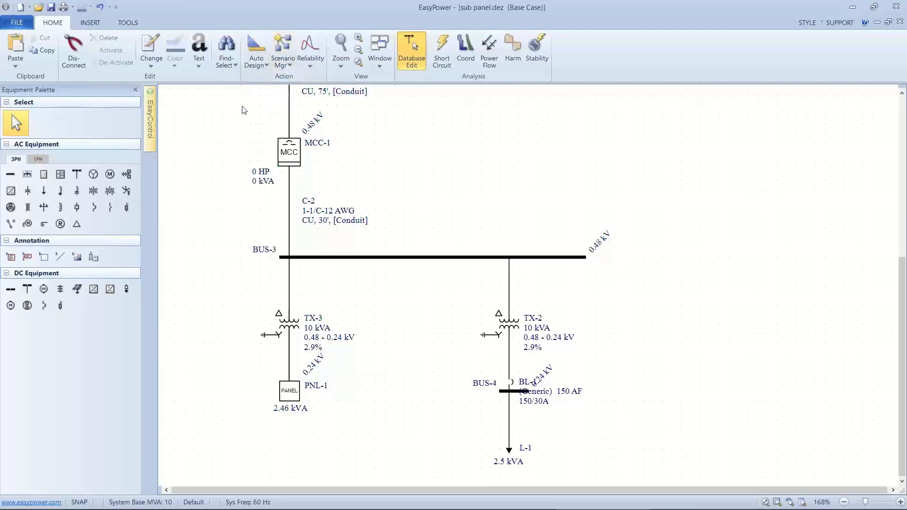
Step: Inspect the protective device data in panel PNL-1's load description
{"action": "scroll", "coordinate": [283, 241], "scroll_direction": "down", "scroll_amount": 2}
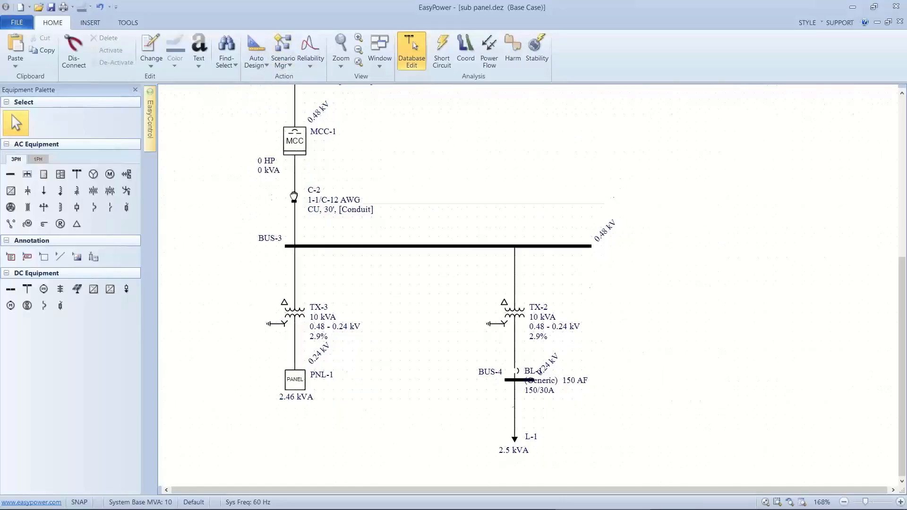
{"action": "left_click", "coordinate": [314, 311]}
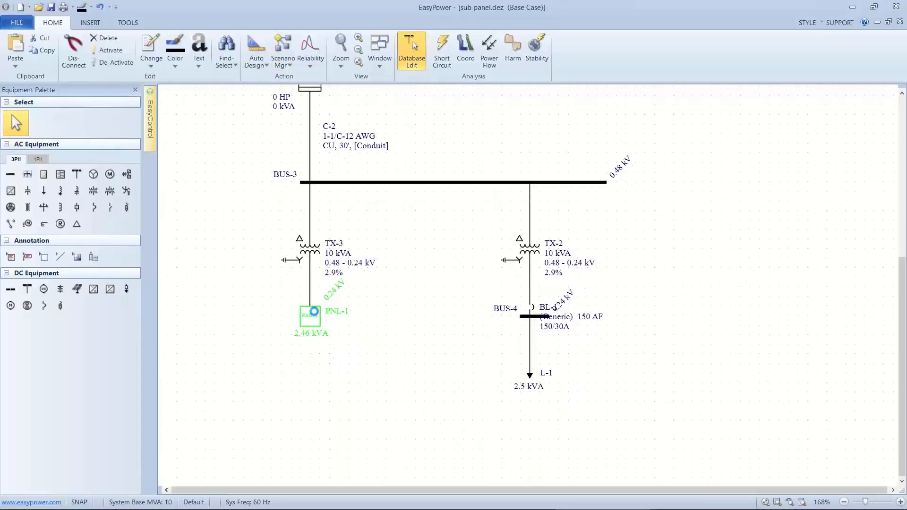
{"action": "double_click", "coordinate": [314, 311]}
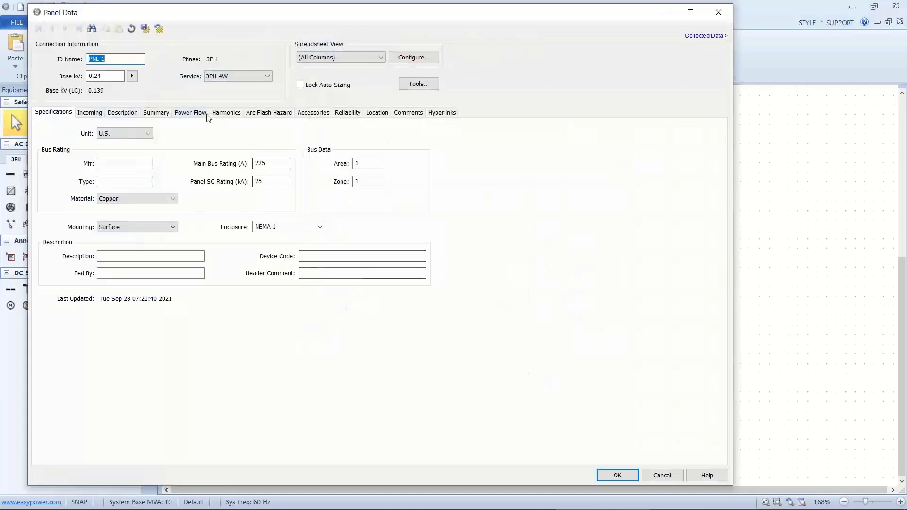
{"action": "left_click", "coordinate": [122, 114]}
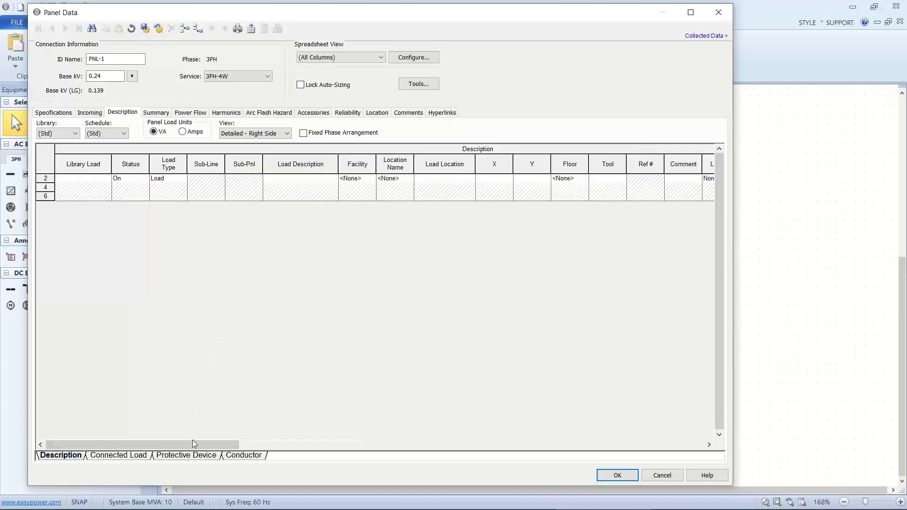
{"action": "left_click", "coordinate": [187, 456]}
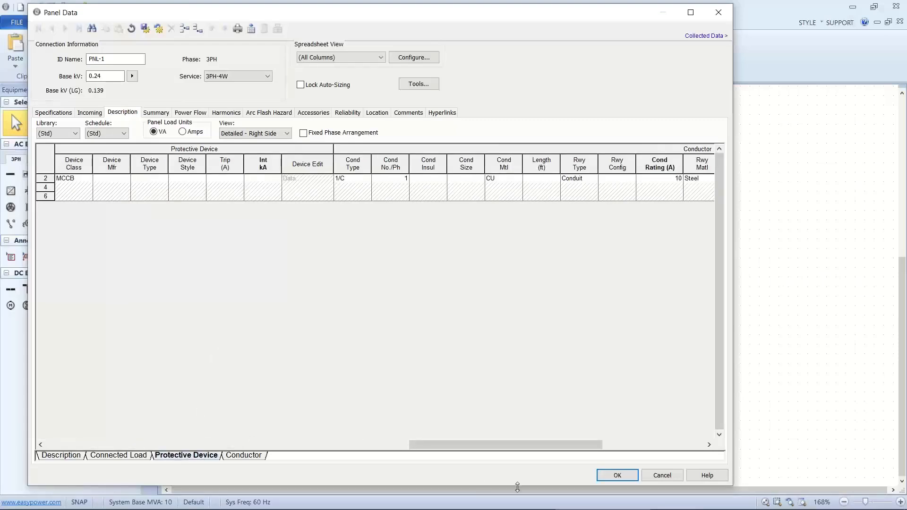
{"action": "left_click", "coordinate": [599, 475]}
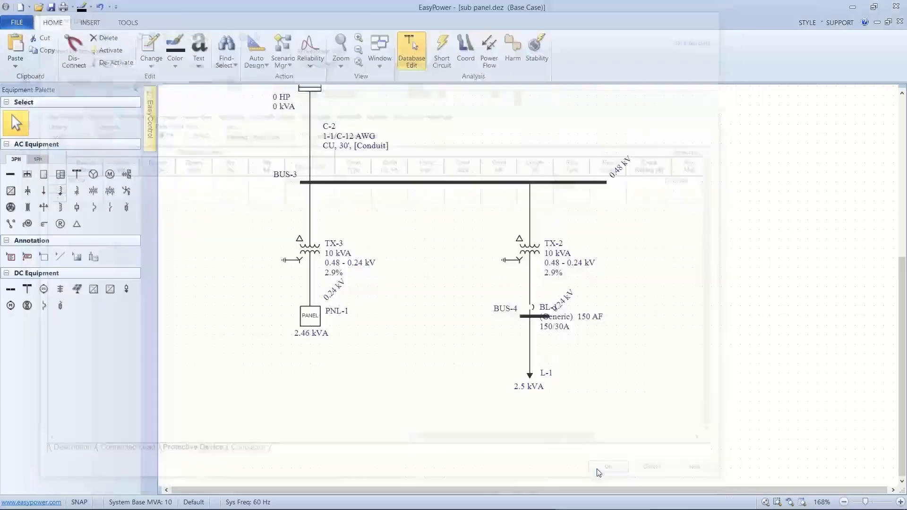
Step: Run Auto Design on panel PNL-1 alone, and check its load summary and protective device data
{"action": "left_click", "coordinate": [319, 320]}
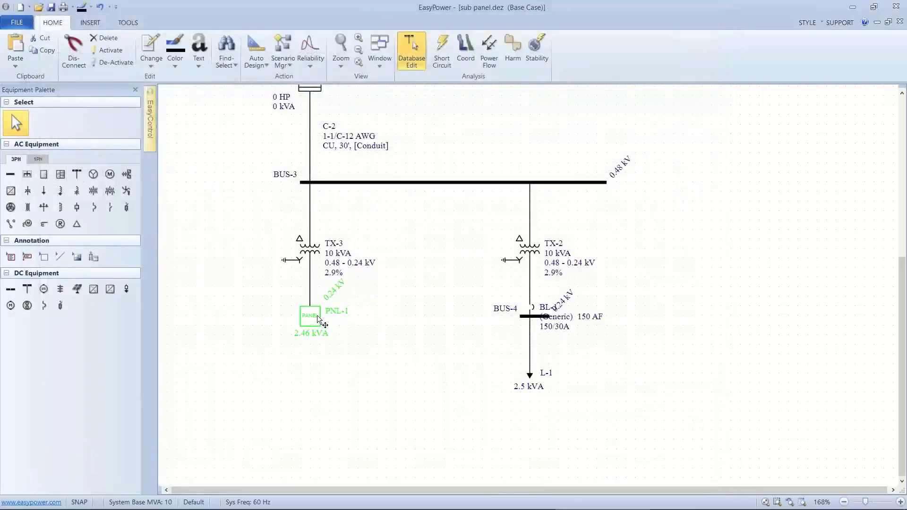
{"action": "left_click", "coordinate": [258, 47]}
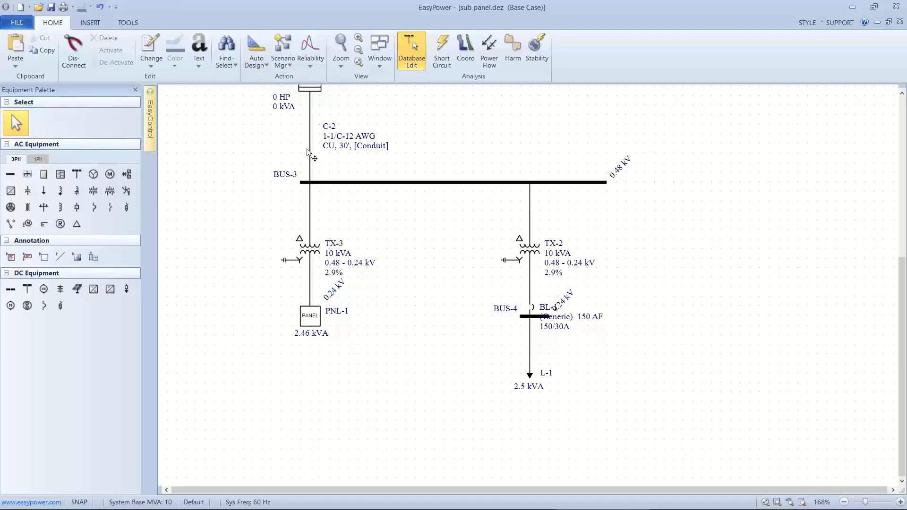
{"action": "double_click", "coordinate": [314, 311]}
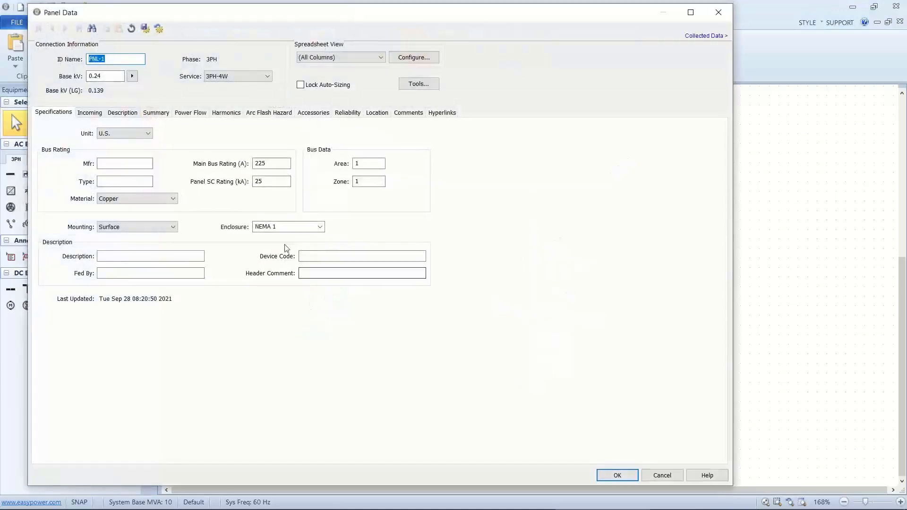
{"action": "left_click", "coordinate": [163, 116]}
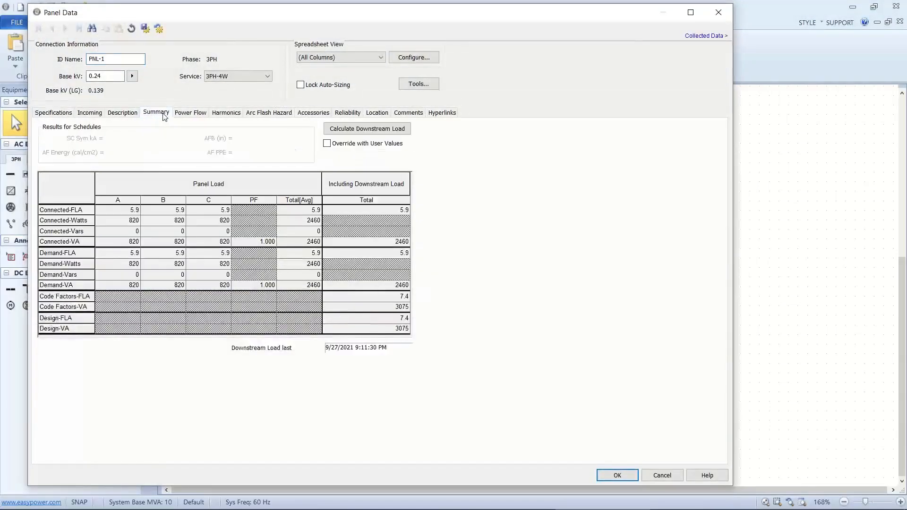
{"action": "left_click", "coordinate": [122, 114]}
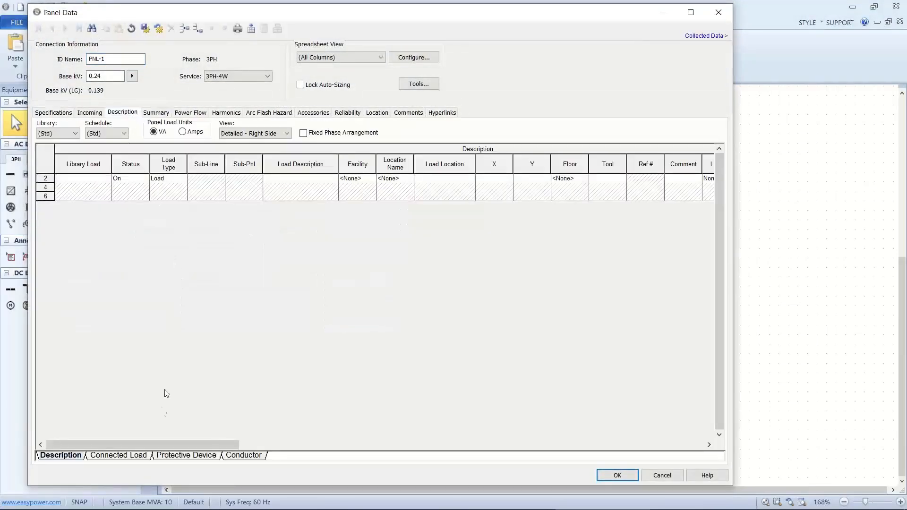
{"action": "left_click", "coordinate": [167, 455]}
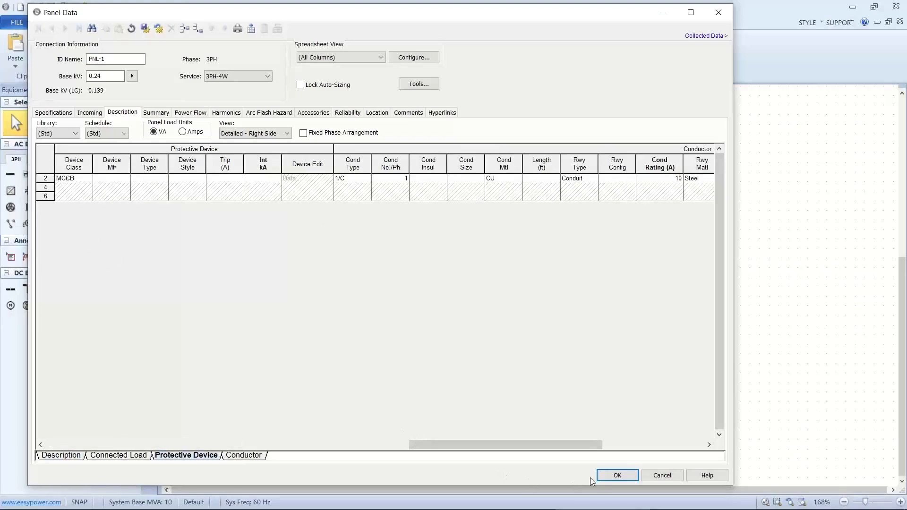
{"action": "left_click", "coordinate": [606, 478]}
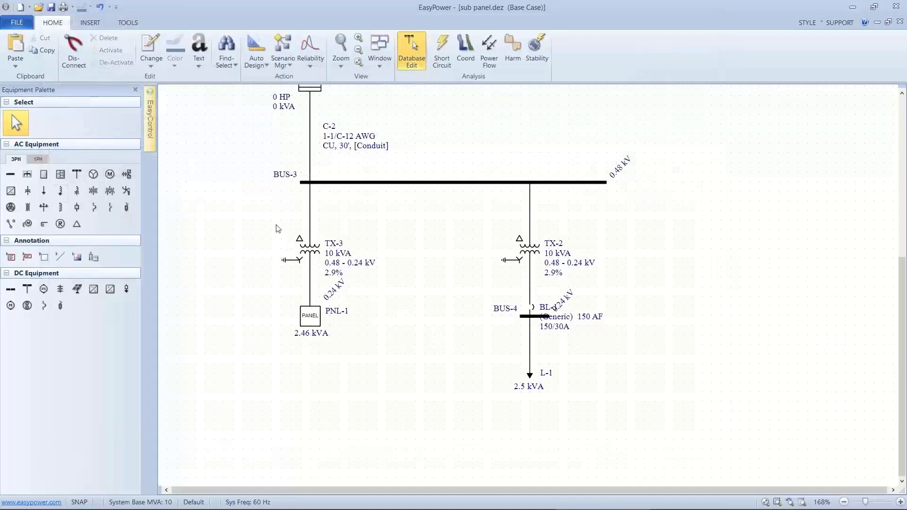
Step: Set the Auto Design option for sizing MCCs/panels on the one-line to Size Everything and apply it
{"action": "left_click", "coordinate": [265, 64]}
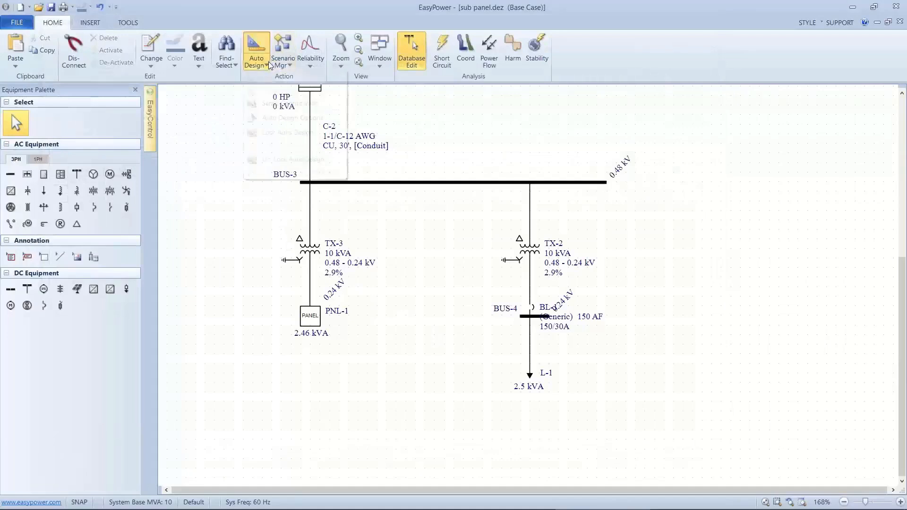
{"action": "left_click", "coordinate": [264, 118]}
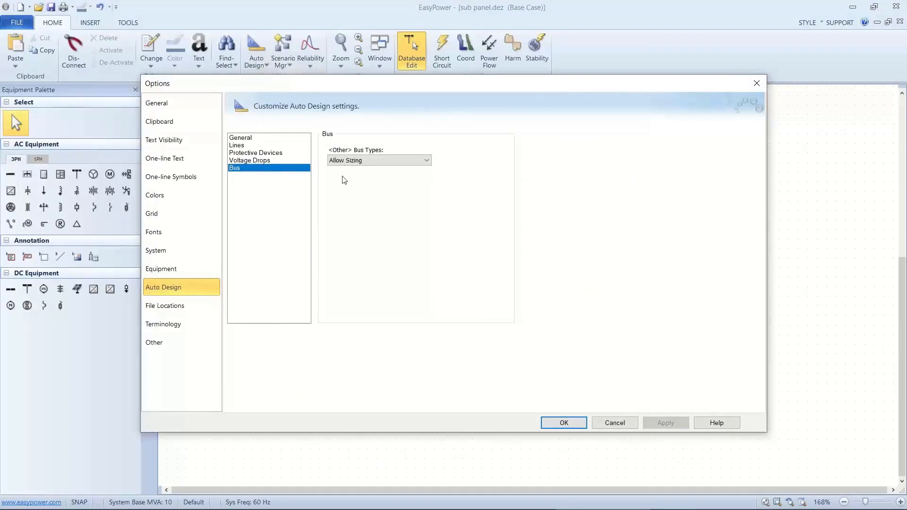
{"action": "left_click", "coordinate": [257, 146]}
{"action": "left_click", "coordinate": [255, 139]}
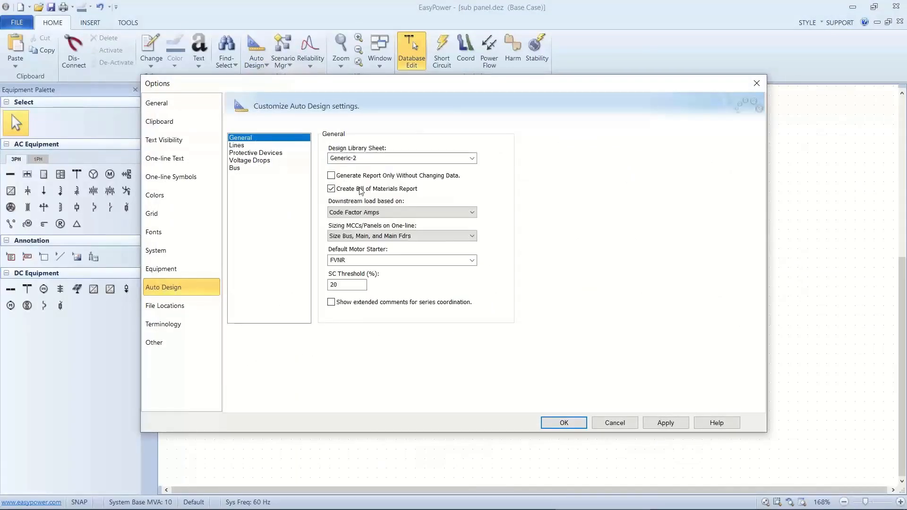
{"action": "left_click", "coordinate": [406, 235]}
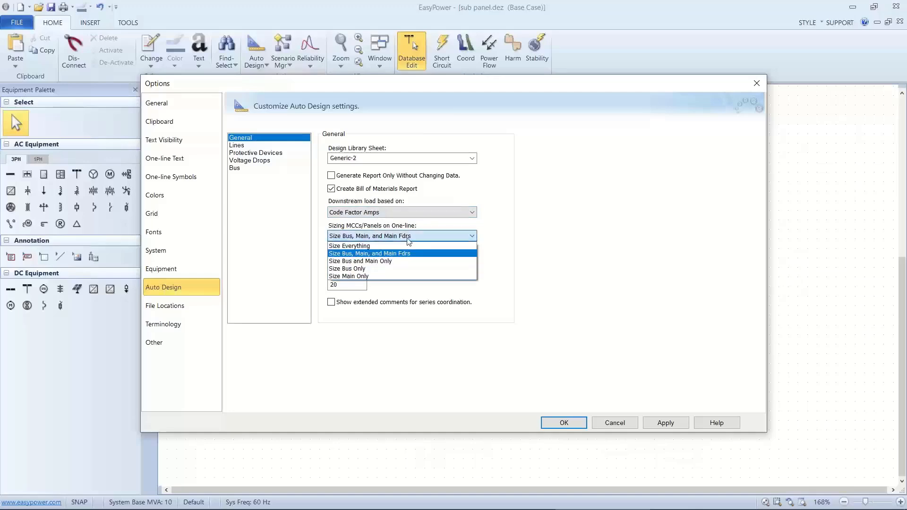
{"action": "left_click", "coordinate": [395, 251]}
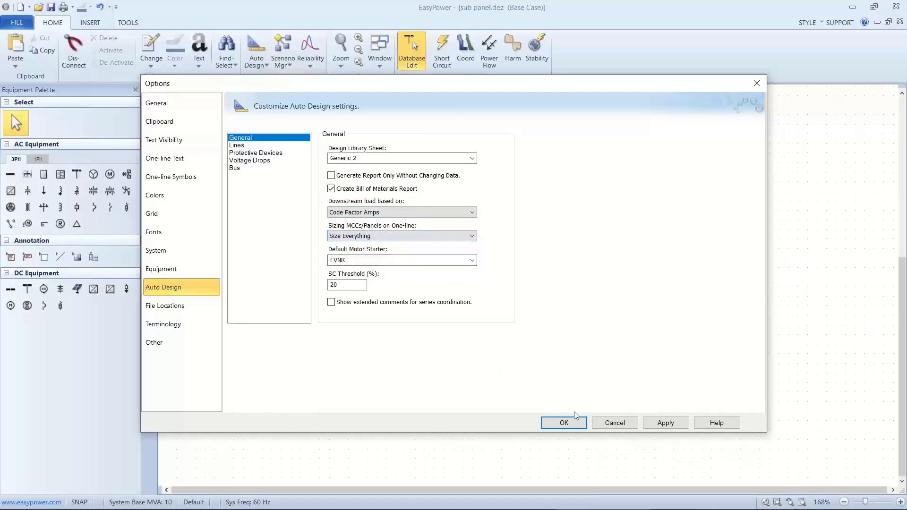
{"action": "left_click", "coordinate": [656, 425]}
{"action": "left_click", "coordinate": [574, 424]}
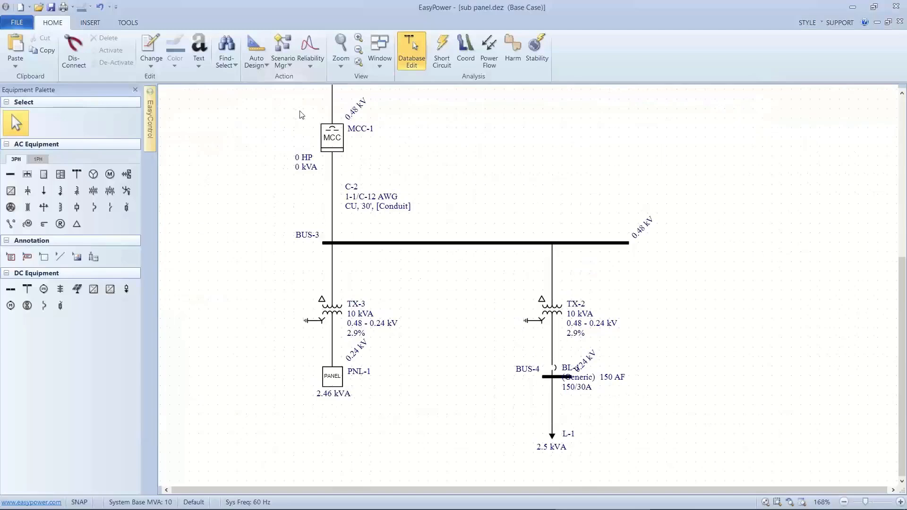
Step: Run Auto Design on the branch from MCC-1 through C-2, BUS-3 and TX-3 to PNL-1, and open the Auto Design report
{"action": "left_click_drag", "start_coordinate": [297, 110], "coordinate": [390, 392]}
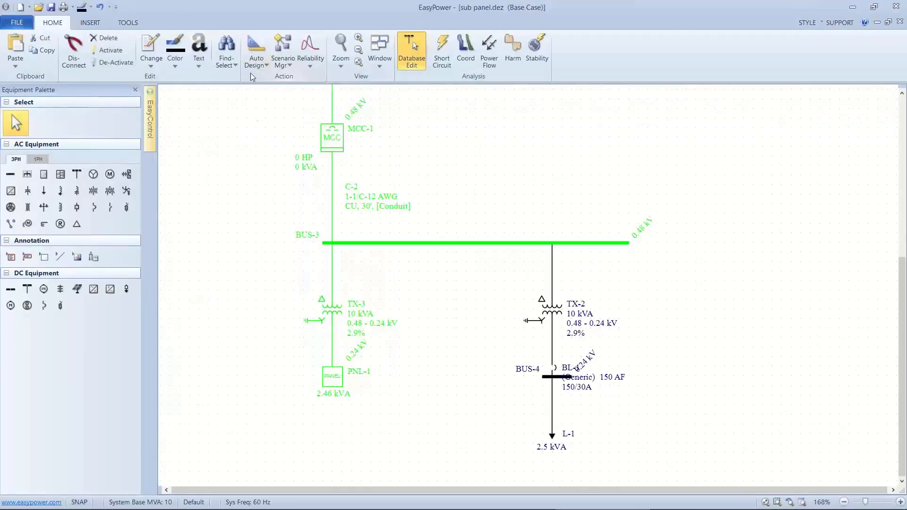
{"action": "left_click", "coordinate": [282, 211]}
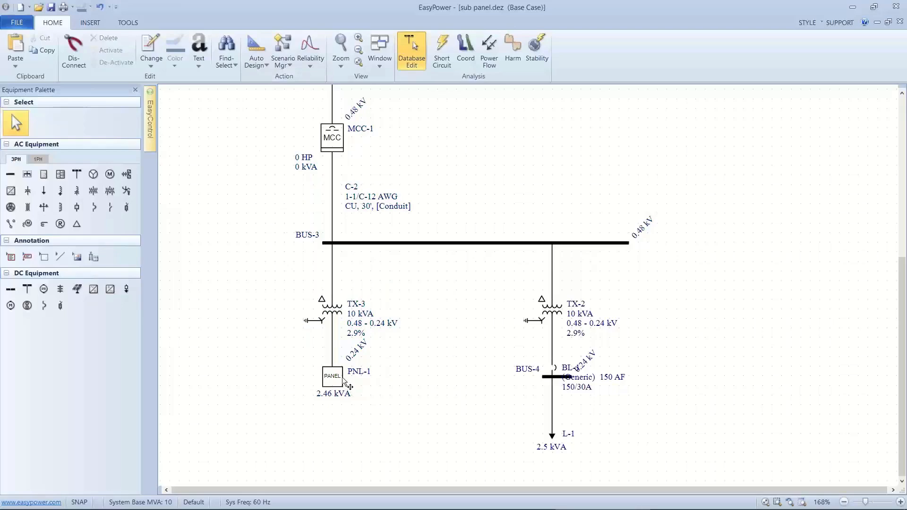
{"action": "left_click", "coordinate": [386, 67]}
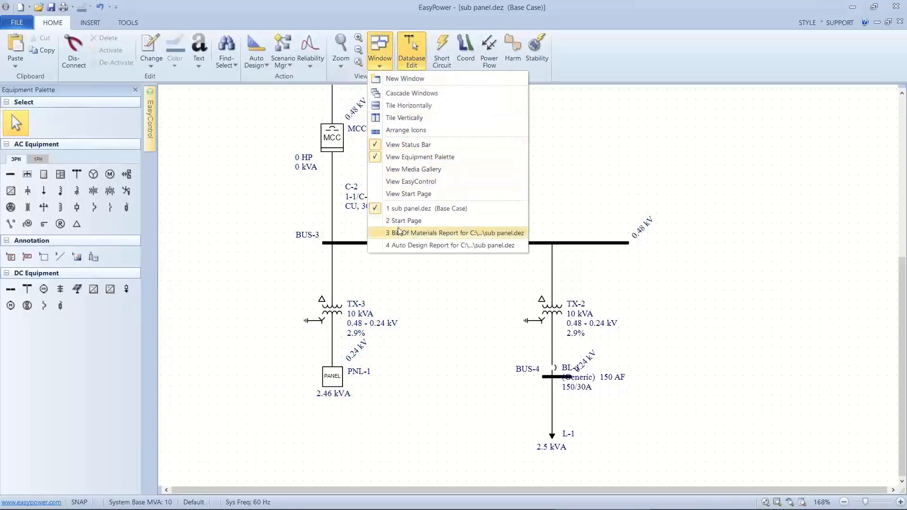
{"action": "left_click", "coordinate": [402, 245]}
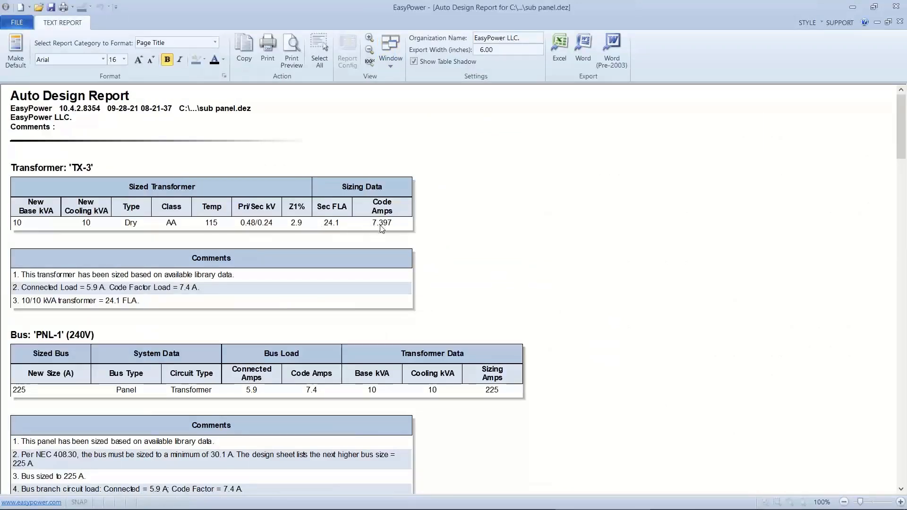
Step: Examine the Auto Design report's sizing results and comments for transformer TX-3, the PNL-1 bus and the panel's cable and breaker rows
{"action": "scroll", "coordinate": [382, 228], "scroll_direction": "down", "scroll_amount": 1}
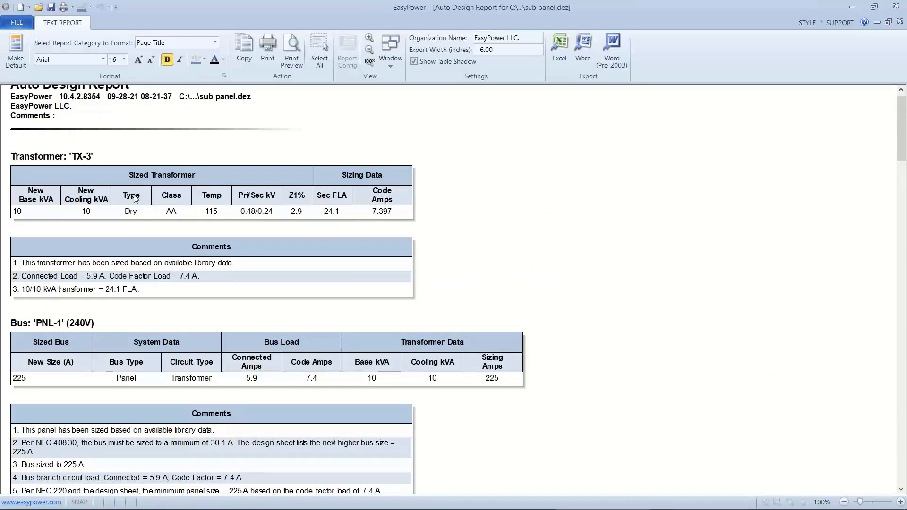
{"action": "scroll", "coordinate": [184, 280], "scroll_direction": "down", "scroll_amount": 3}
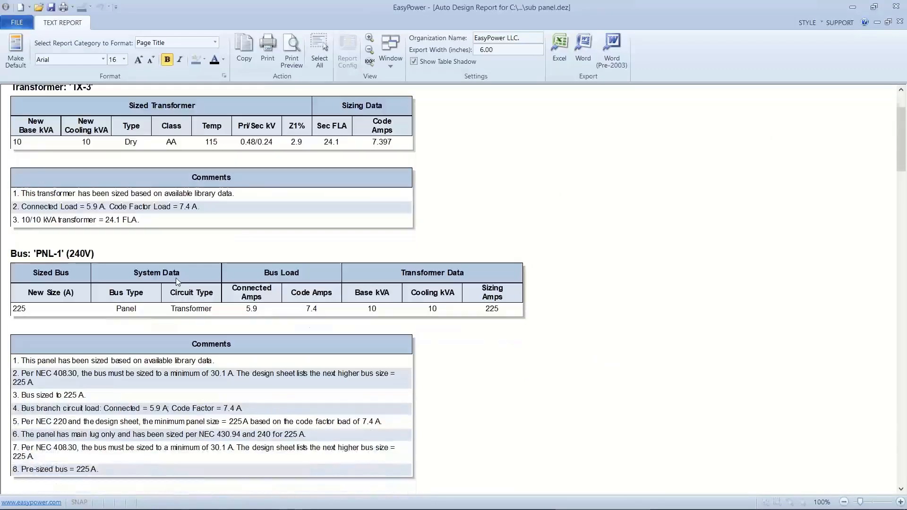
{"action": "scroll", "coordinate": [88, 264], "scroll_direction": "down", "scroll_amount": 1}
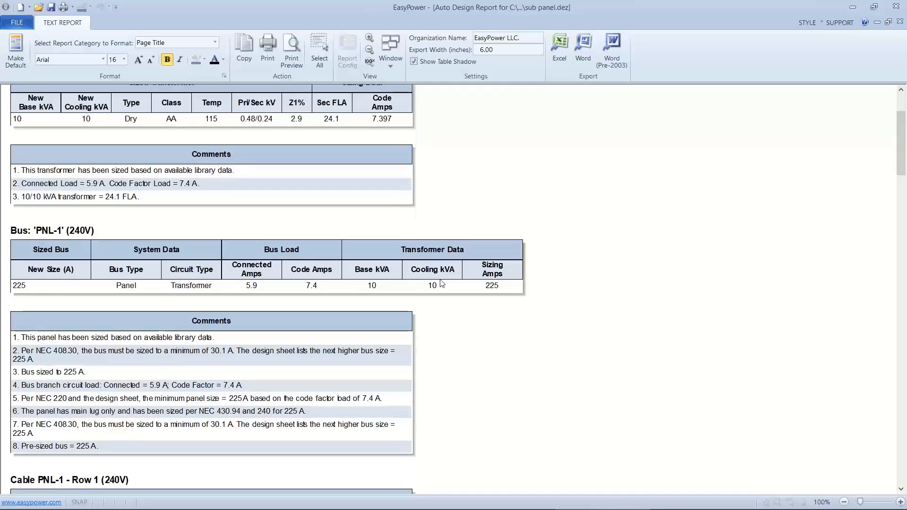
{"action": "scroll", "coordinate": [439, 291], "scroll_direction": "down", "scroll_amount": 4}
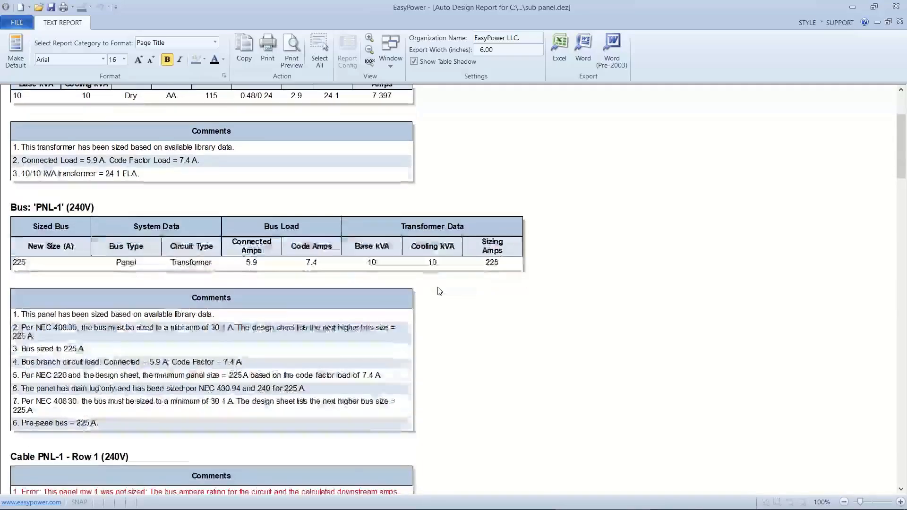
{"action": "scroll", "coordinate": [388, 312], "scroll_direction": "down", "scroll_amount": 3}
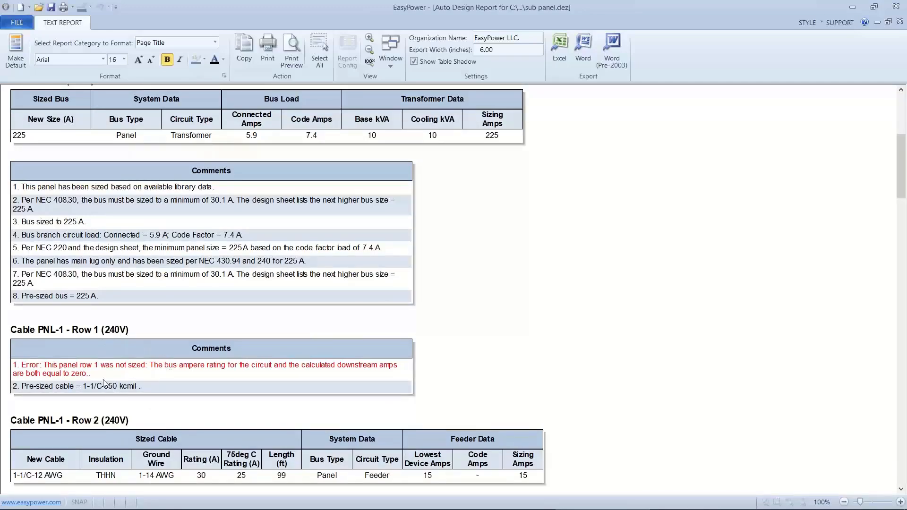
{"action": "scroll", "coordinate": [104, 384], "scroll_direction": "down", "scroll_amount": 8}
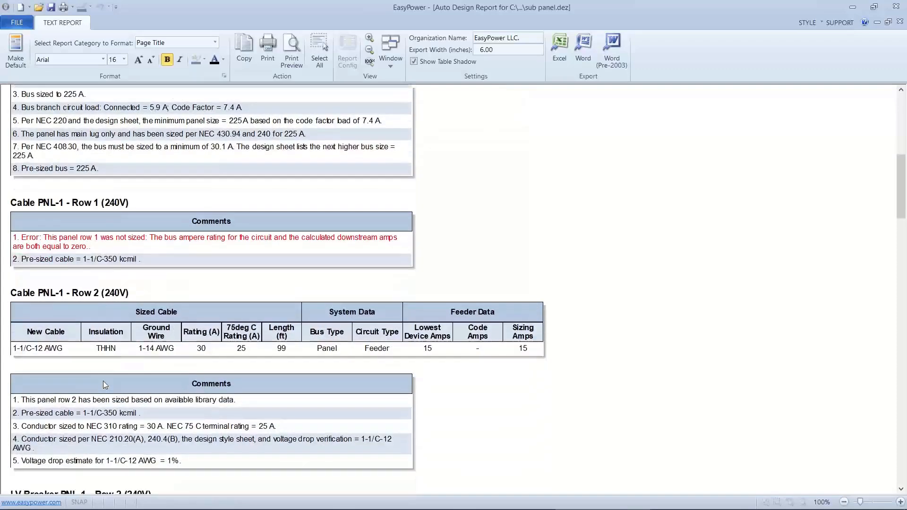
{"action": "scroll", "coordinate": [104, 384], "scroll_direction": "down", "scroll_amount": 10}
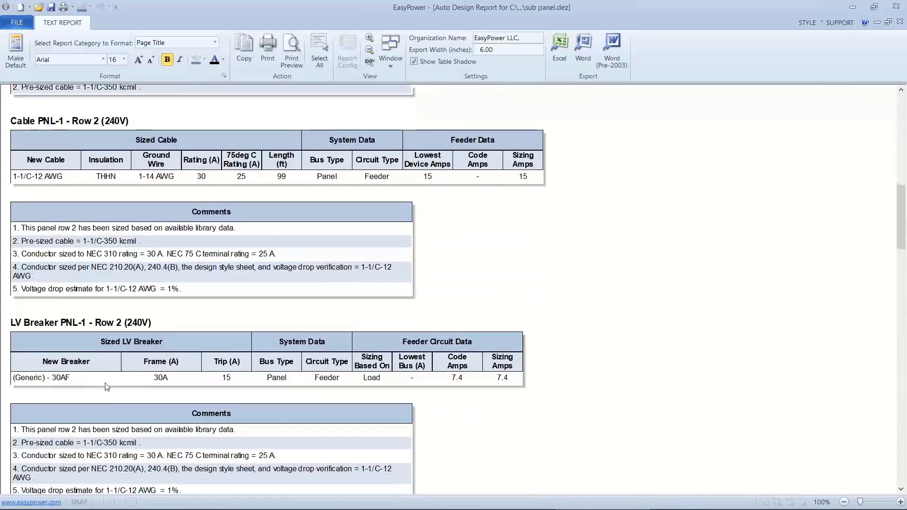
{"action": "scroll", "coordinate": [108, 385], "scroll_direction": "up", "scroll_amount": 7}
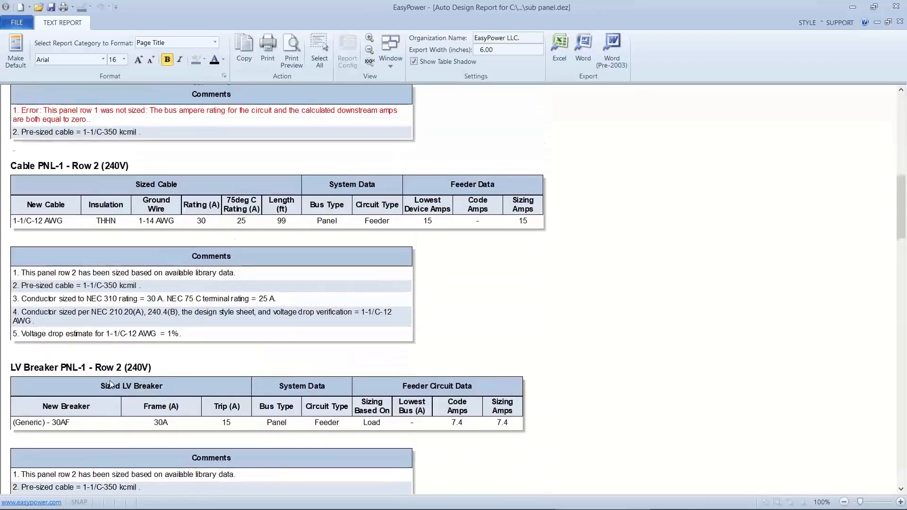
{"action": "scroll", "coordinate": [113, 385], "scroll_direction": "down", "scroll_amount": 10}
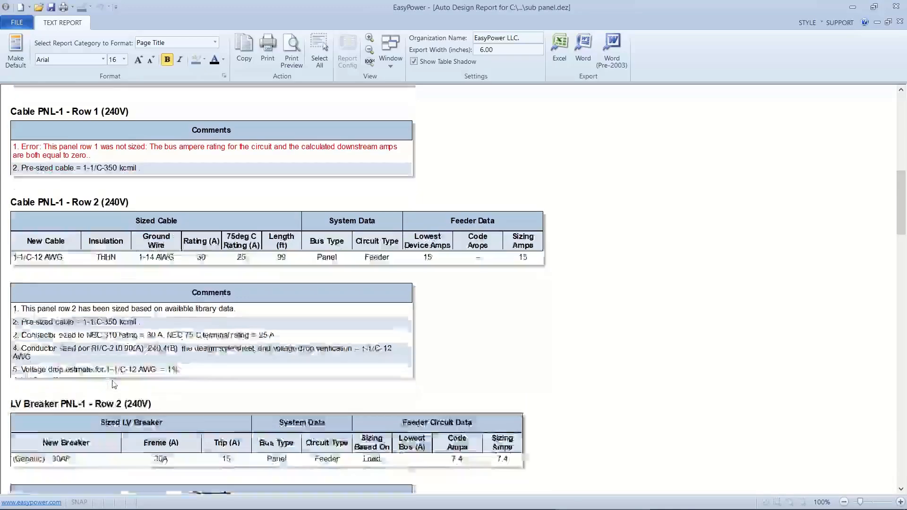
{"action": "scroll", "coordinate": [112, 381], "scroll_direction": "down", "scroll_amount": 6}
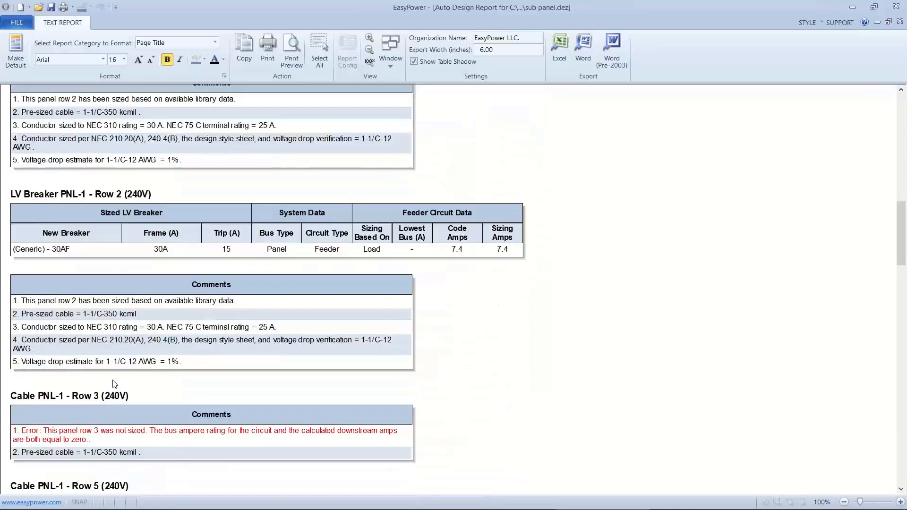
{"action": "scroll", "coordinate": [111, 387], "scroll_direction": "down", "scroll_amount": 2}
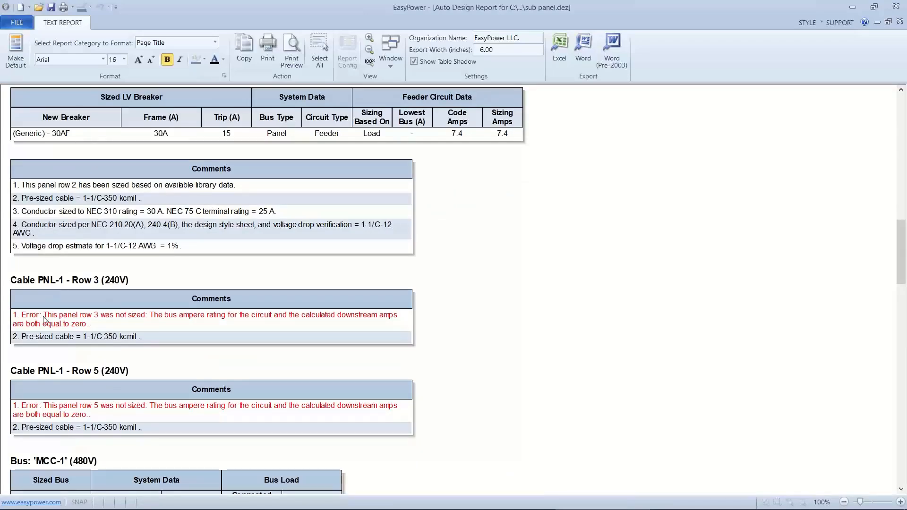
Step: Review the report's sizing results for MCC-1, its main and row 1 breakers, BUS-3 and cables C-1 and C-2, and close the report
{"action": "scroll", "coordinate": [67, 280], "scroll_direction": "down", "scroll_amount": 7}
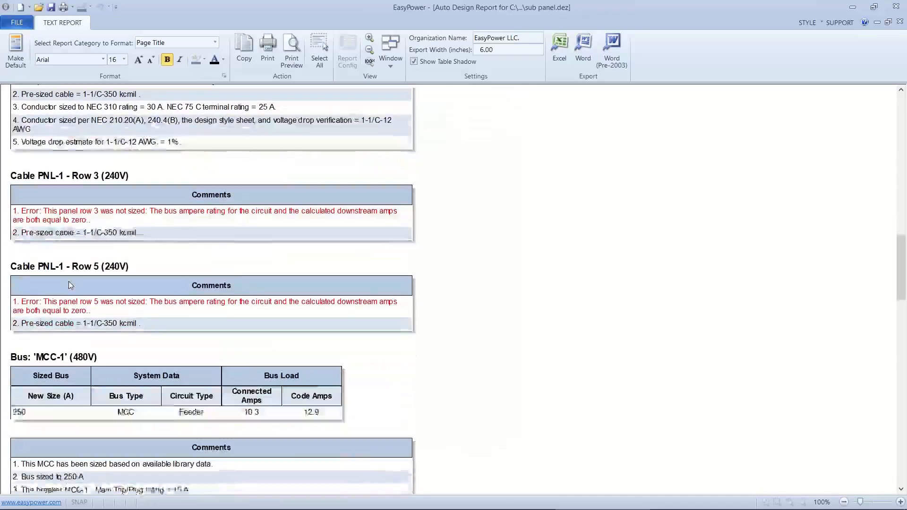
{"action": "scroll", "coordinate": [69, 286], "scroll_direction": "down", "scroll_amount": 1}
{"action": "scroll", "coordinate": [71, 302], "scroll_direction": "down", "scroll_amount": 4}
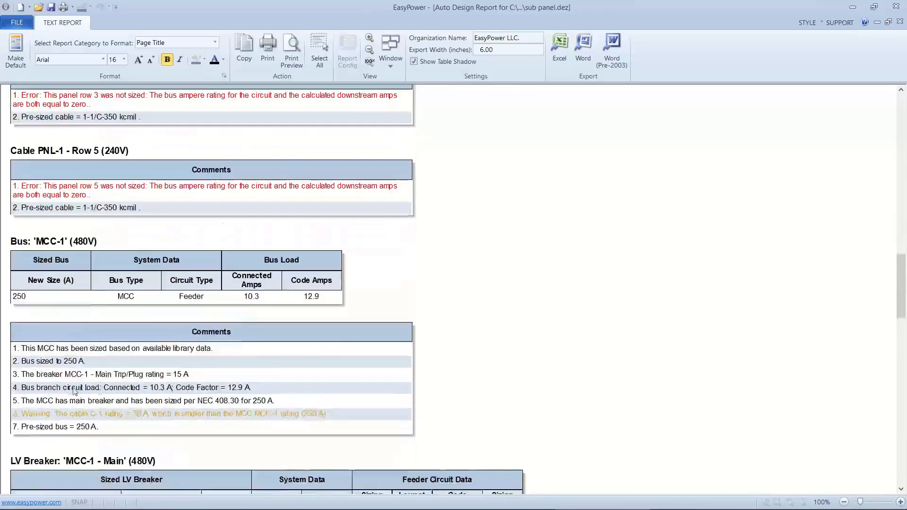
{"action": "scroll", "coordinate": [74, 393], "scroll_direction": "down", "scroll_amount": 7}
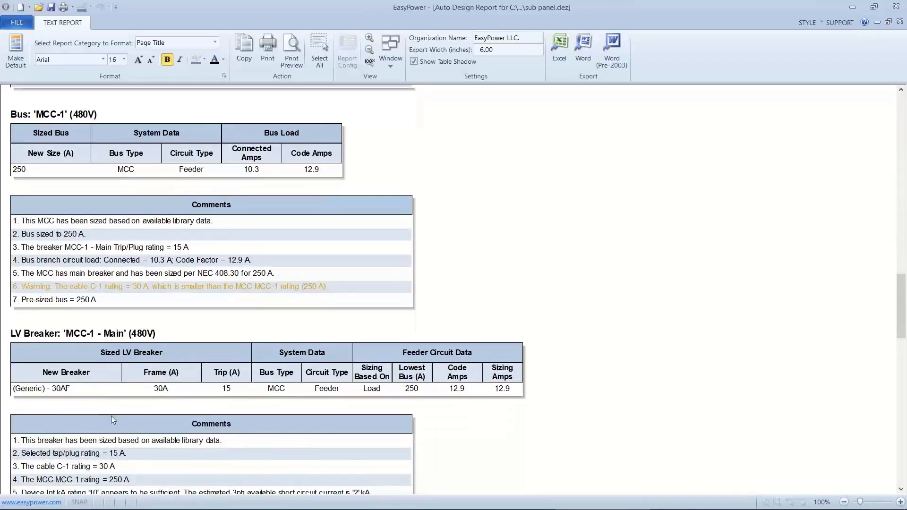
{"action": "scroll", "coordinate": [118, 417], "scroll_direction": "down", "scroll_amount": 9}
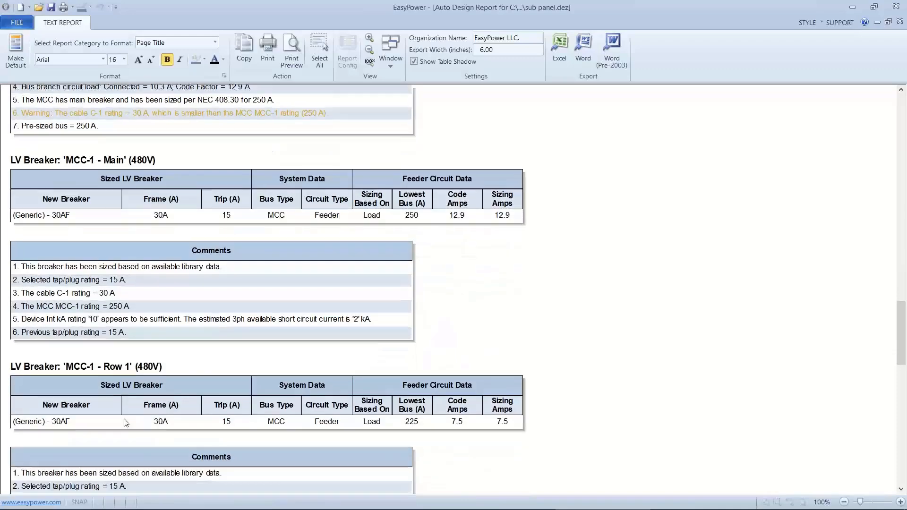
{"action": "scroll", "coordinate": [126, 419], "scroll_direction": "down", "scroll_amount": 9}
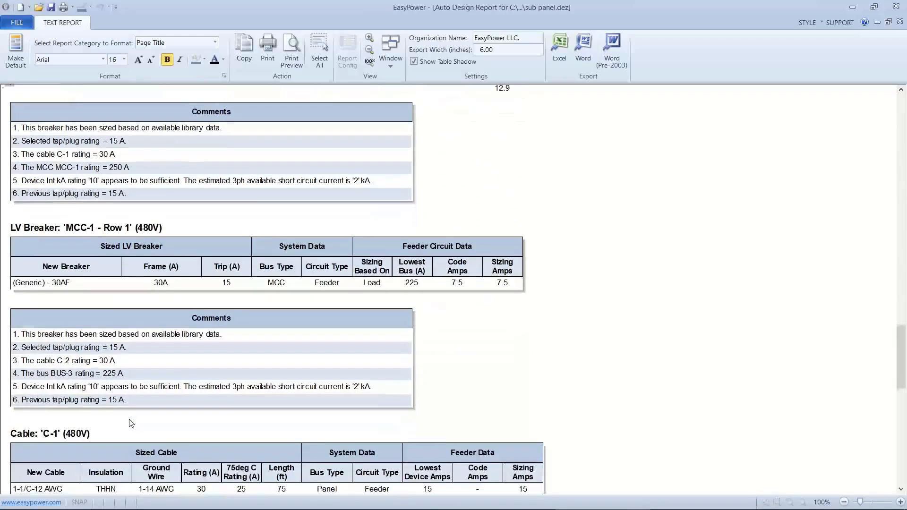
{"action": "scroll", "coordinate": [155, 428], "scroll_direction": "down", "scroll_amount": 2}
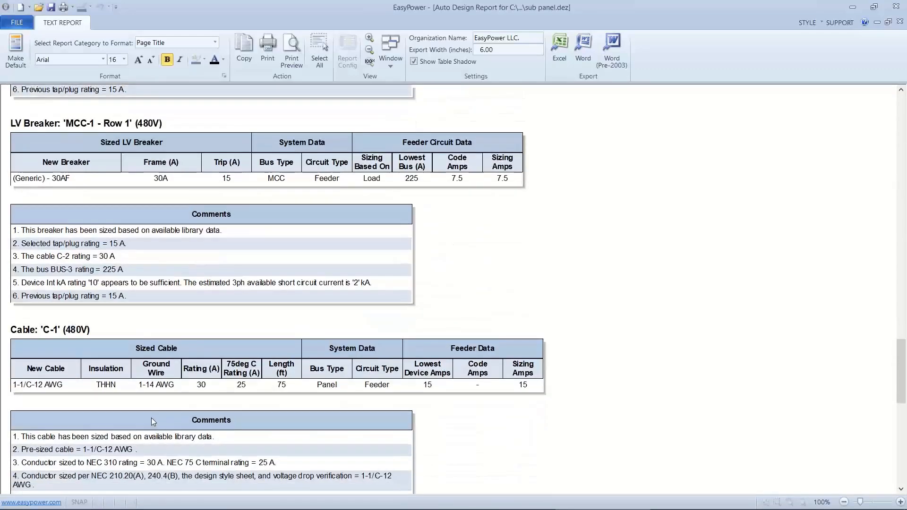
{"action": "scroll", "coordinate": [151, 418], "scroll_direction": "down", "scroll_amount": 8}
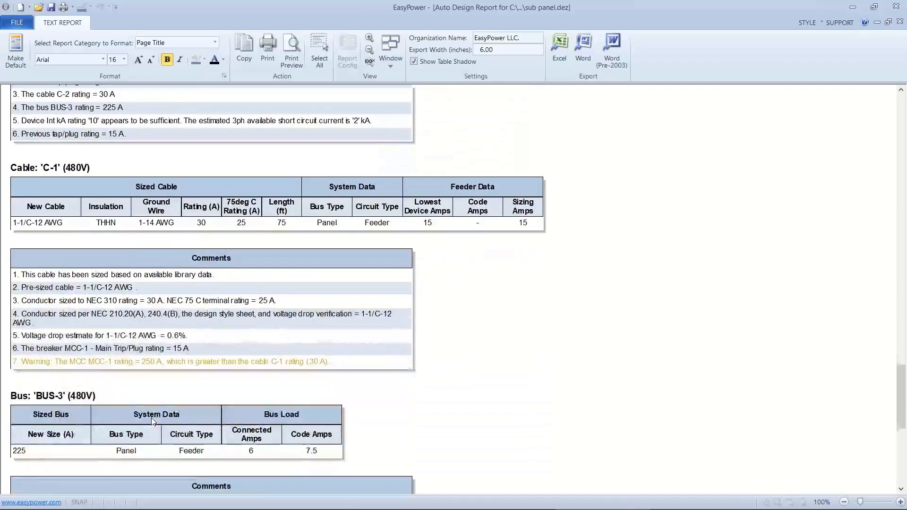
{"action": "scroll", "coordinate": [152, 418], "scroll_direction": "down", "scroll_amount": 9}
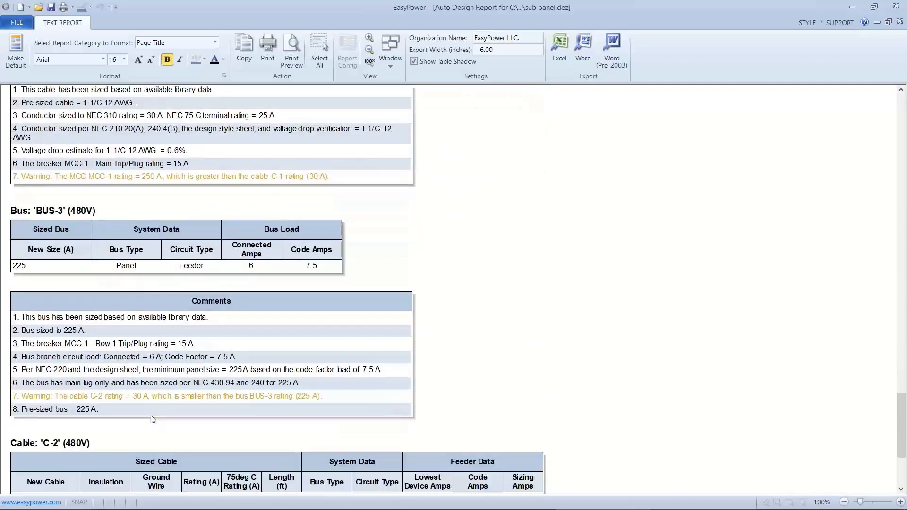
{"action": "scroll", "coordinate": [152, 419], "scroll_direction": "down", "scroll_amount": 8}
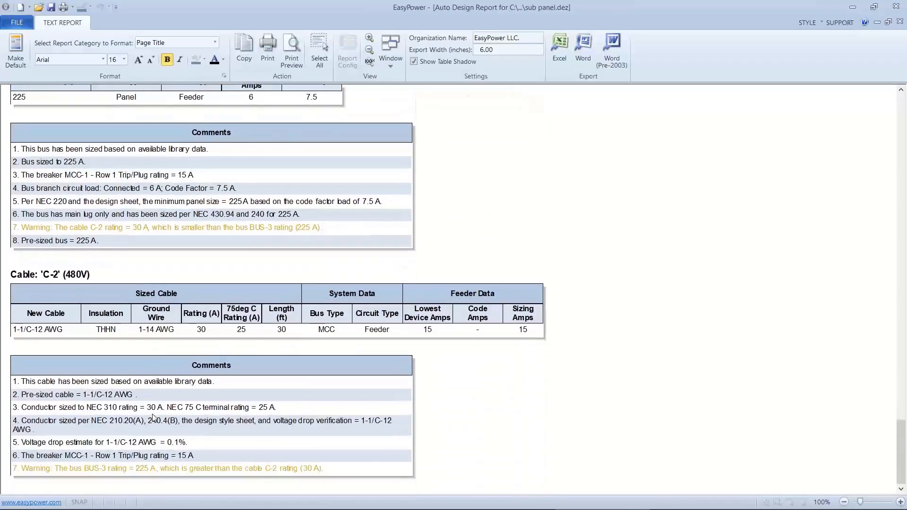
{"action": "scroll", "coordinate": [152, 418], "scroll_direction": "up", "scroll_amount": 3}
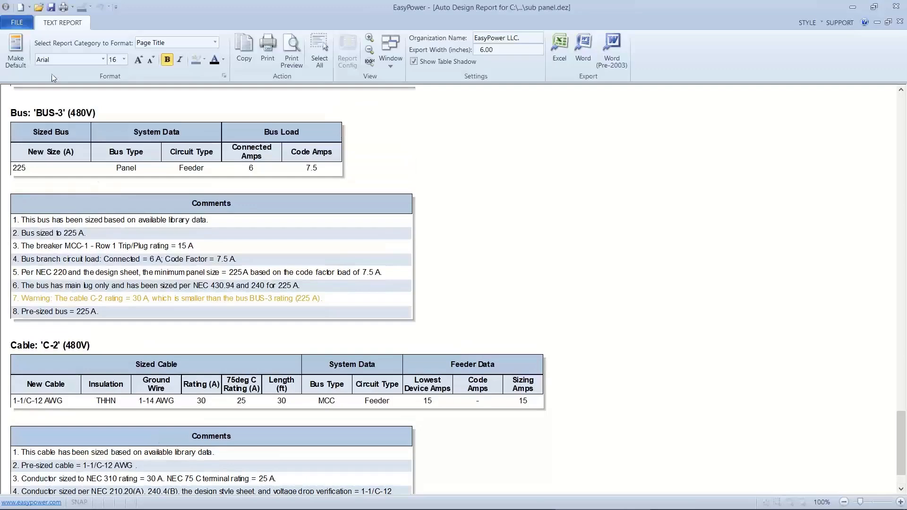
{"action": "left_click", "coordinate": [17, 23]}
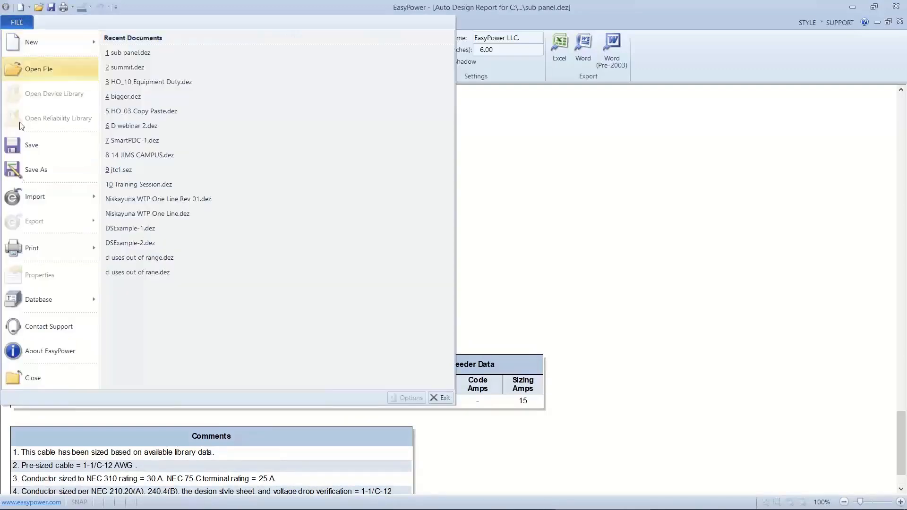
{"action": "left_click", "coordinate": [13, 381]}
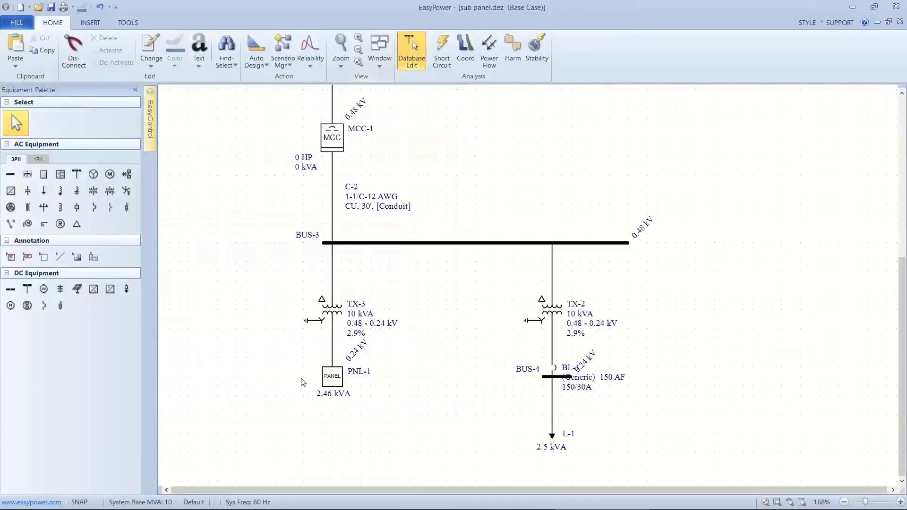
Step: Check the protective device and conductor data in panel PNL-1's load description
{"action": "left_click", "coordinate": [327, 378]}
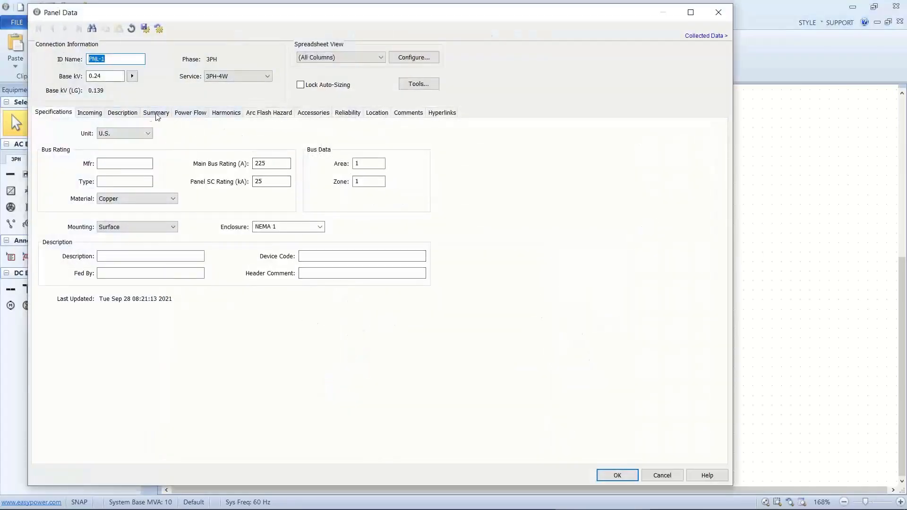
{"action": "left_click", "coordinate": [135, 116]}
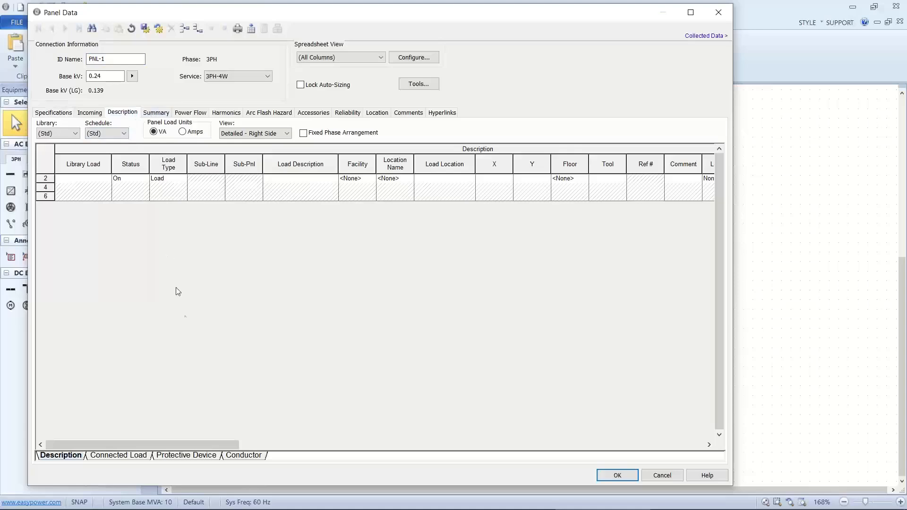
{"action": "left_click", "coordinate": [206, 457]}
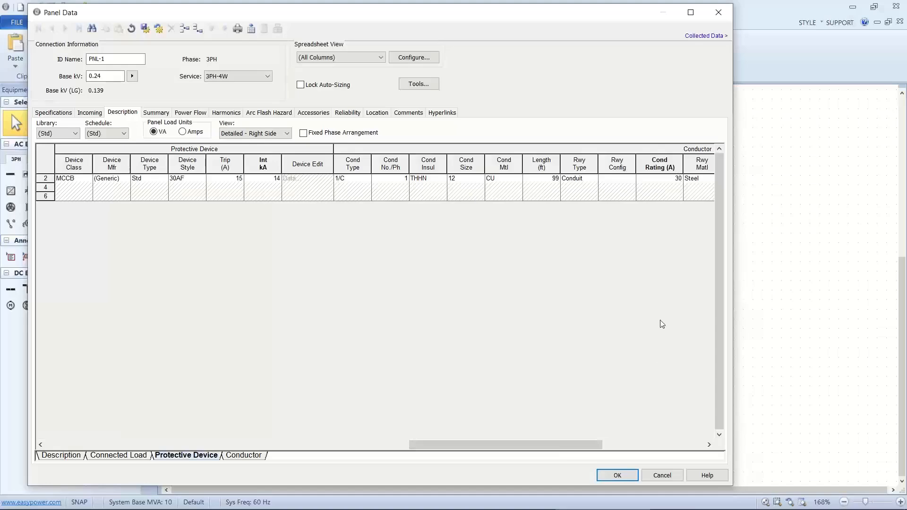
{"action": "left_click", "coordinate": [618, 476]}
Step: Check the incoming device information and the protective device/starter data of motor control center MCC-1
{"action": "scroll", "coordinate": [493, 375], "scroll_direction": "up", "scroll_amount": 2}
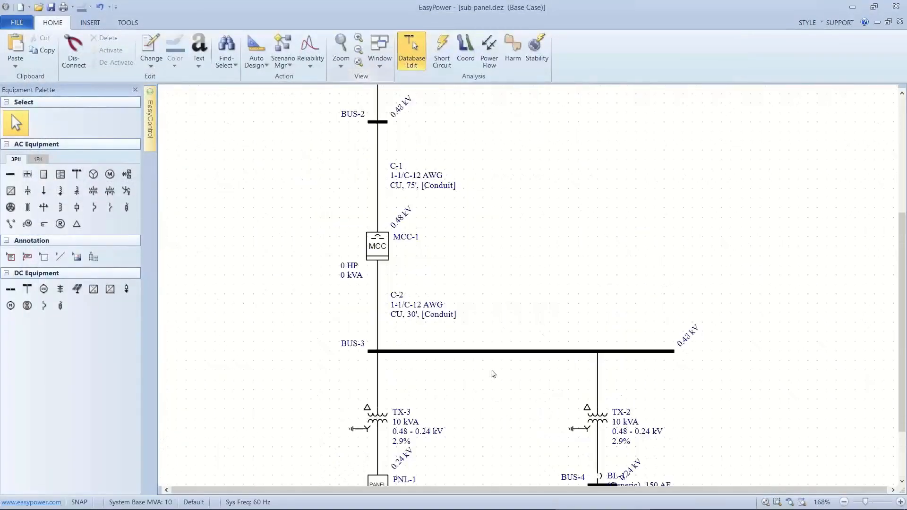
{"action": "double_click", "coordinate": [377, 258]}
{"action": "double_click", "coordinate": [377, 250]}
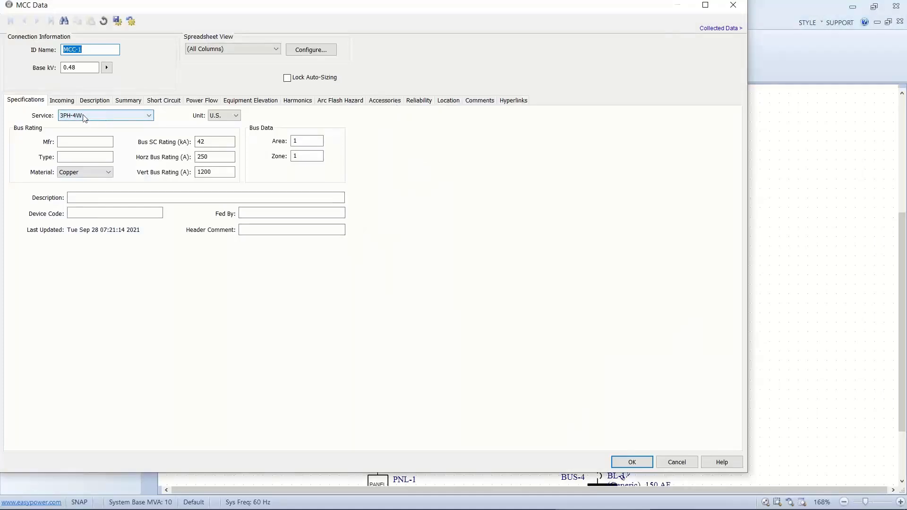
{"action": "left_click", "coordinate": [73, 106]}
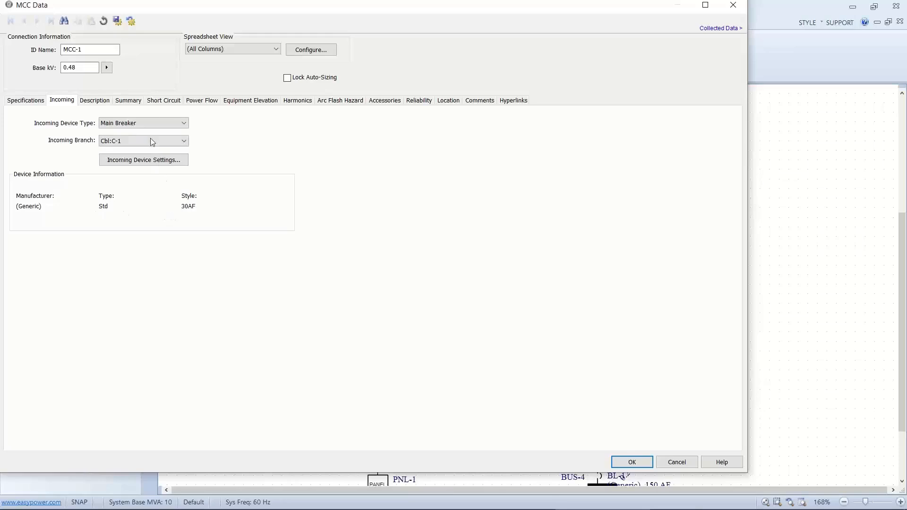
{"action": "left_click", "coordinate": [108, 103]}
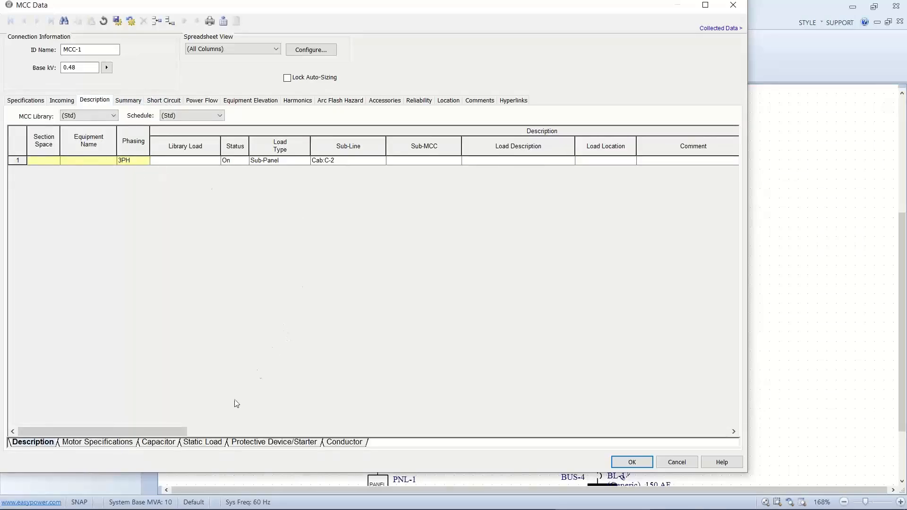
{"action": "left_click", "coordinate": [252, 445]}
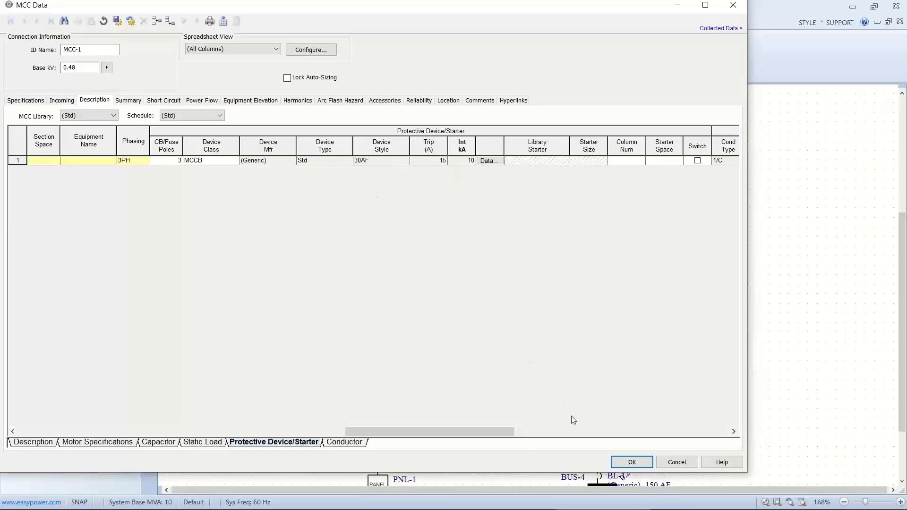
{"action": "left_click", "coordinate": [632, 462]}
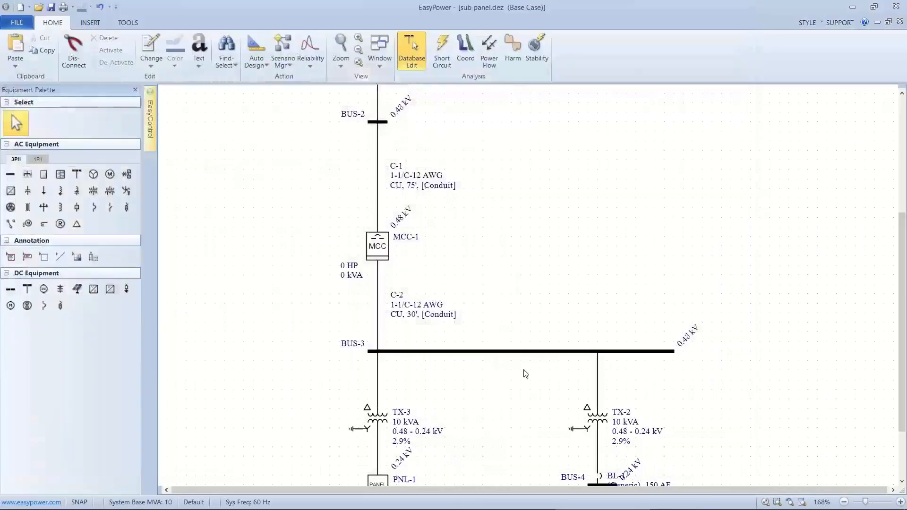
Step: Move transformer TX-2 slightly upward on the one-line, closer to BUS-3
{"action": "scroll", "coordinate": [391, 208], "scroll_direction": "down", "scroll_amount": 2}
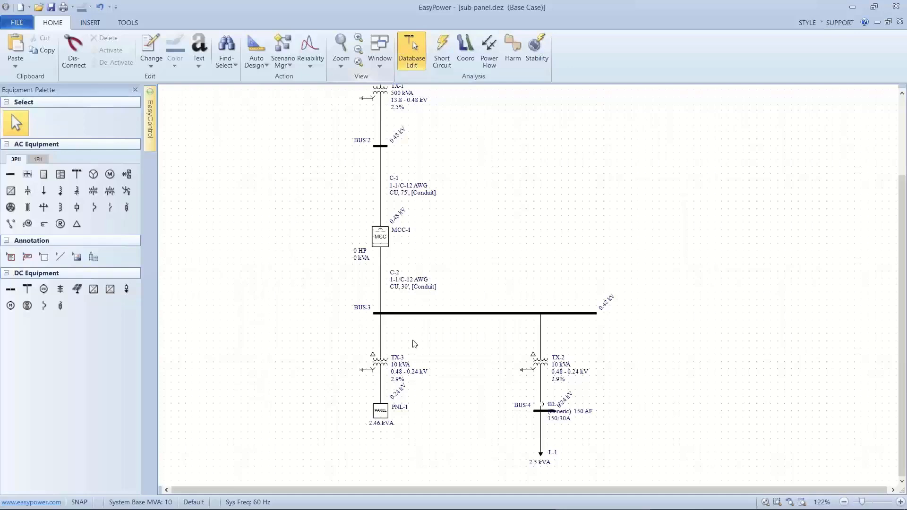
{"action": "left_click_drag", "start_coordinate": [541, 366], "coordinate": [542, 353]}
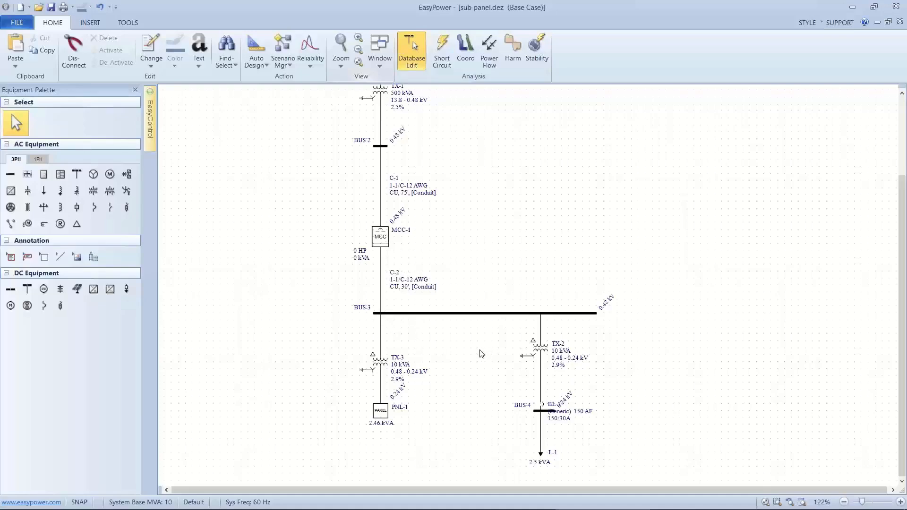
{"action": "key", "text": "alt+Tab"}
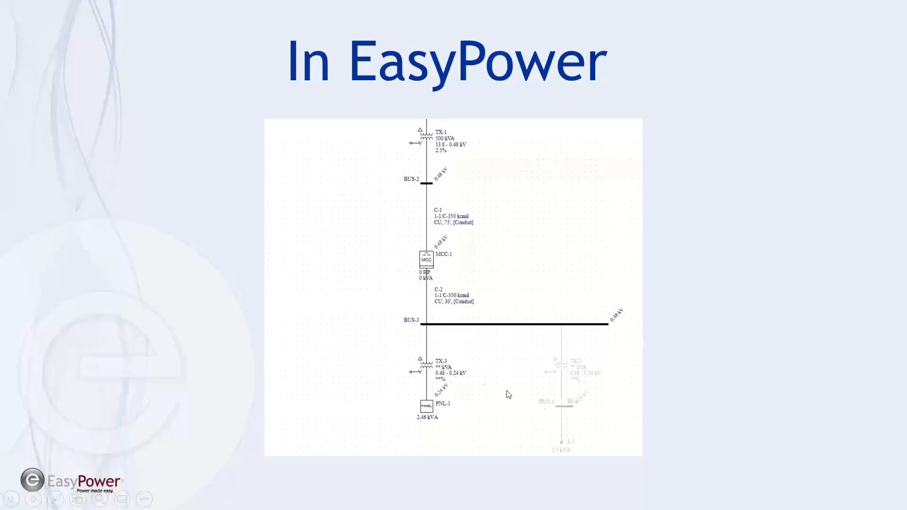
{"action": "left_click", "coordinate": [419, 378]}
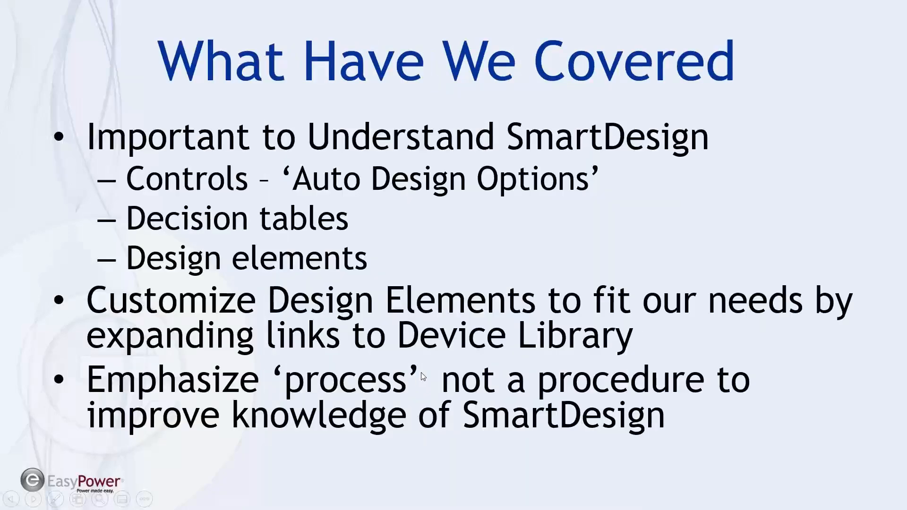